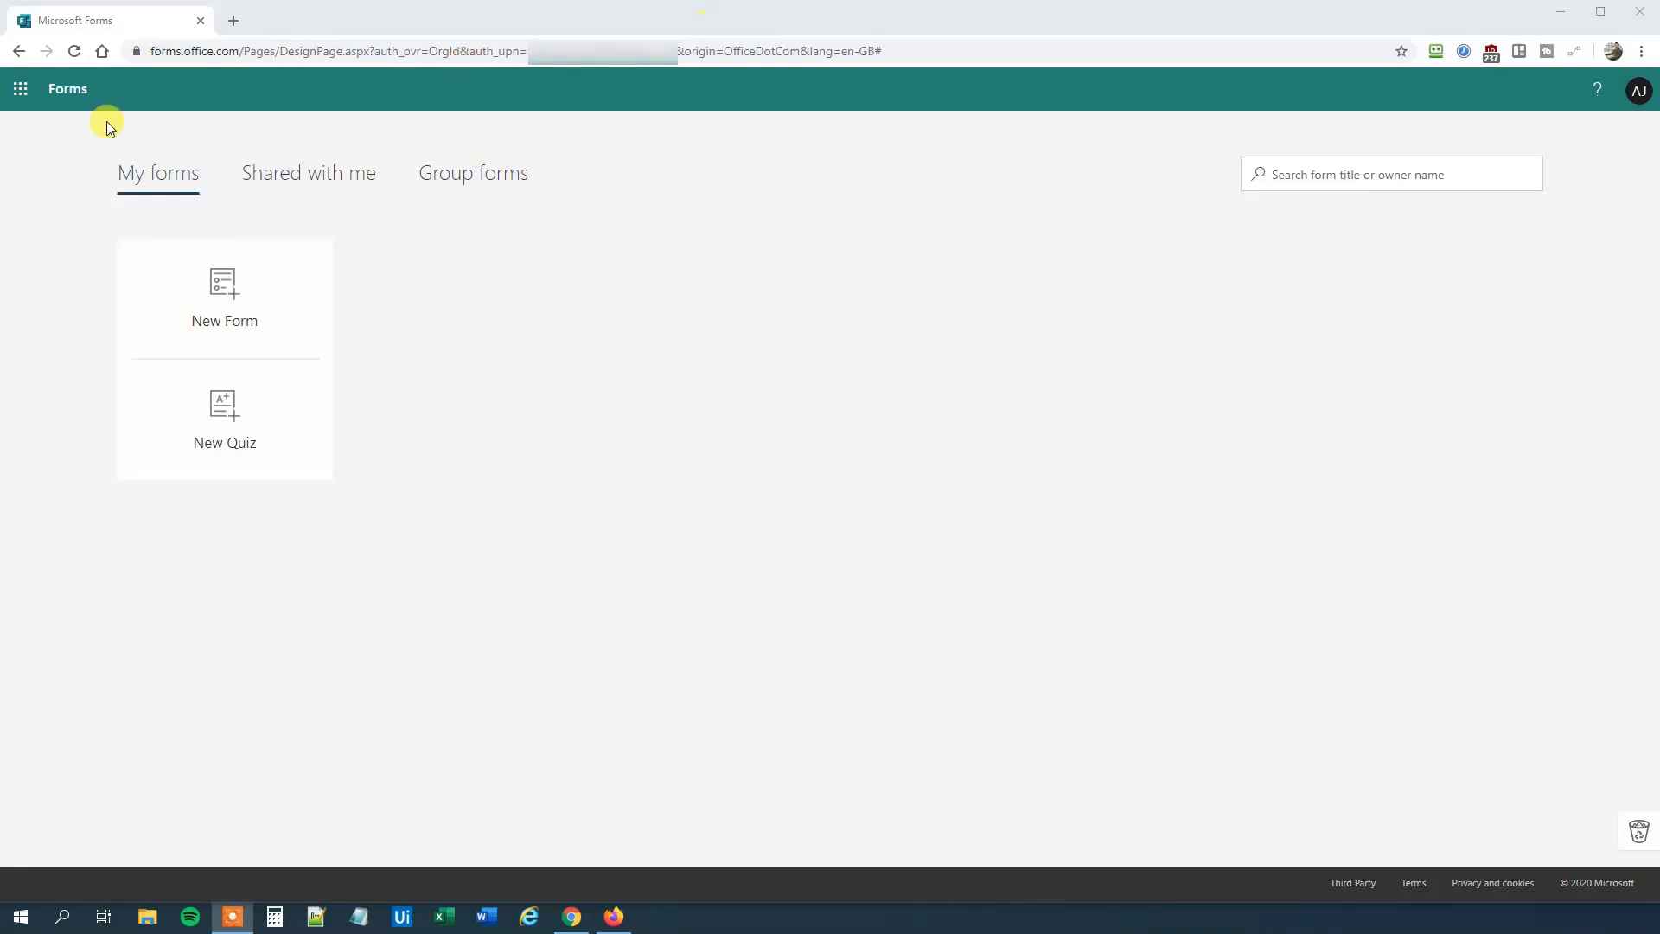
Create a blank form titled 'Customer Survey' with the course provider's name as its description.
left_click(206, 289)
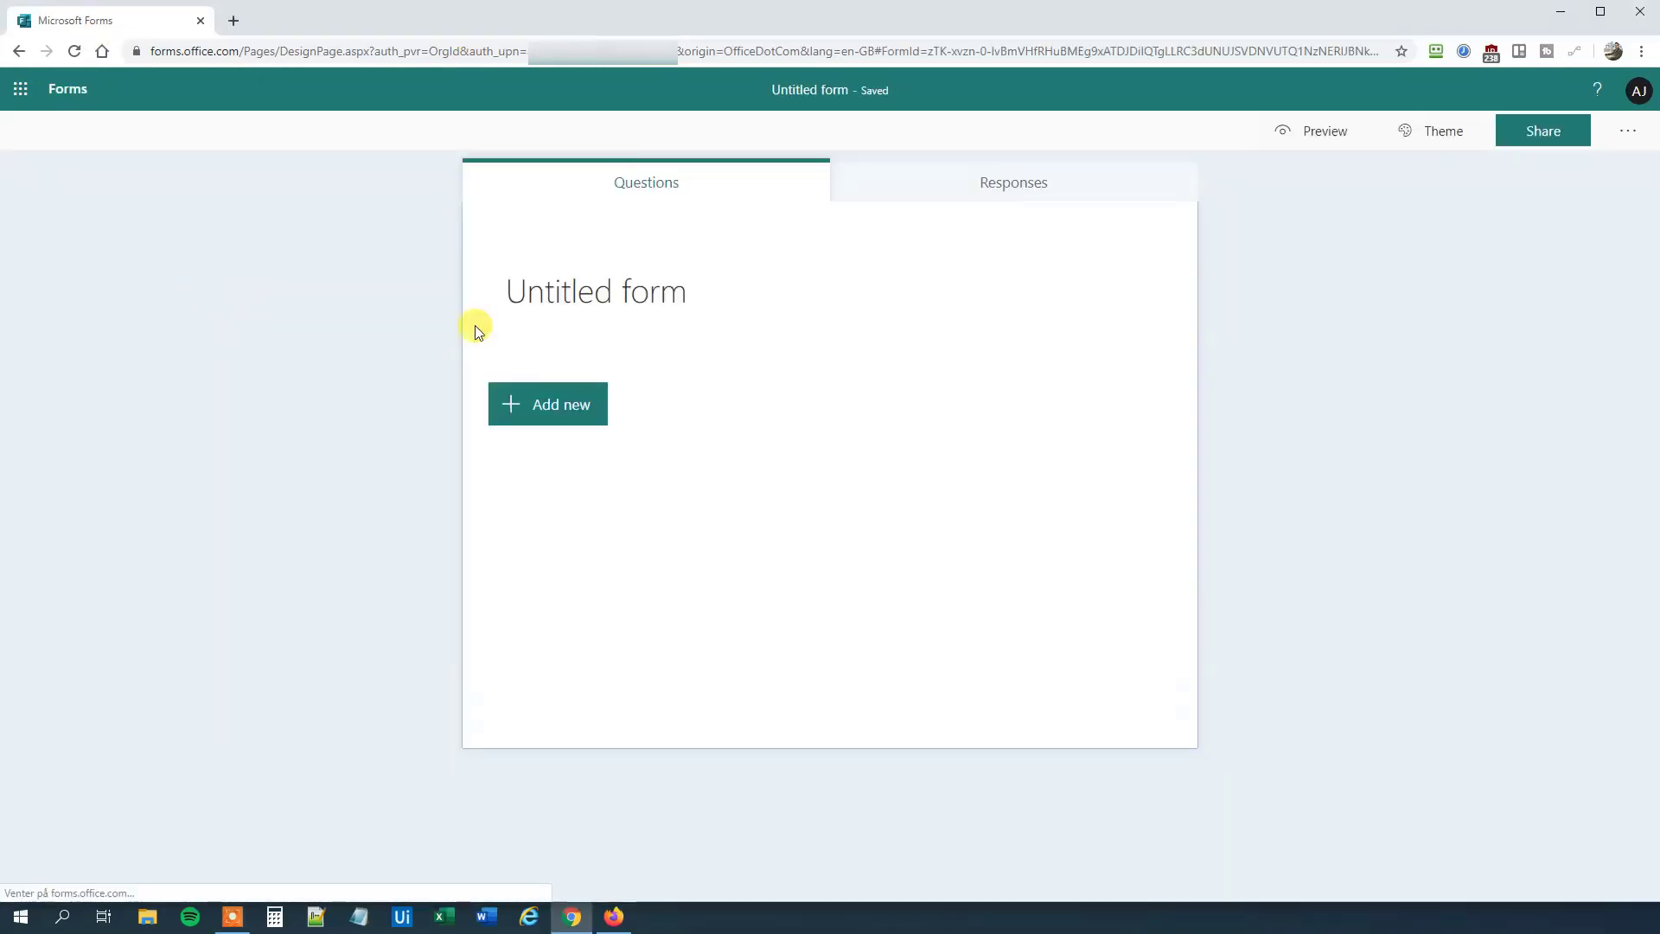
left_click(562, 290)
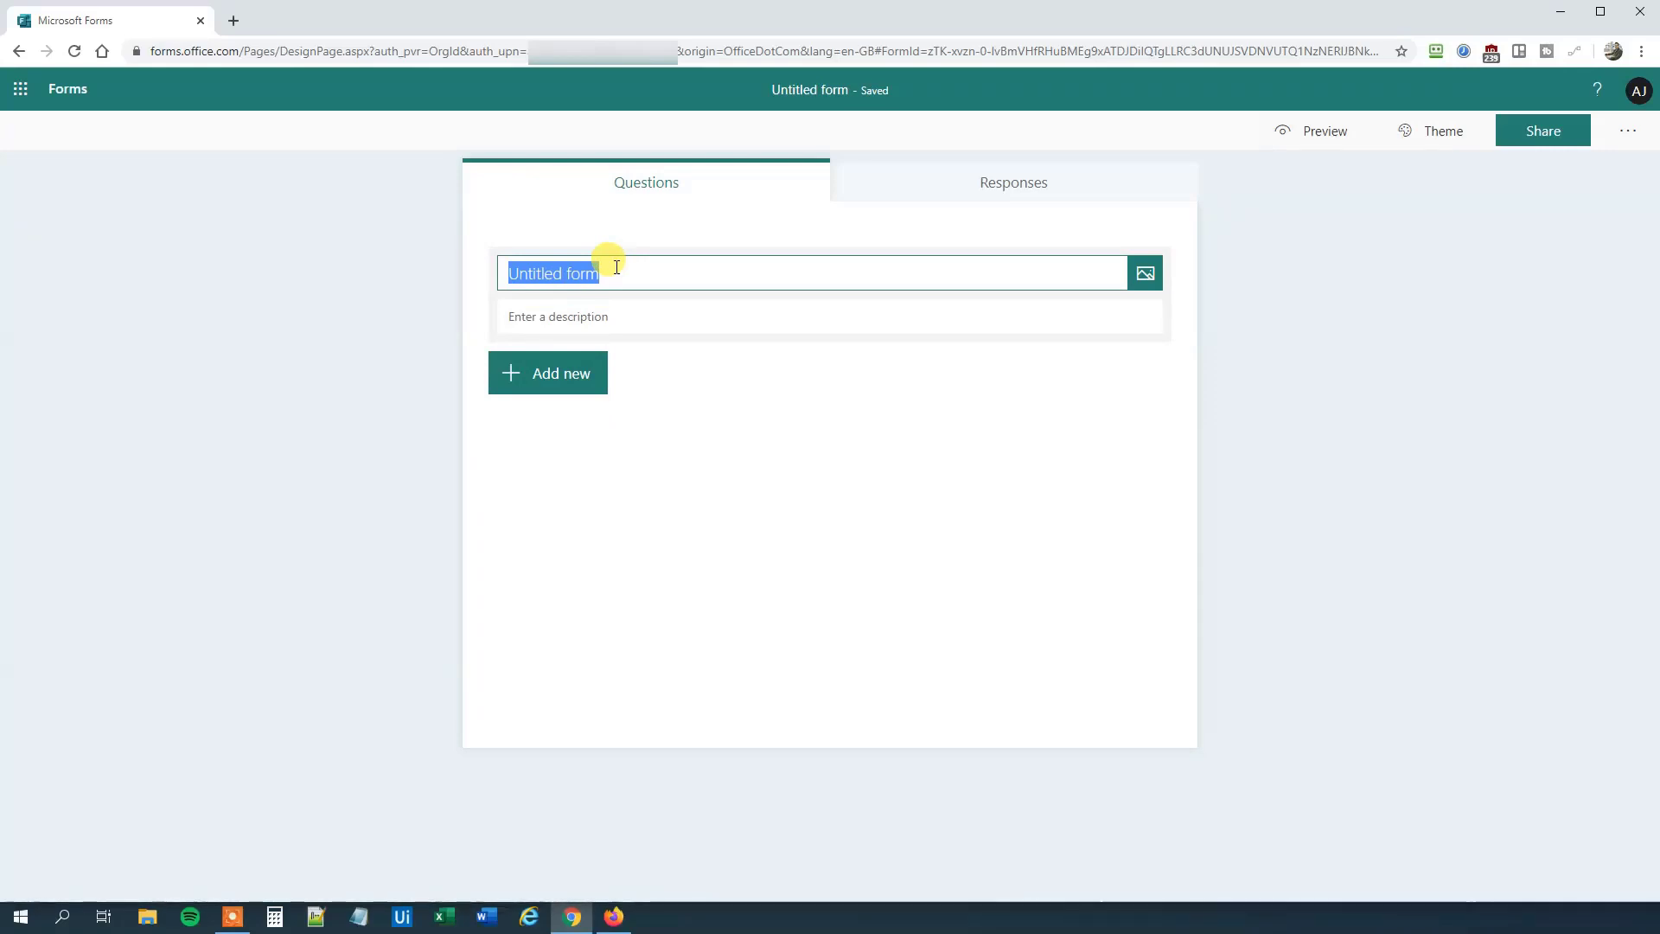
type("Customer Survey")
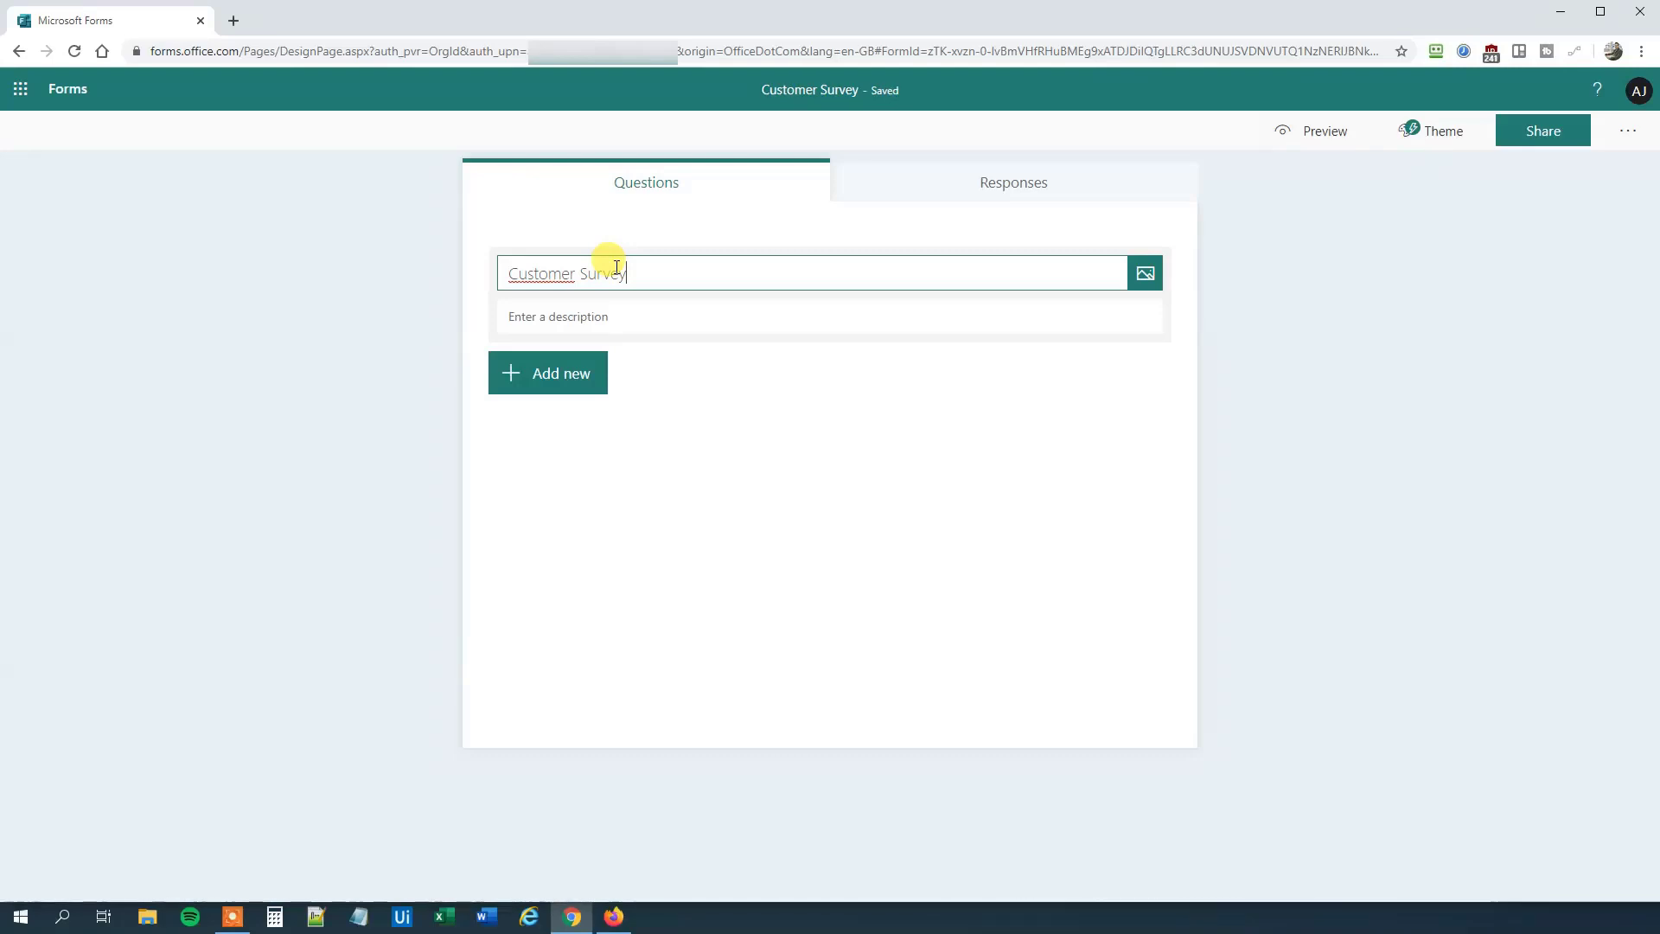
left_click(621, 319)
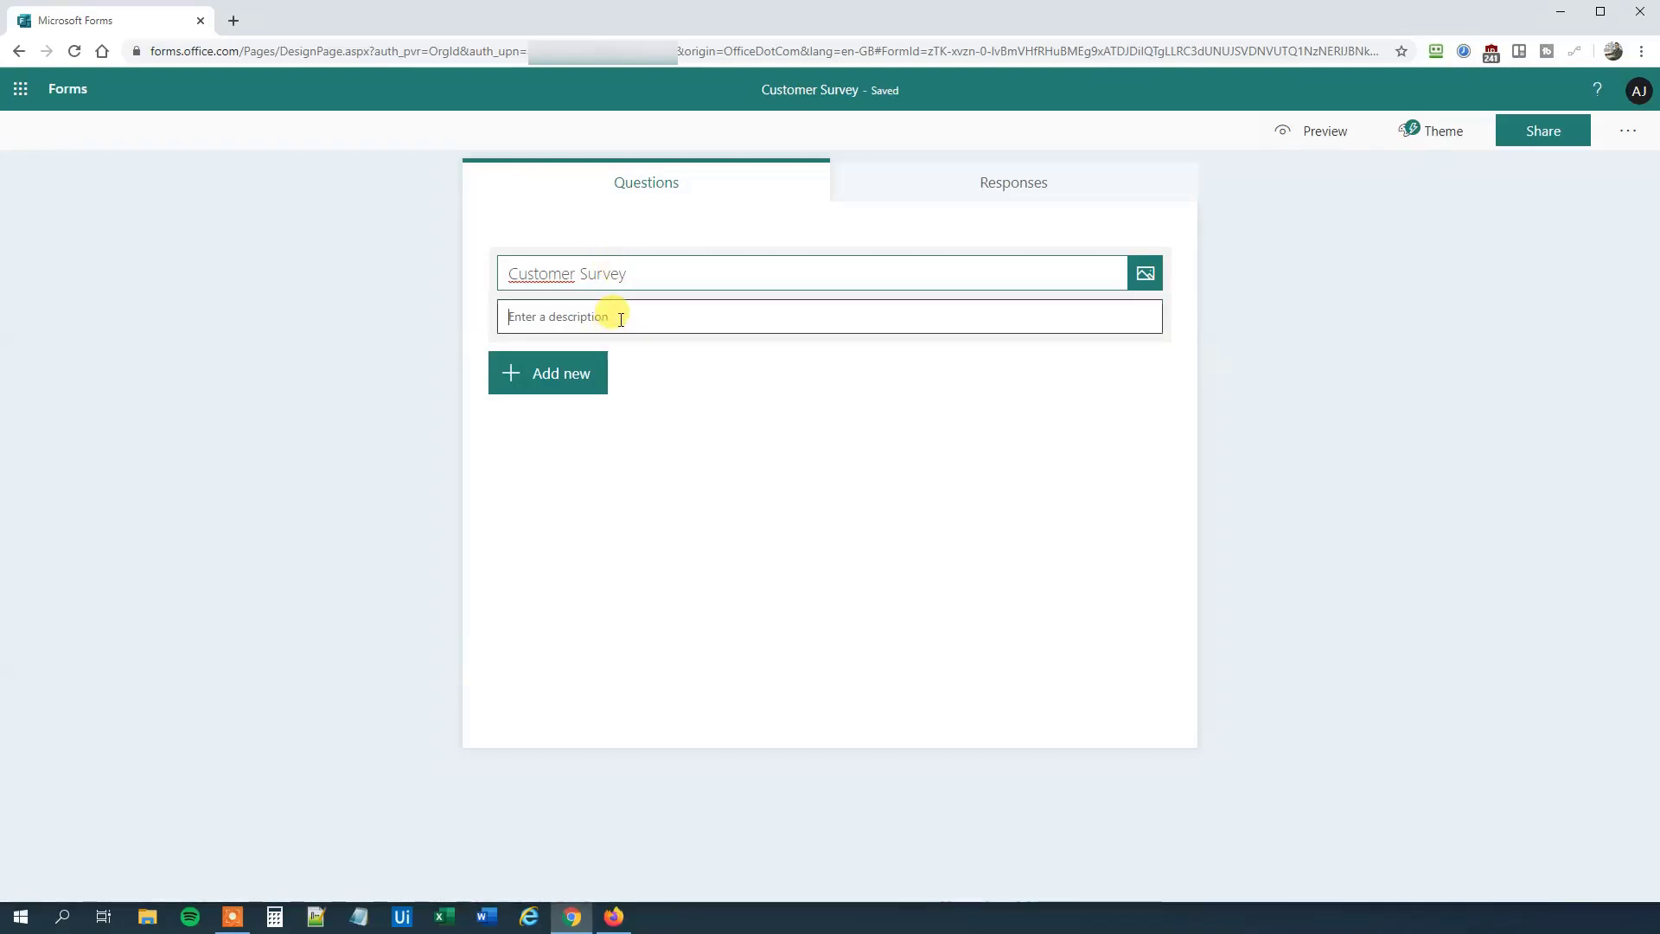
type("Anders ")
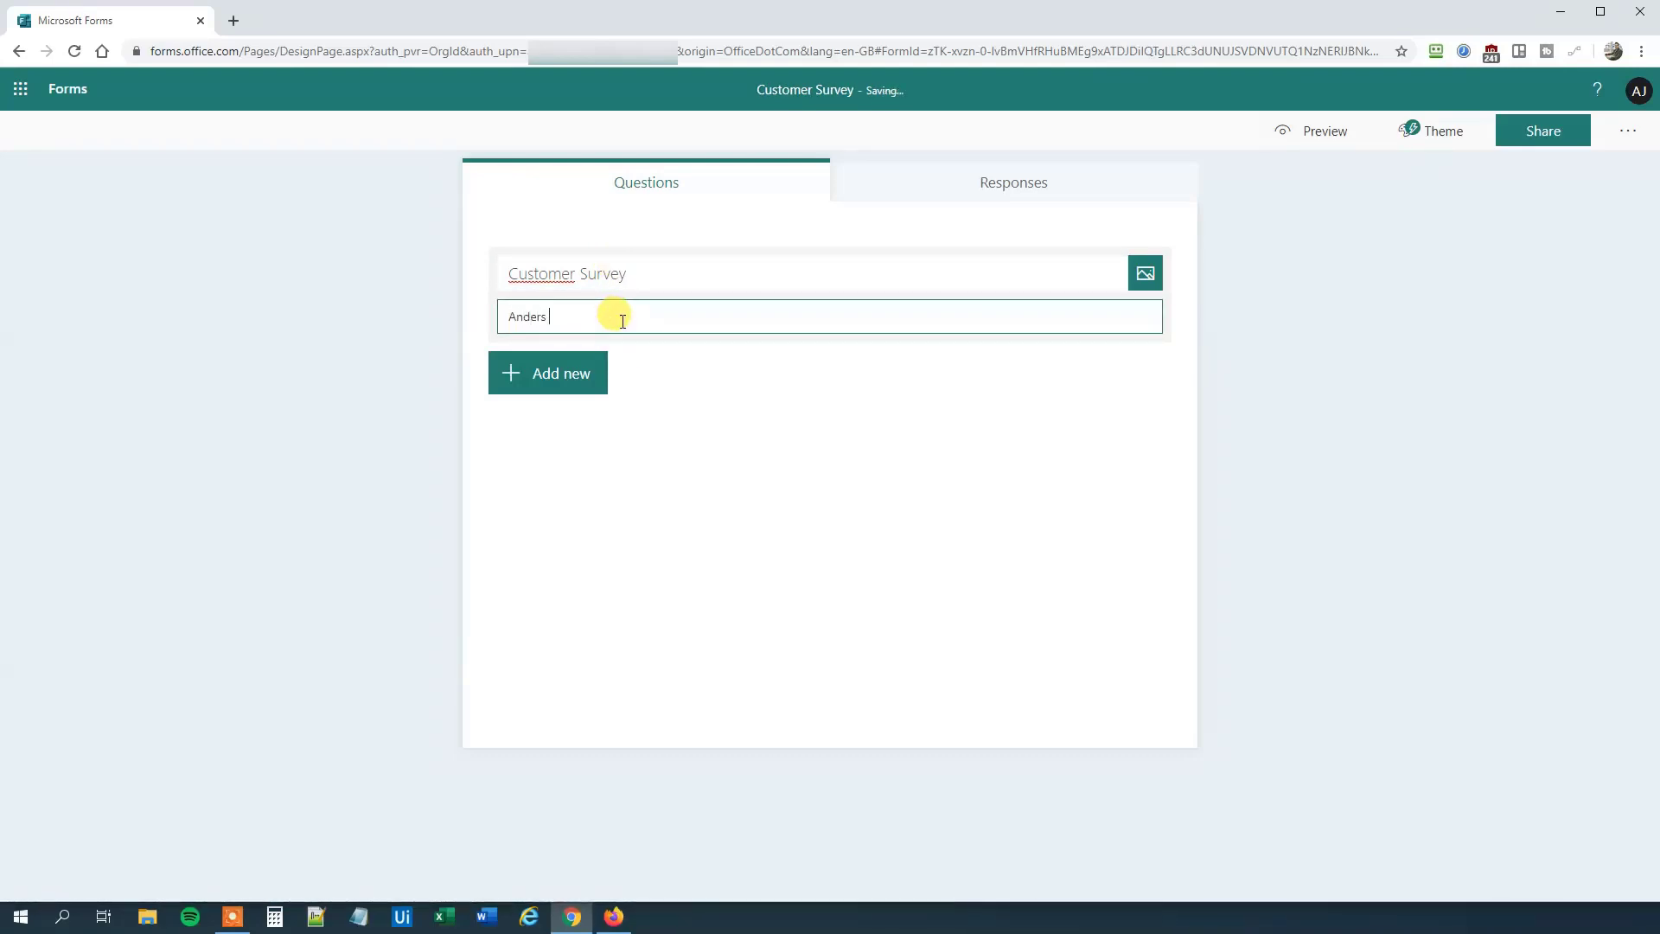
type("Jensen Courses")
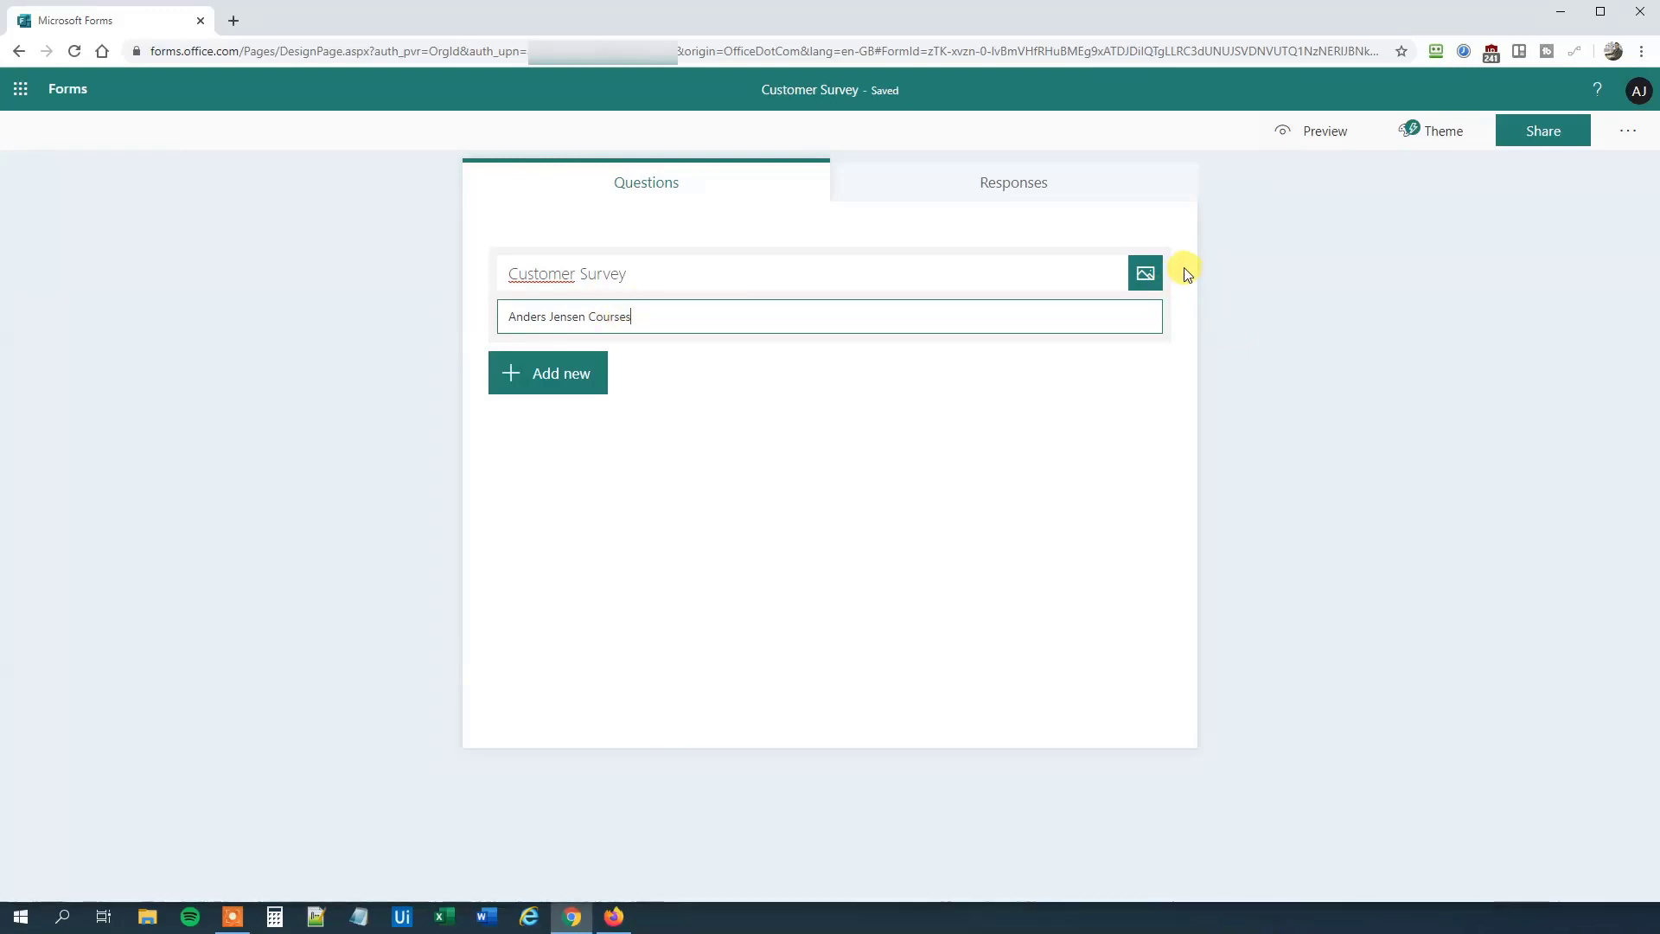
Apply the purple illustrated desk-scene theme from the Theme ideas swatches.
left_click(1438, 141)
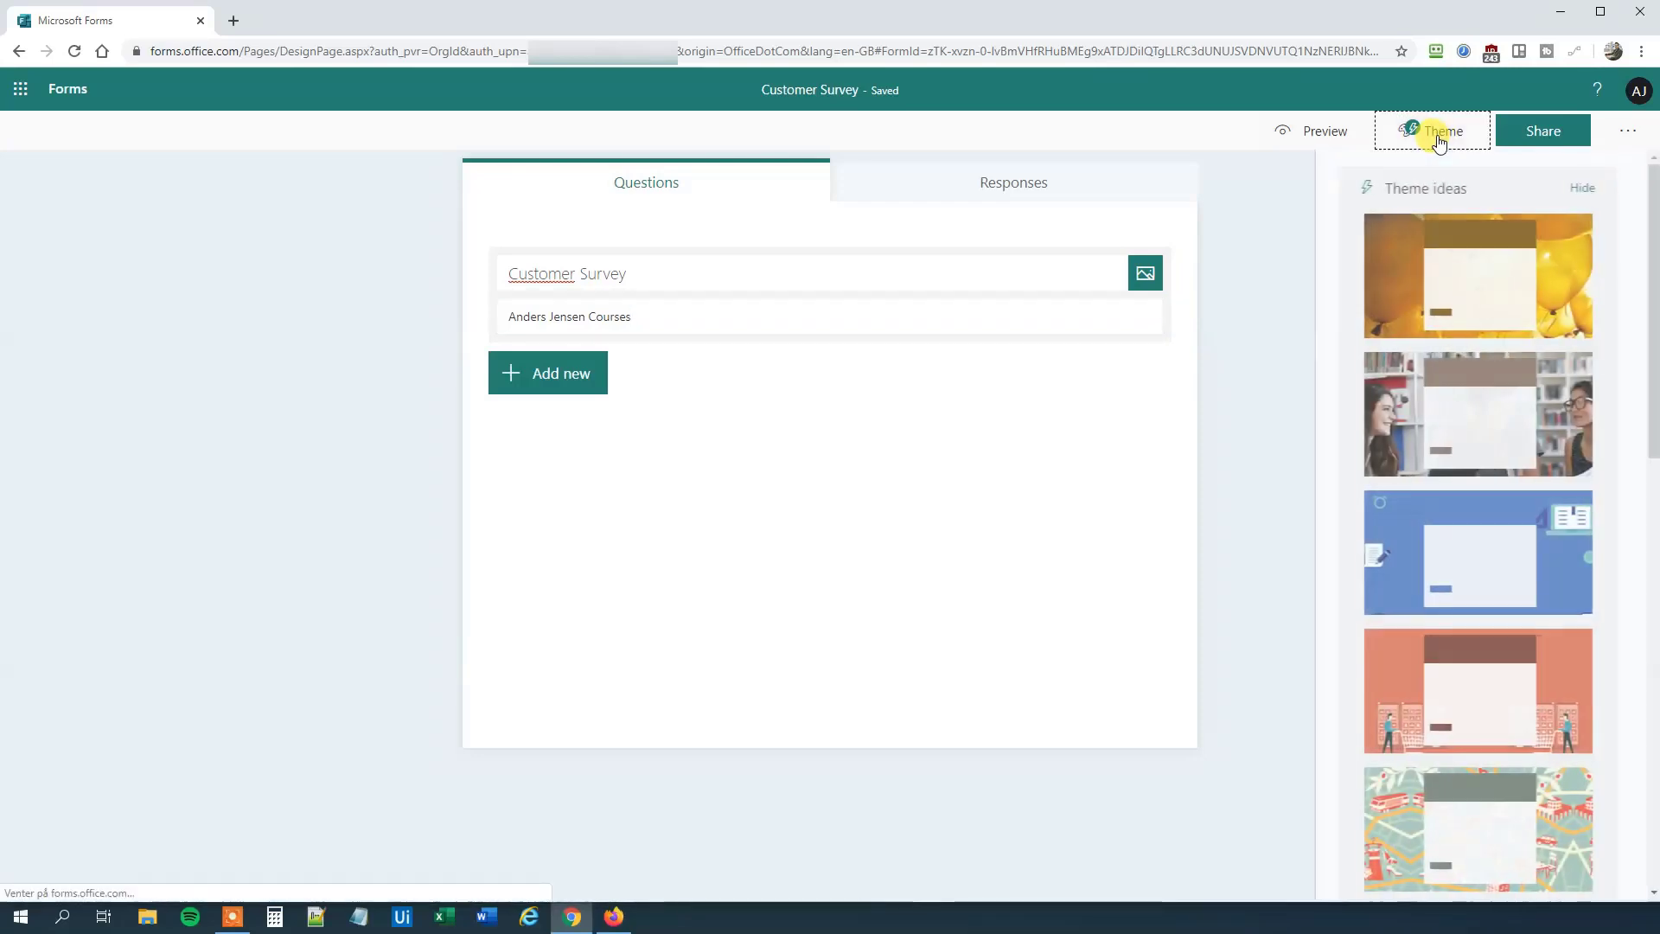
scroll(1473, 381, "down", 3)
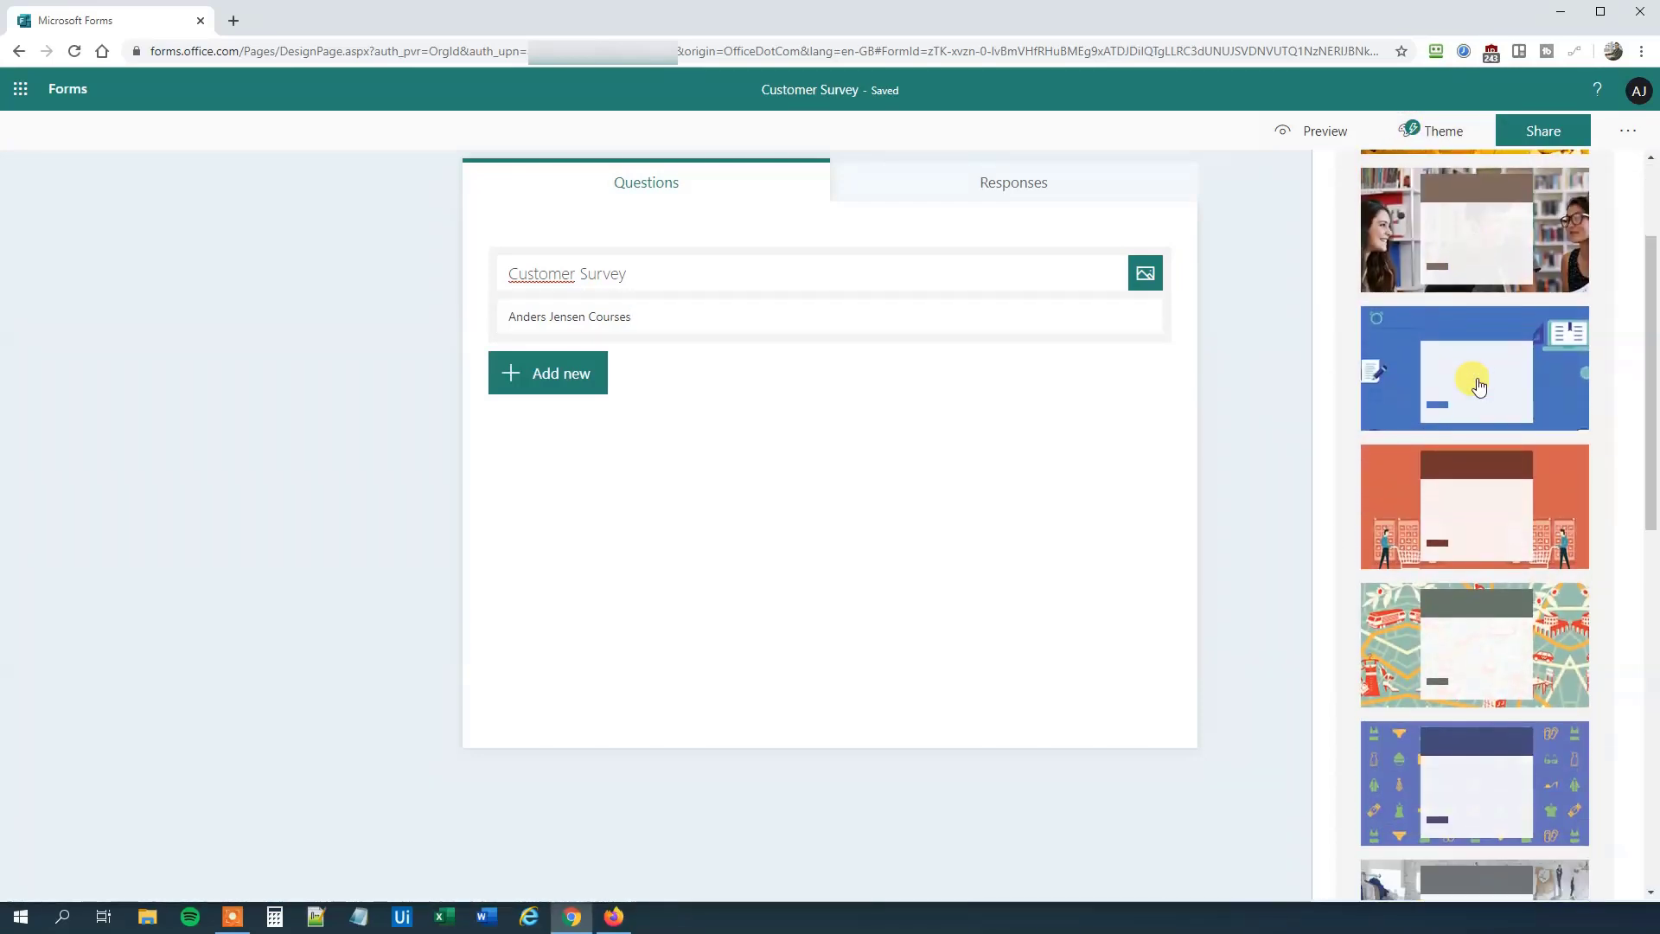
scroll(1477, 406, "up", 3)
scroll(1477, 406, "down", 7)
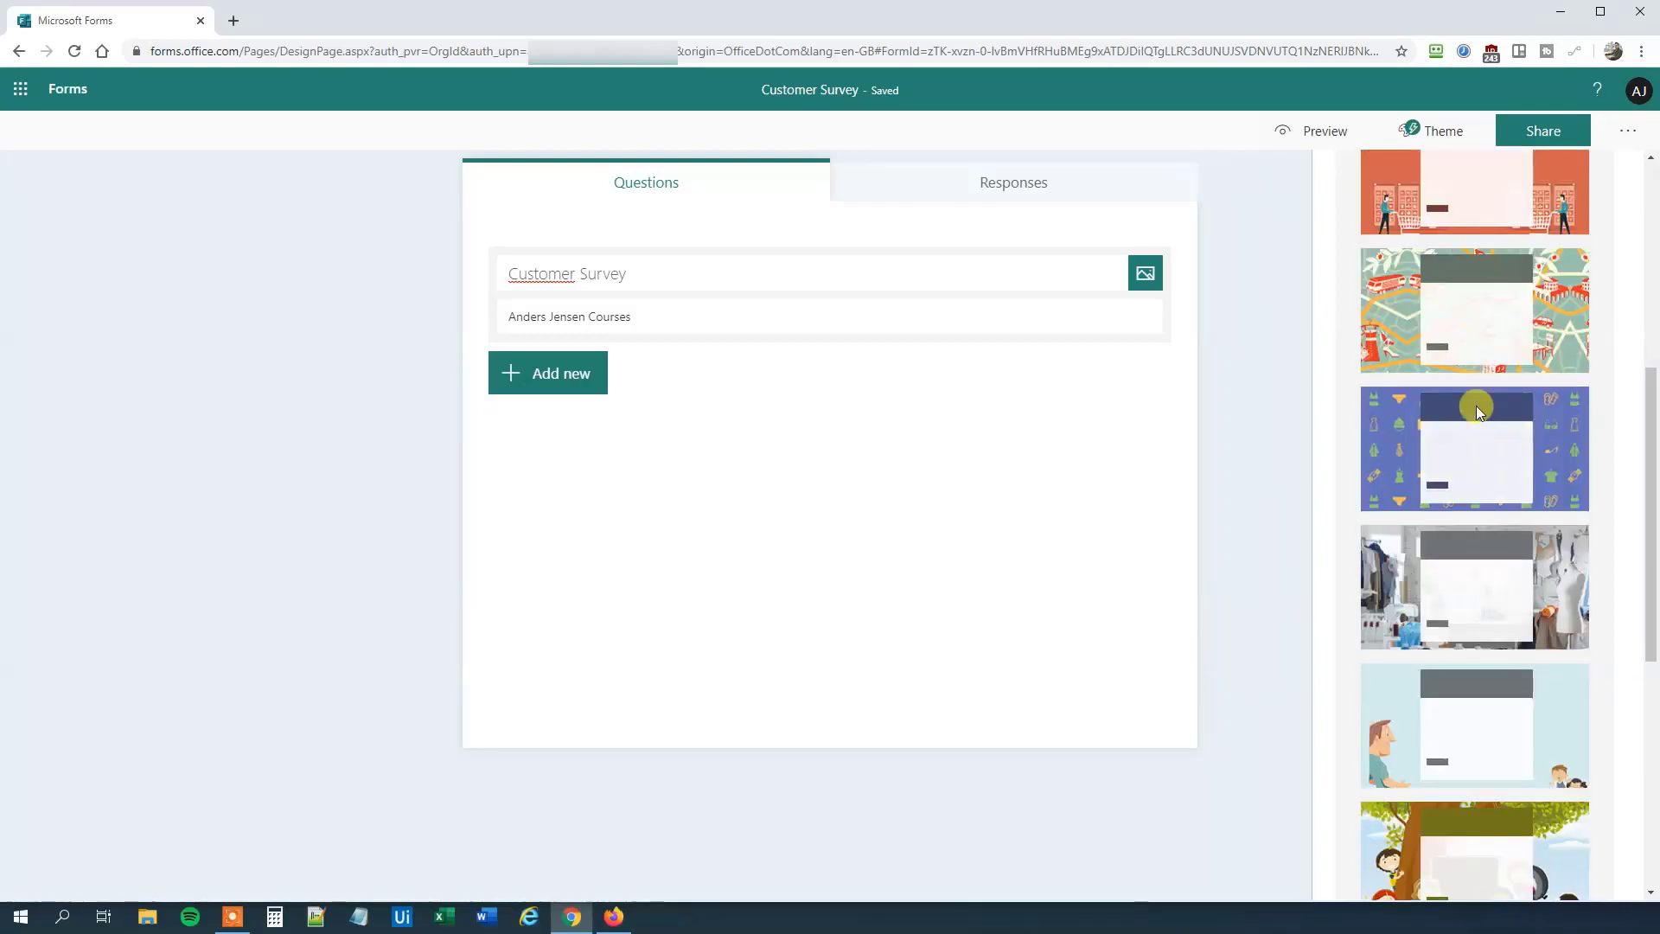
scroll(1476, 407, "down", 6)
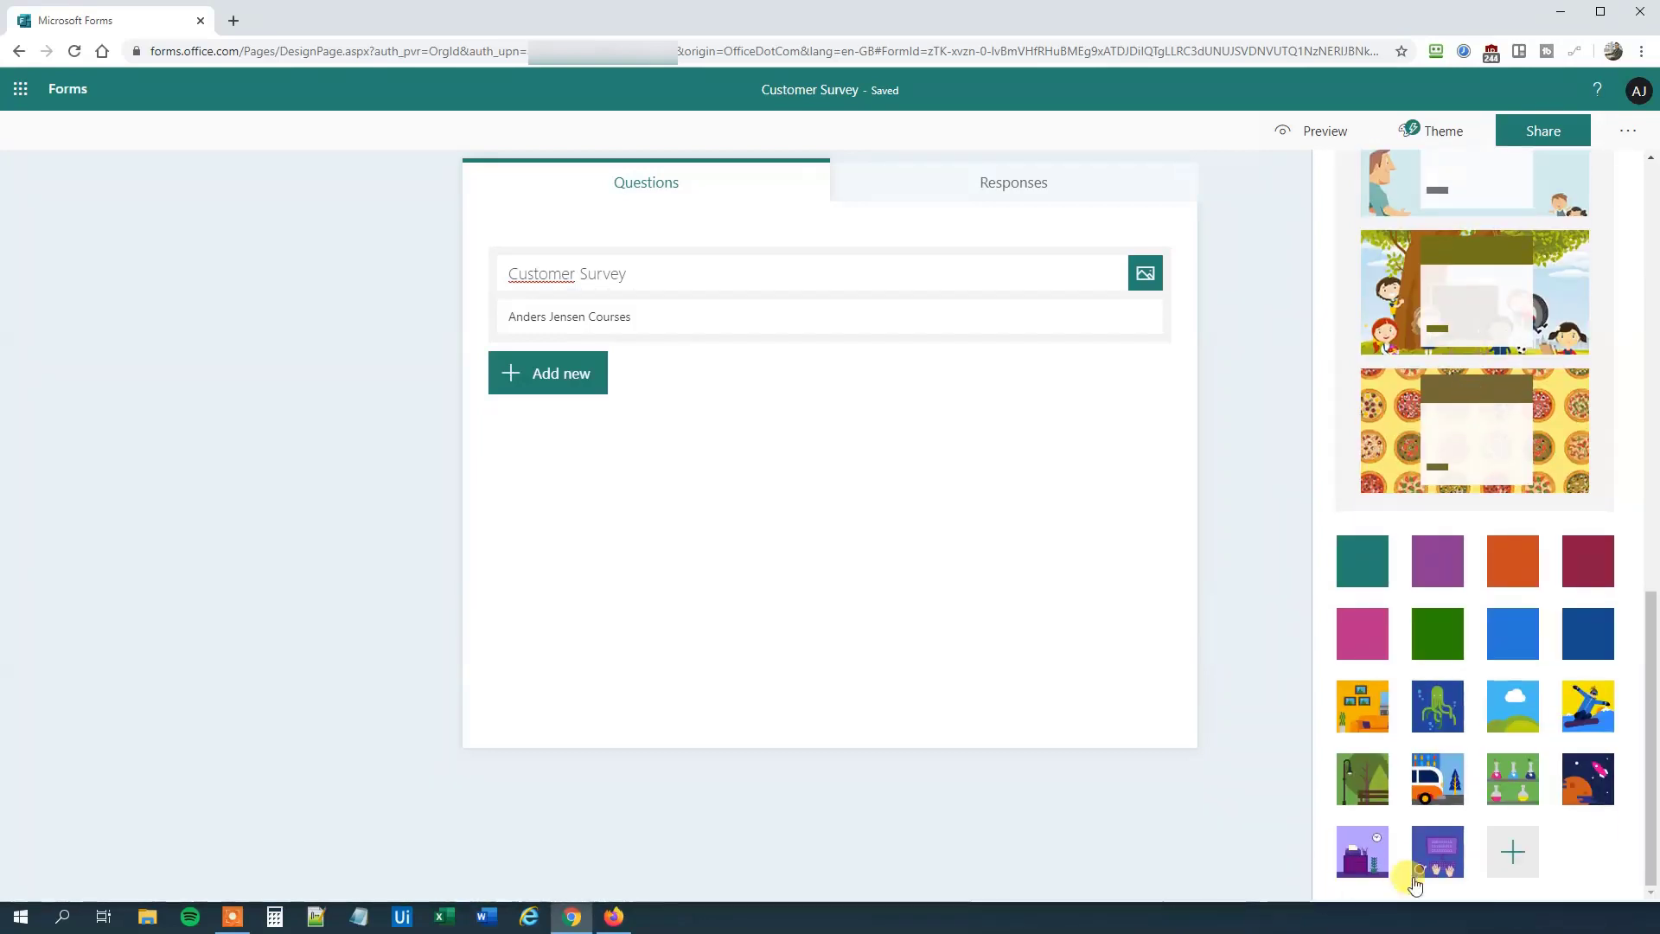
left_click(1442, 849)
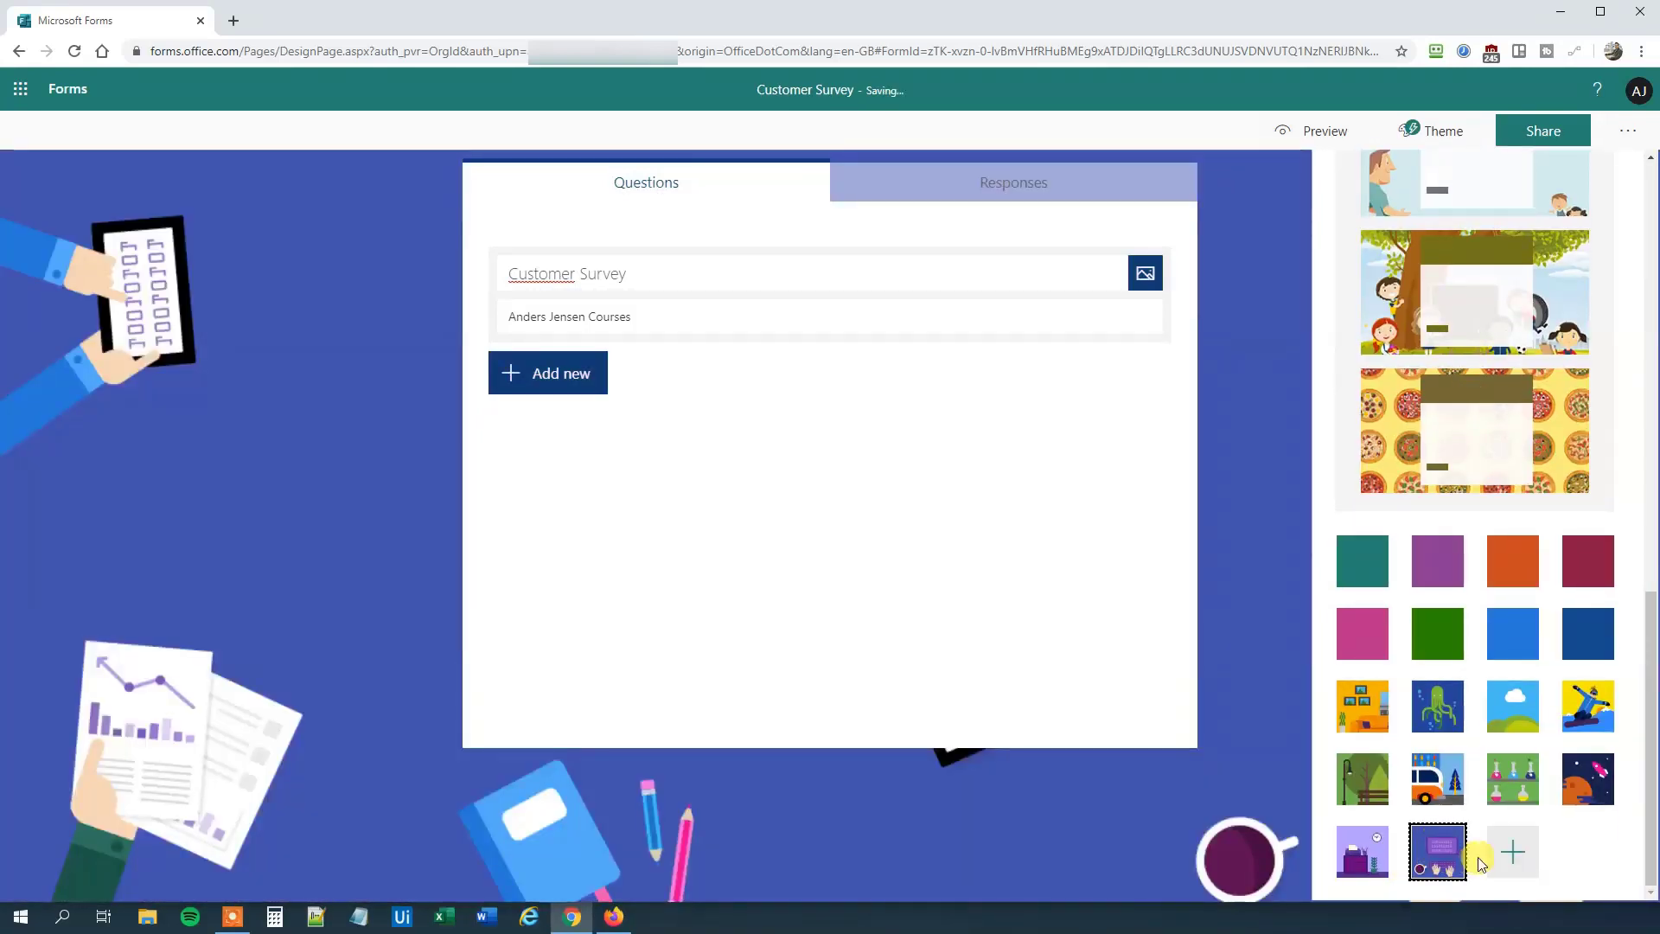
Add text question 'What's your name' subtitled 'Leave blank, if you wanna be anonymous'.
left_click(585, 384)
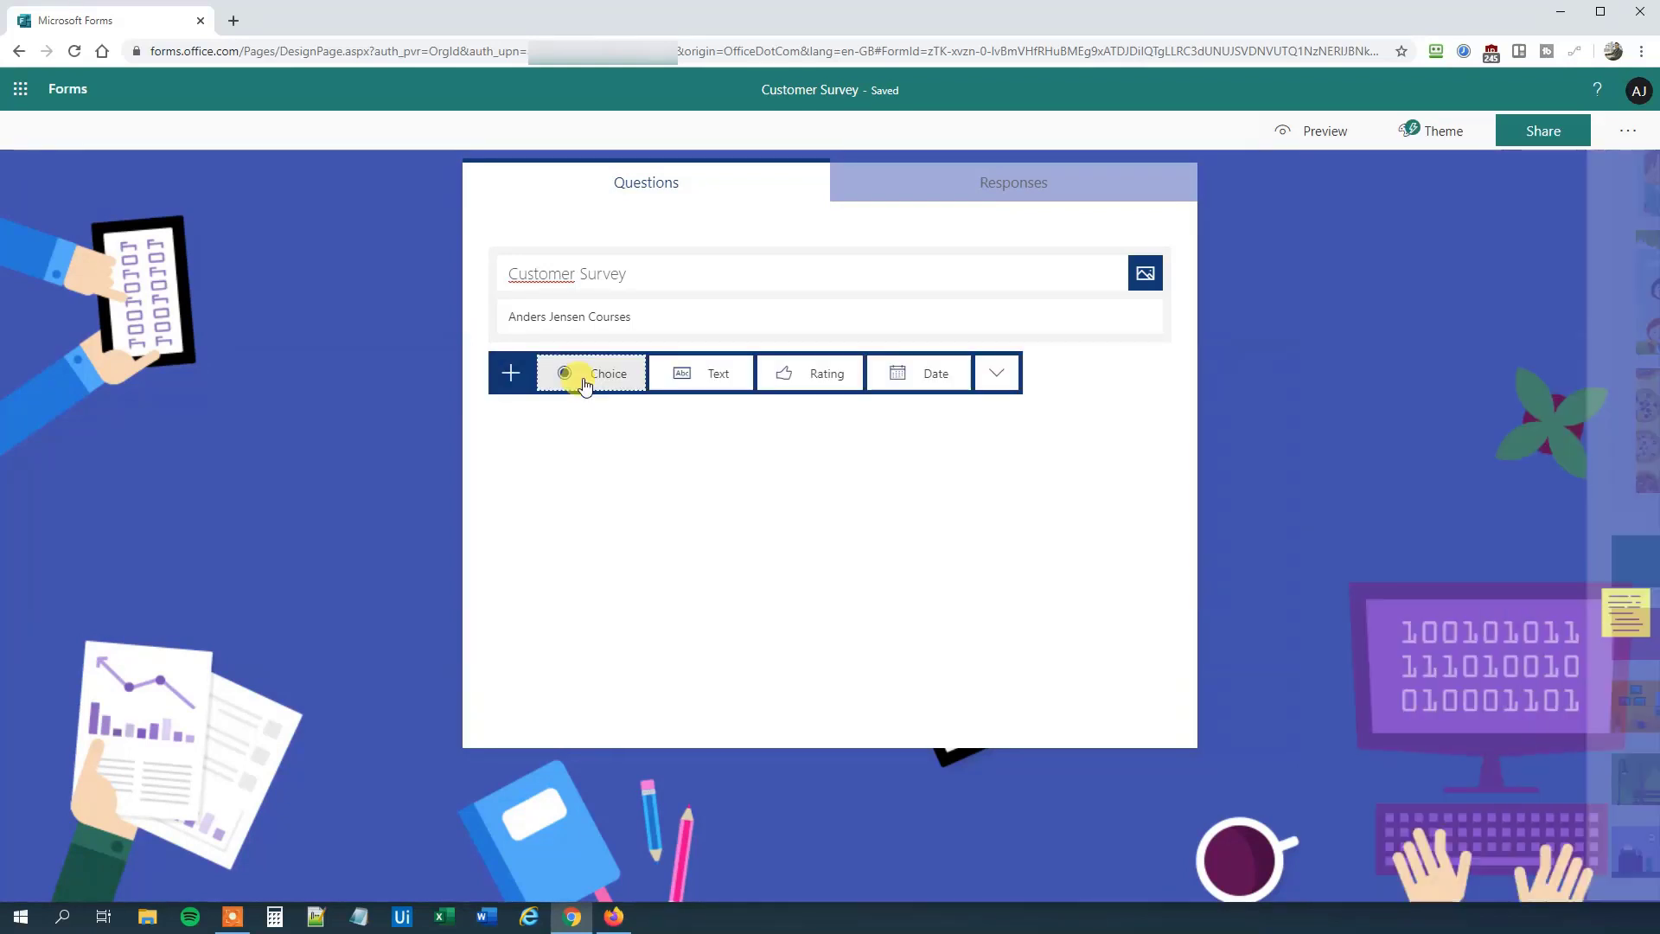
left_click(717, 376)
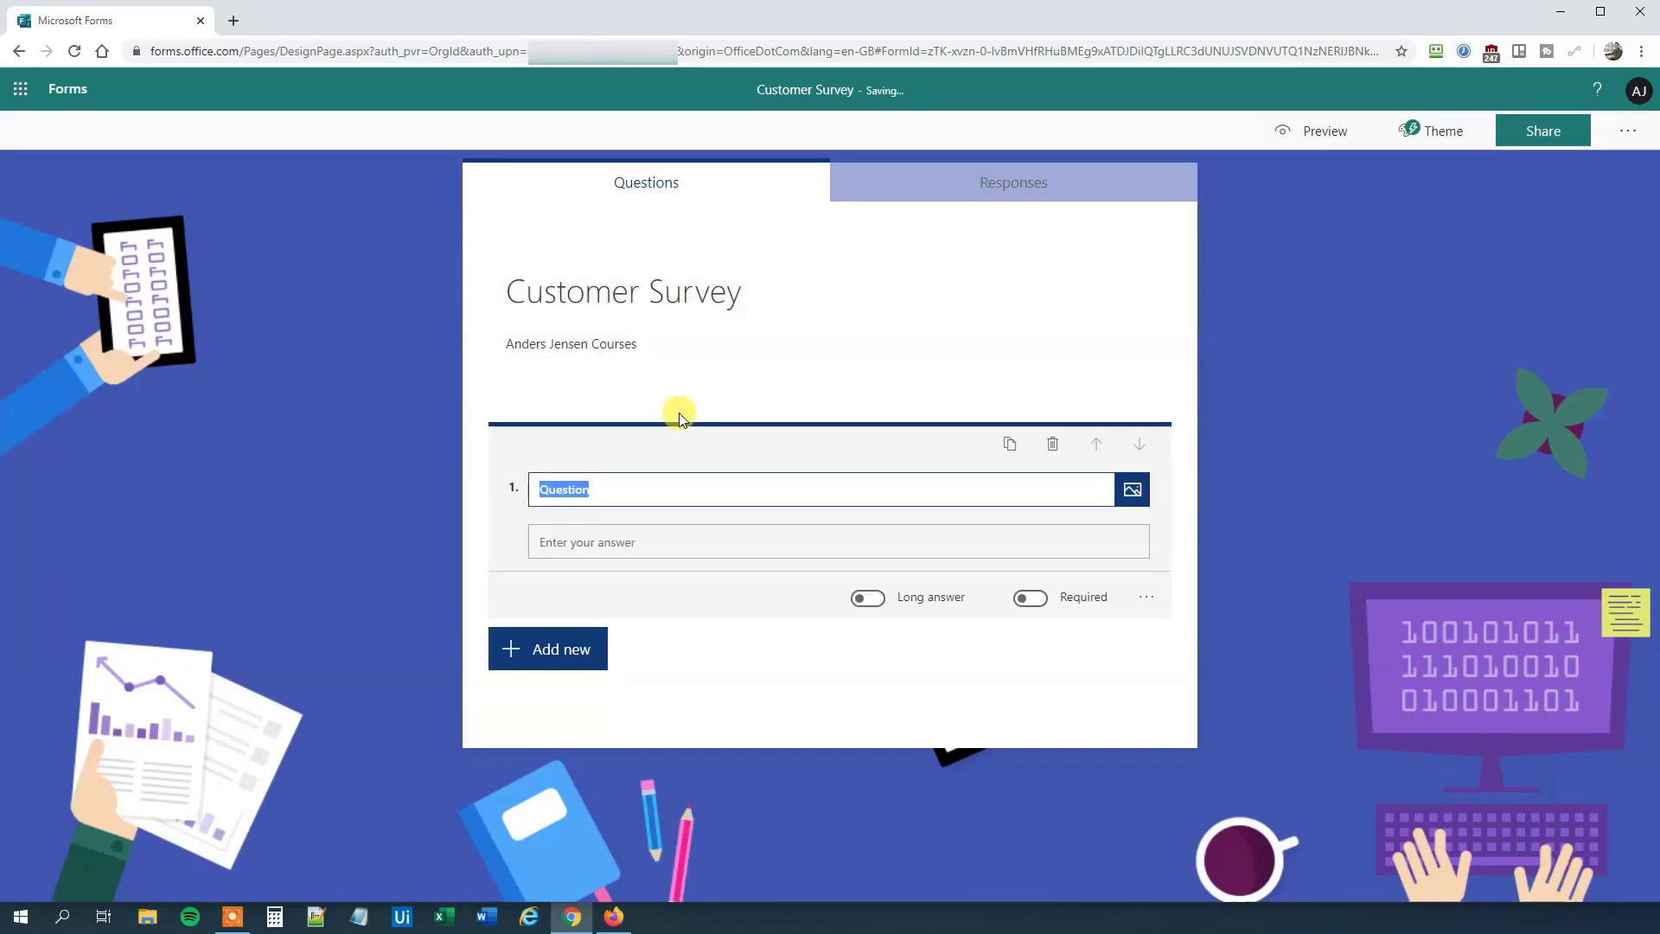
type("Wha")
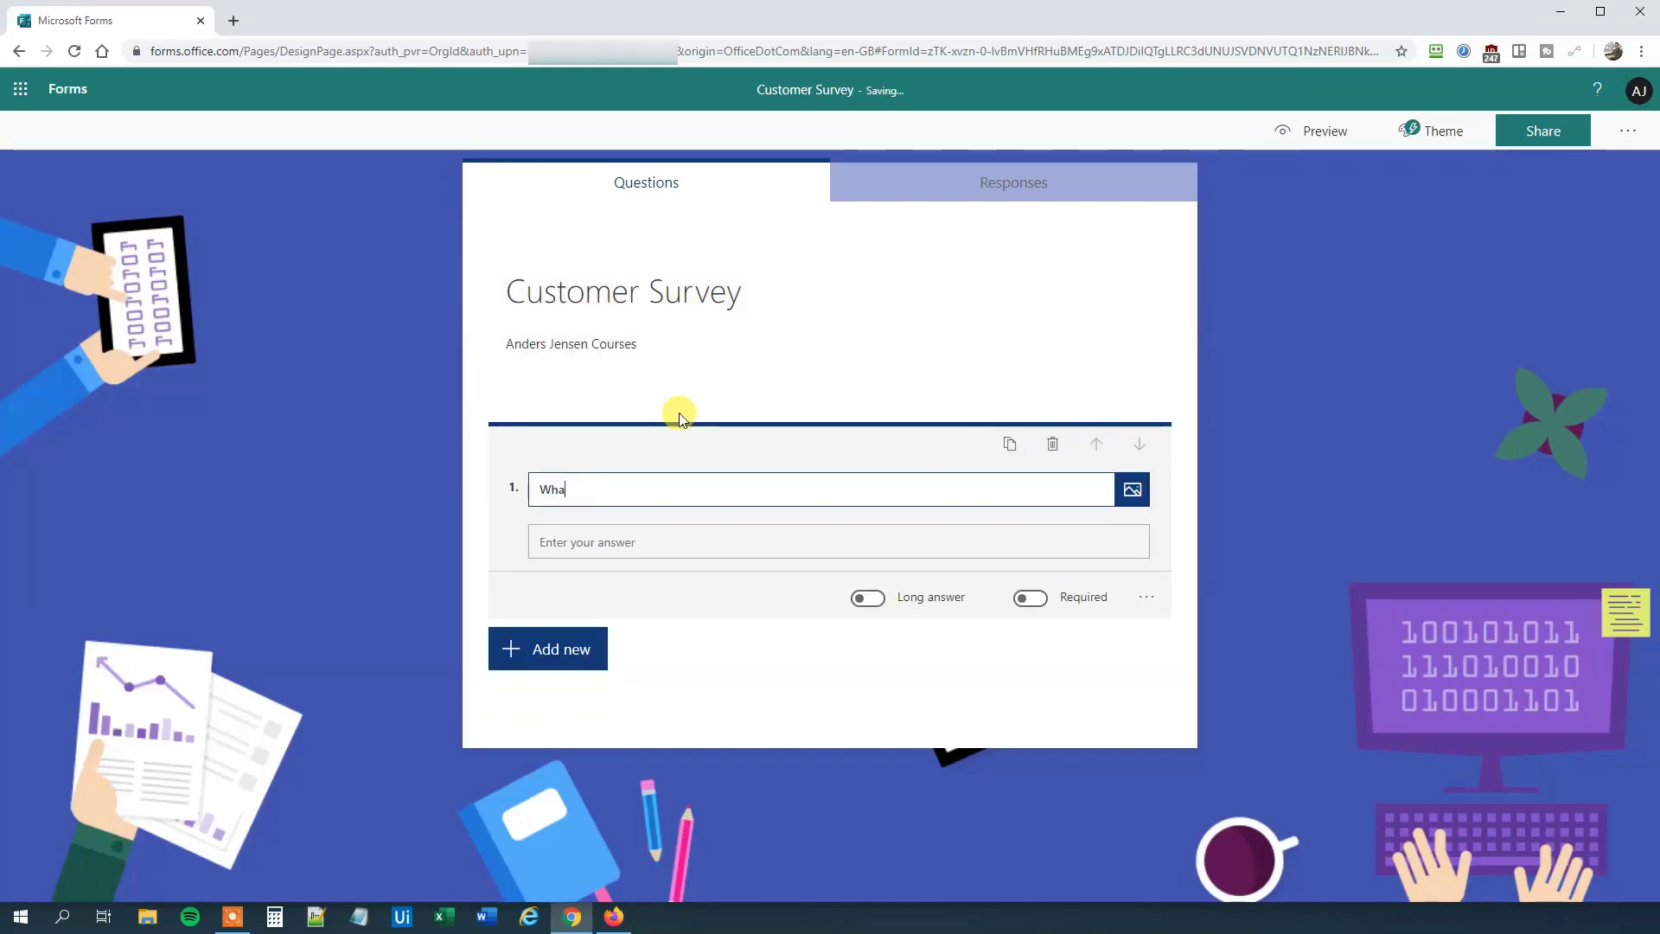
type("t's your name")
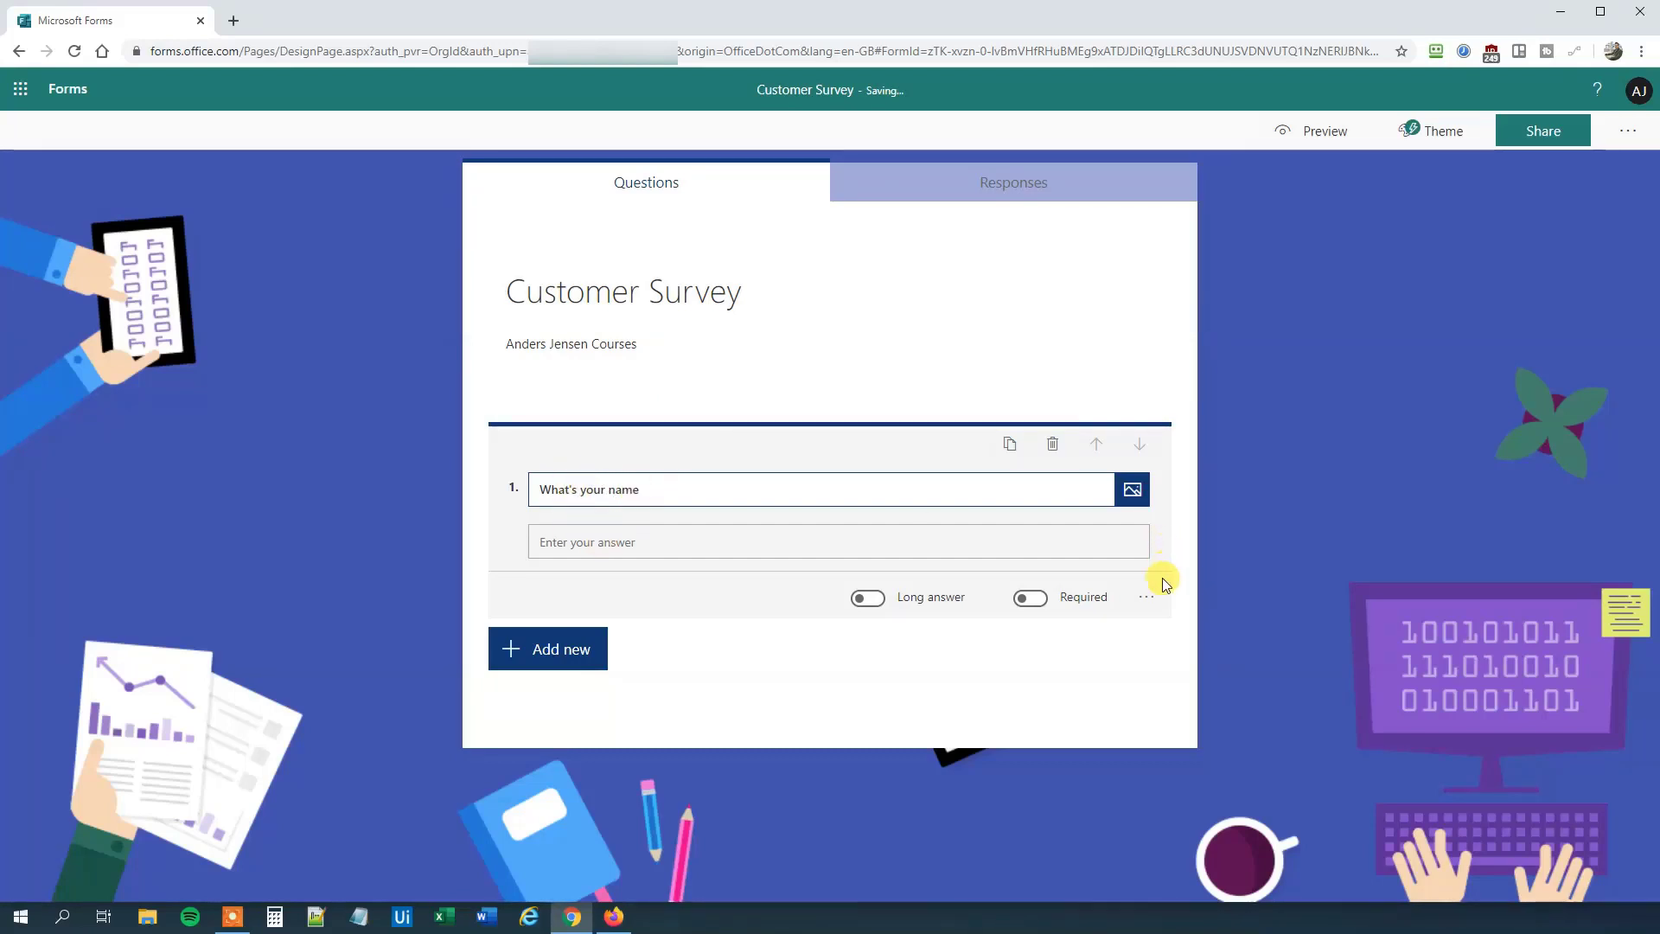
left_click(1147, 597)
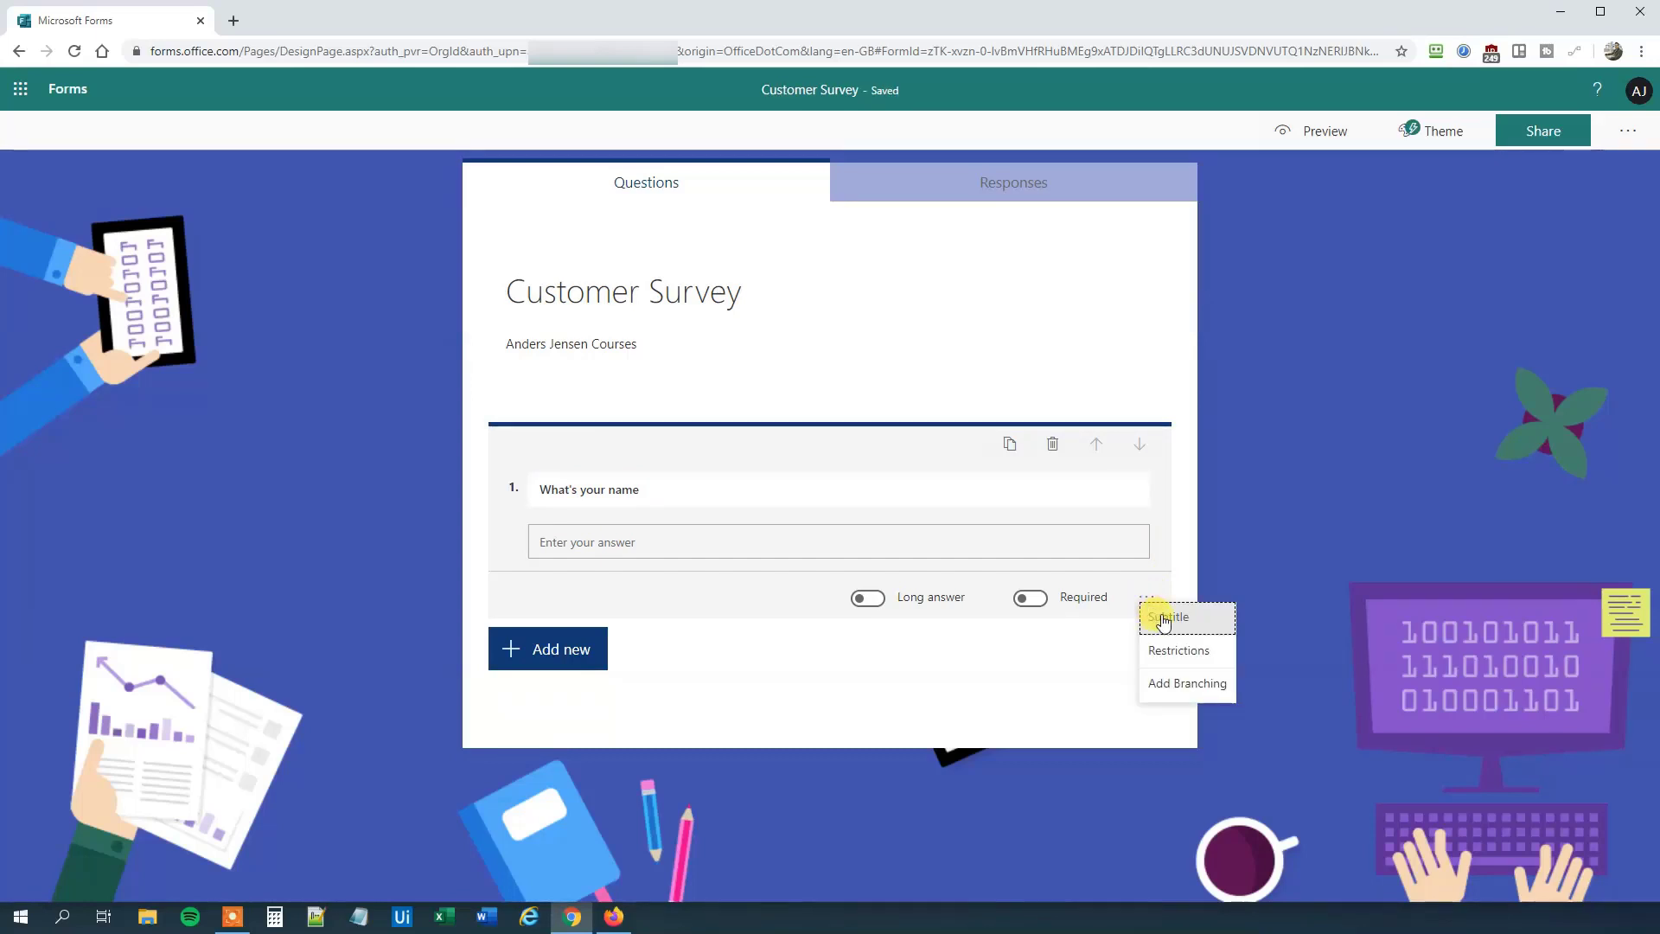
left_click(1164, 618)
type("Lea")
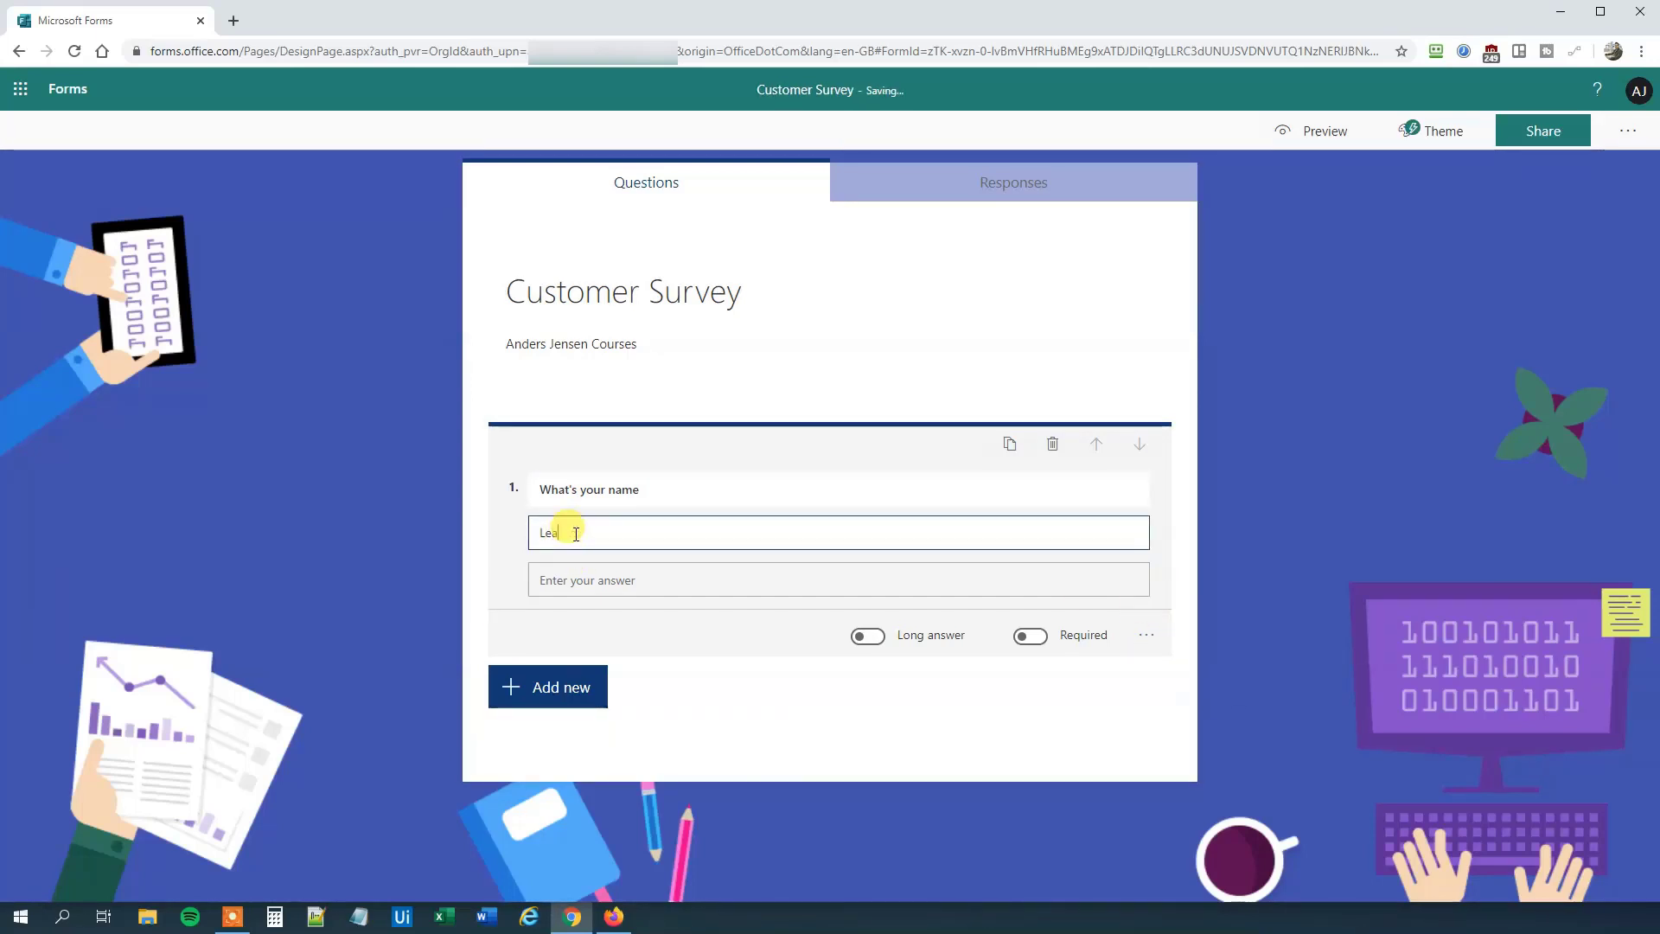
type("ve blank, if you wanna be anonymous")
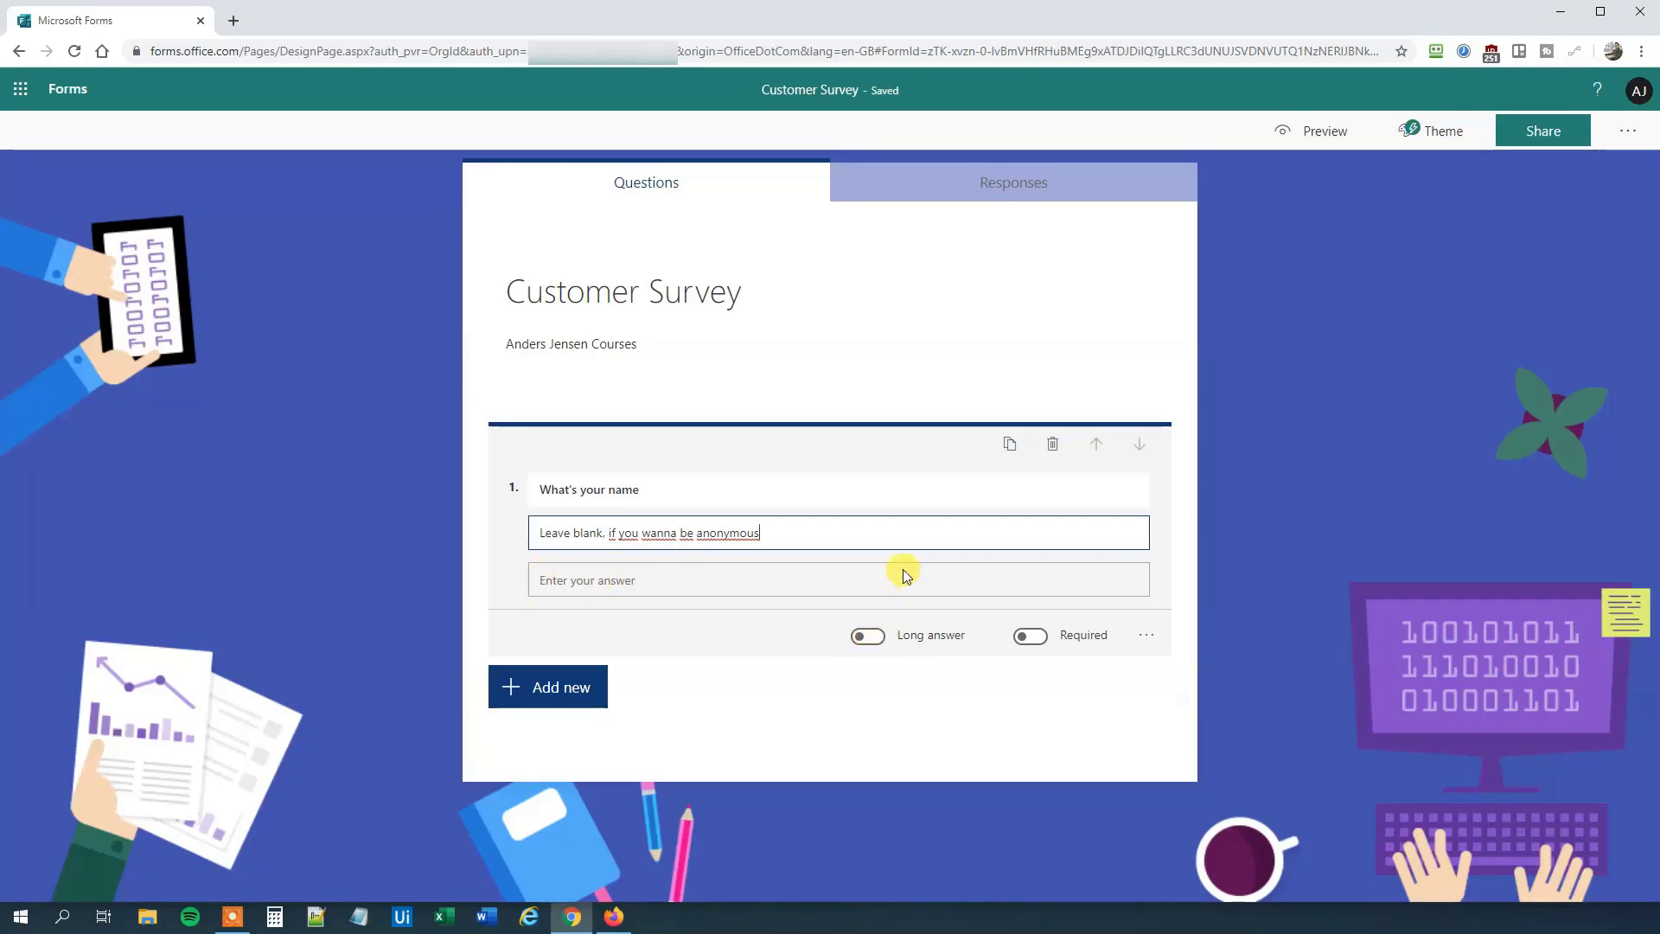
Mark the name question required, keeping it a short answer.
left_click(868, 638)
left_click(867, 637)
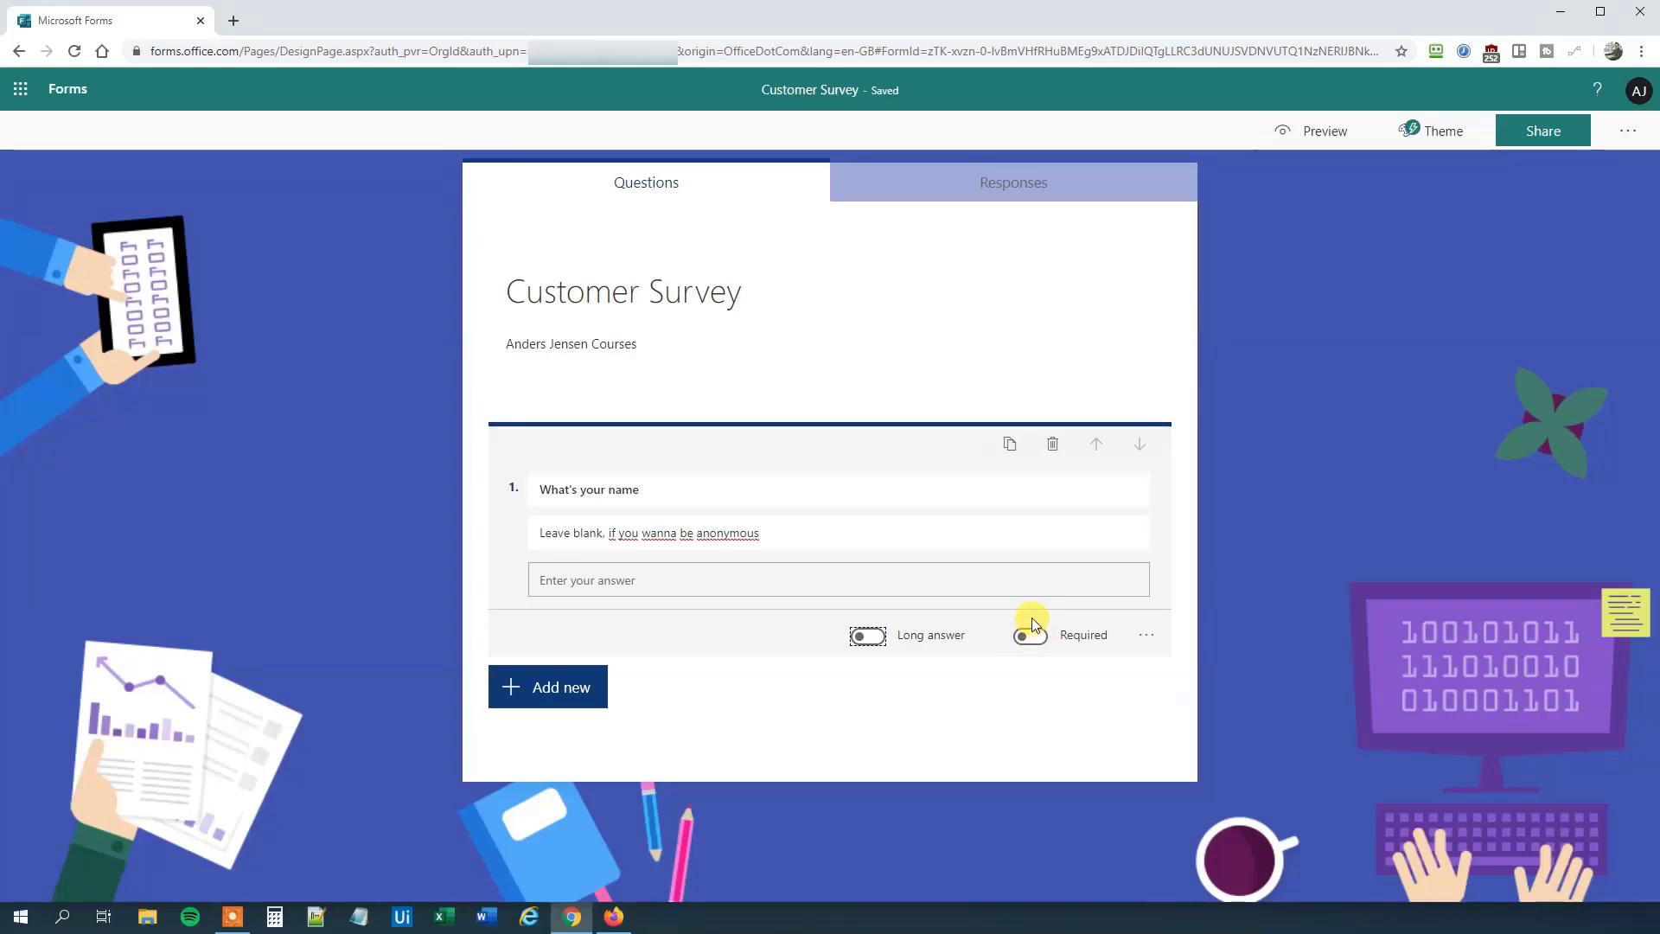
left_click(1033, 638)
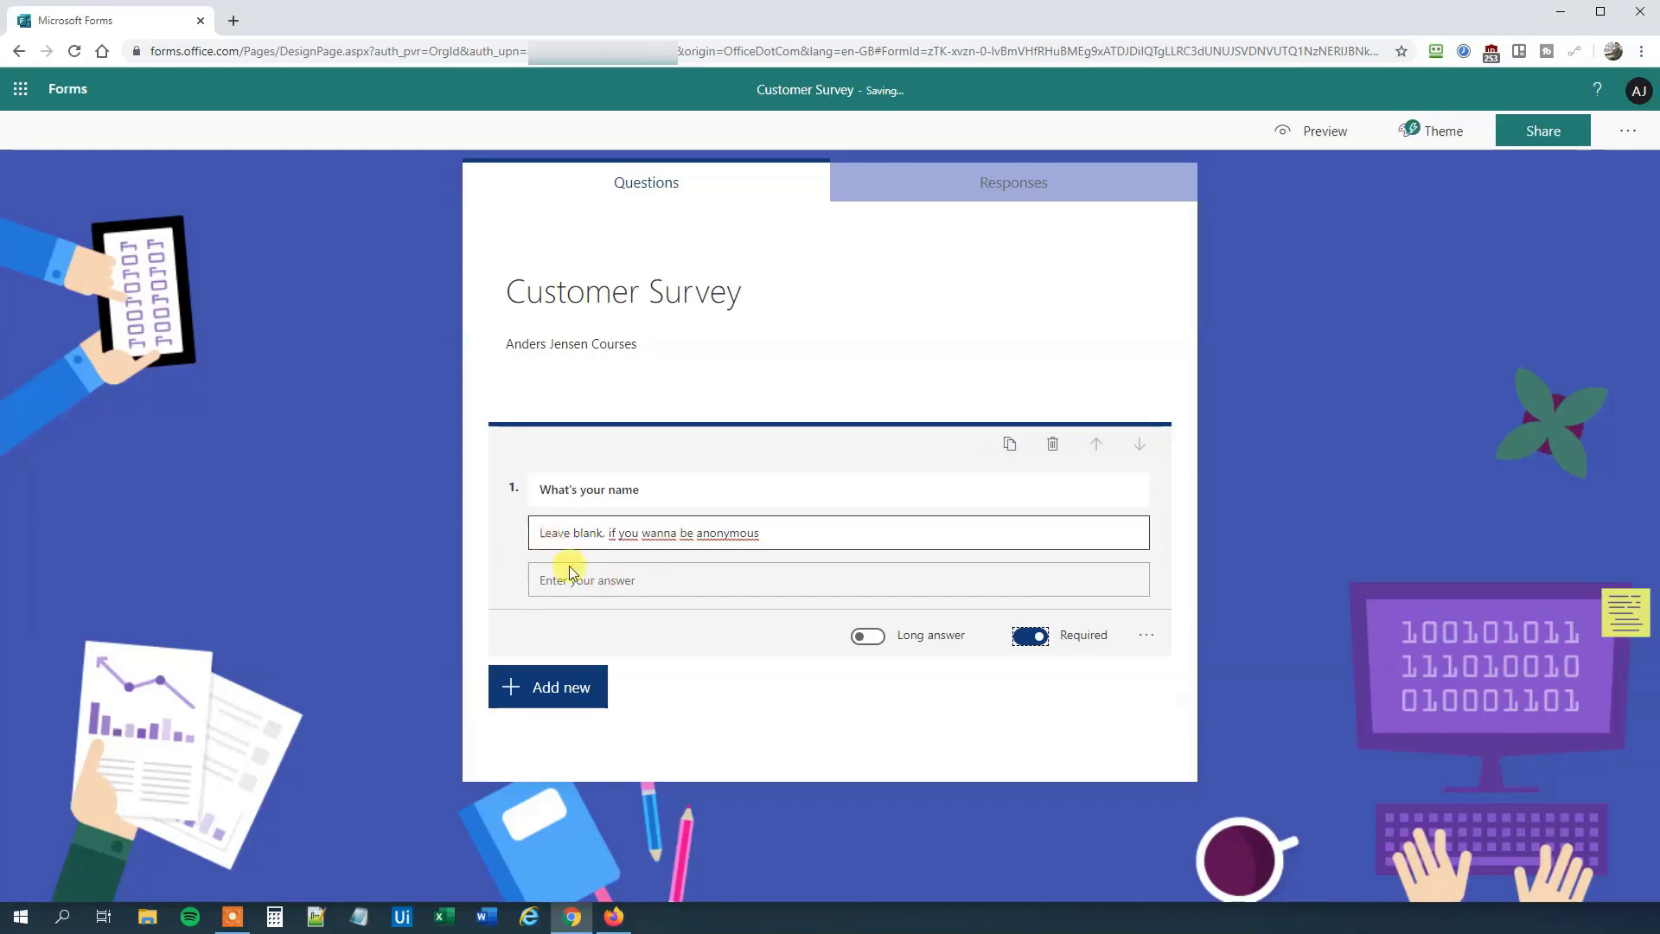
Add text question 'What's your email address?'.
left_click(578, 697)
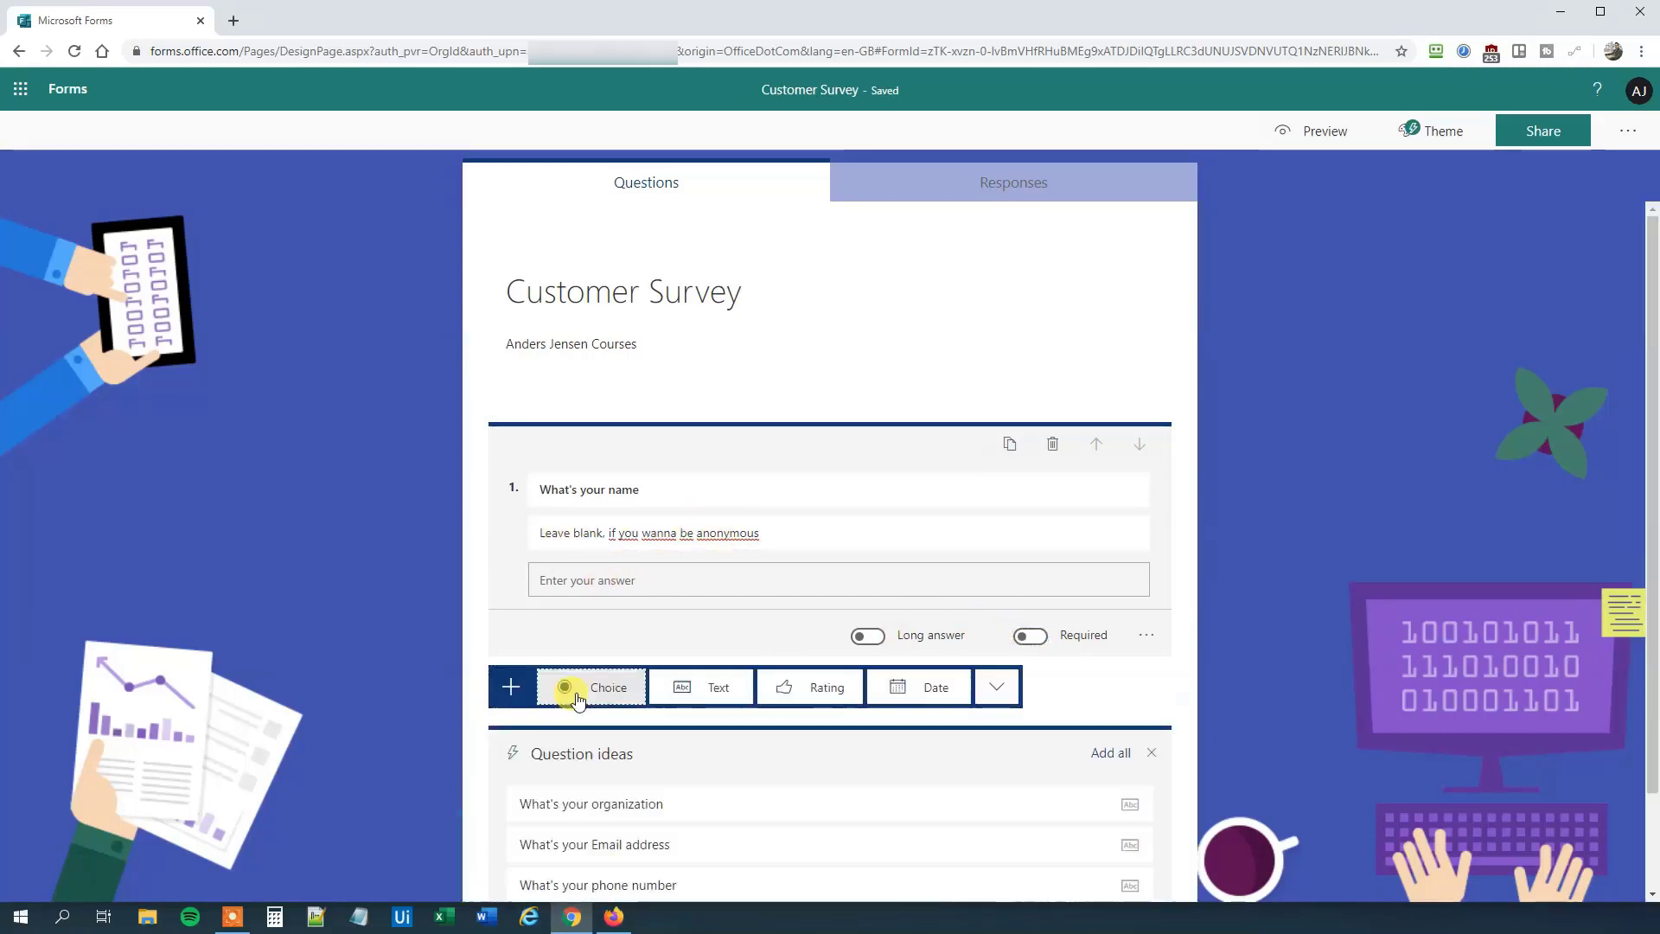
left_click(723, 697)
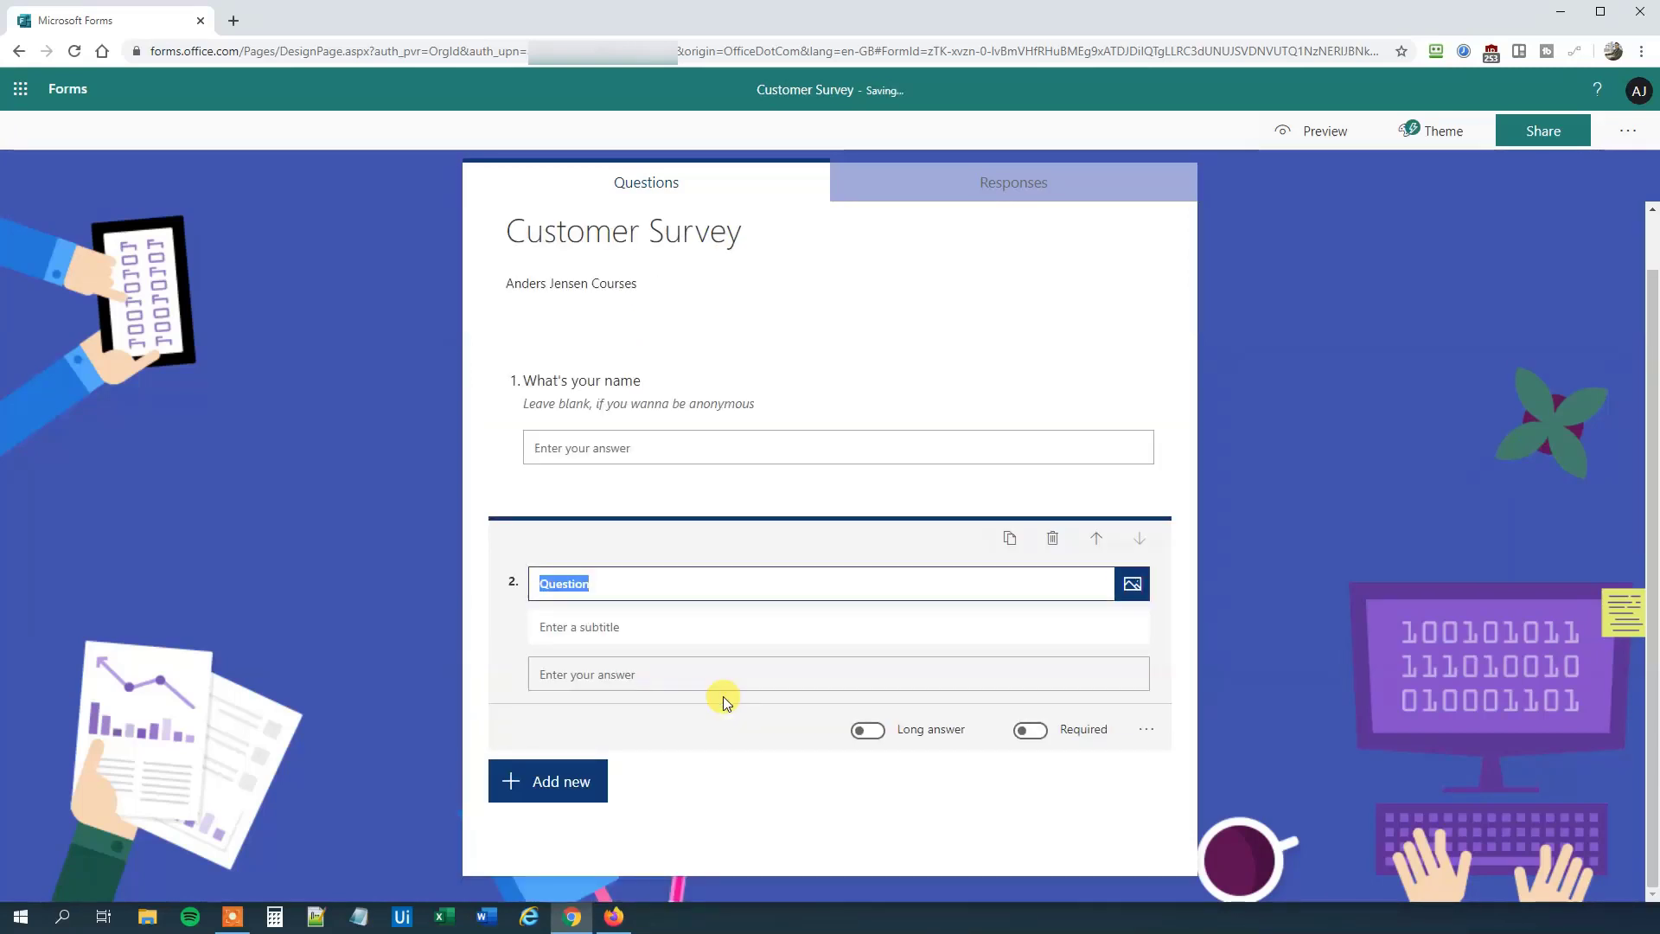
type("What's")
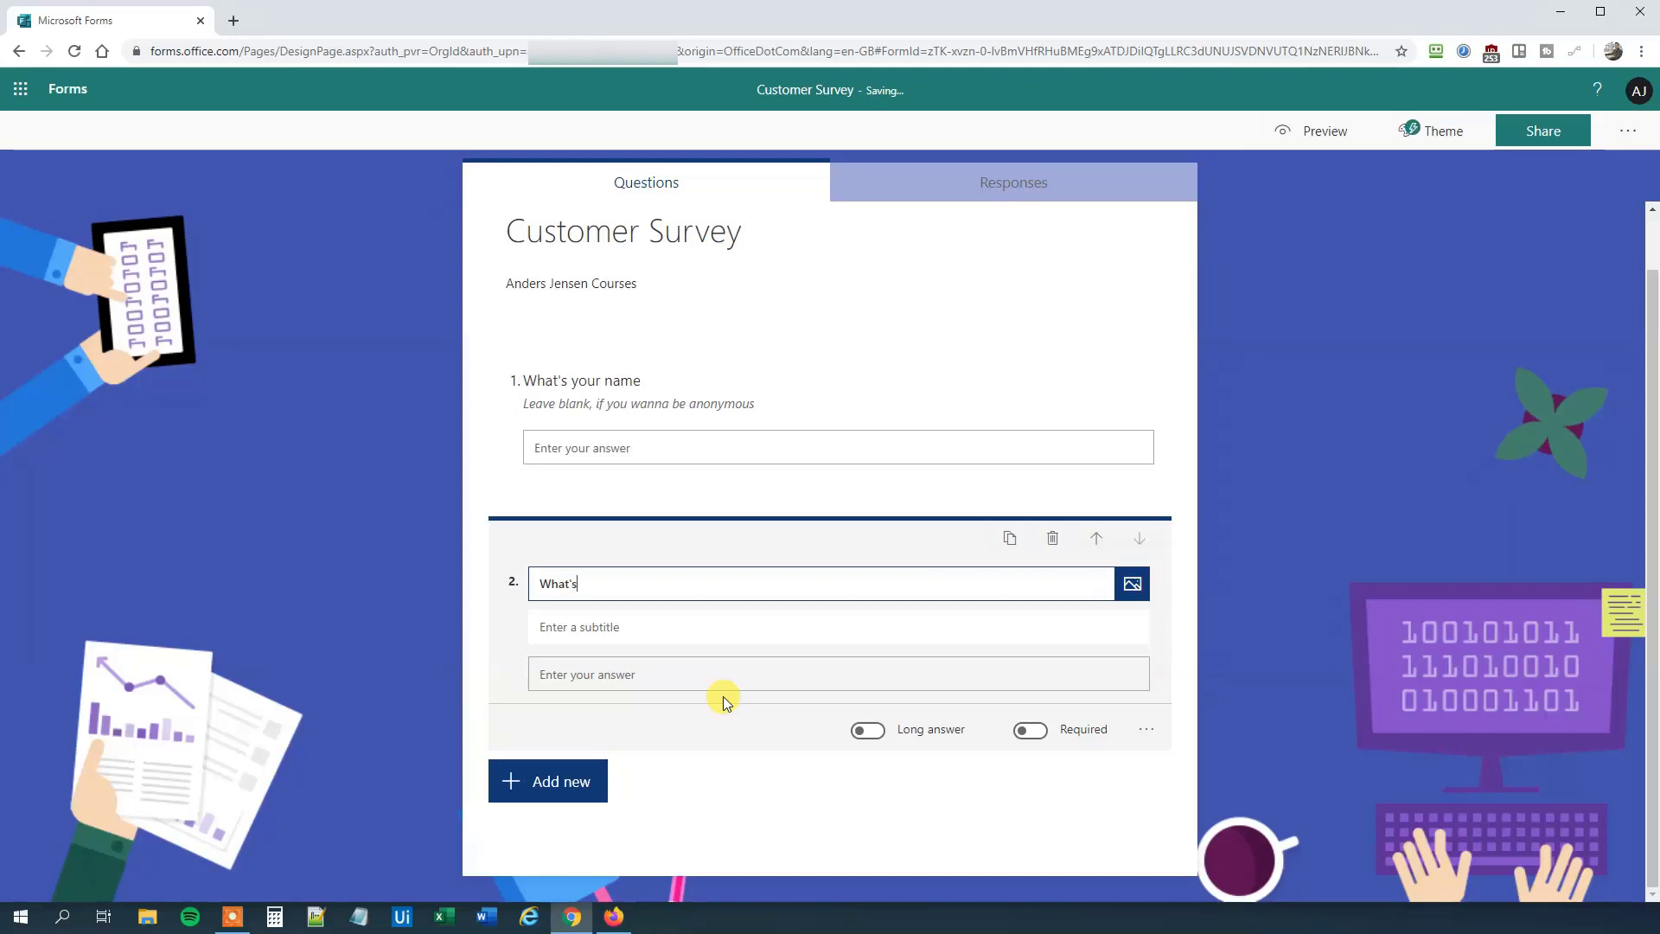
type(" your email address?")
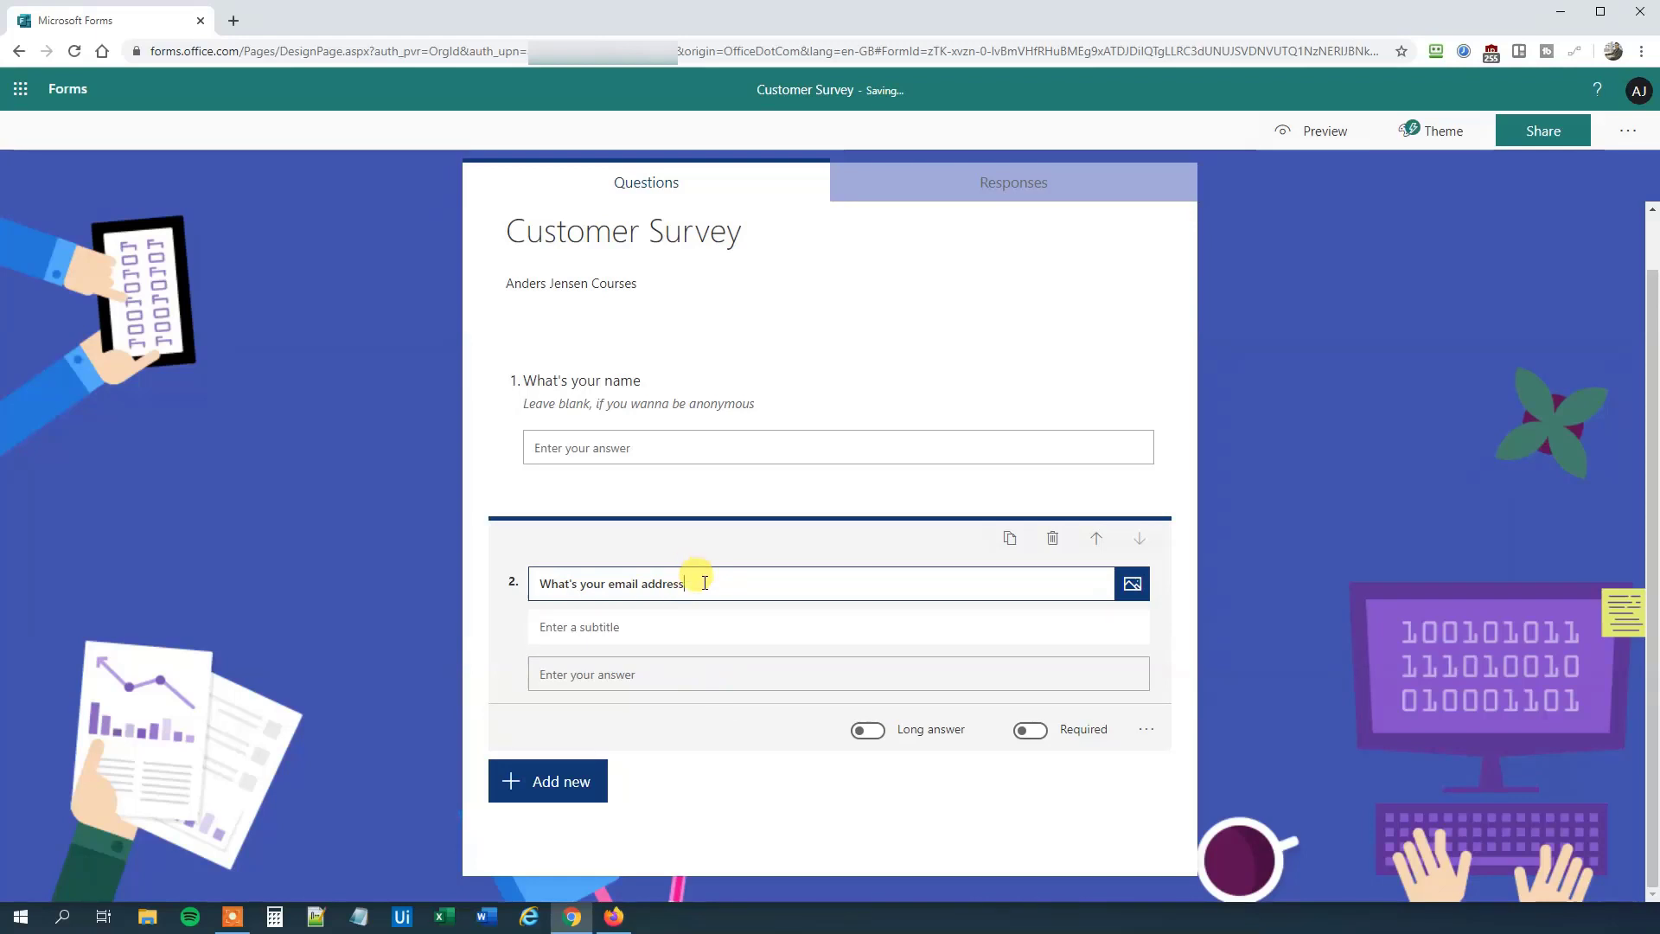
Append a question mark to question 1's title.
left_click(635, 381)
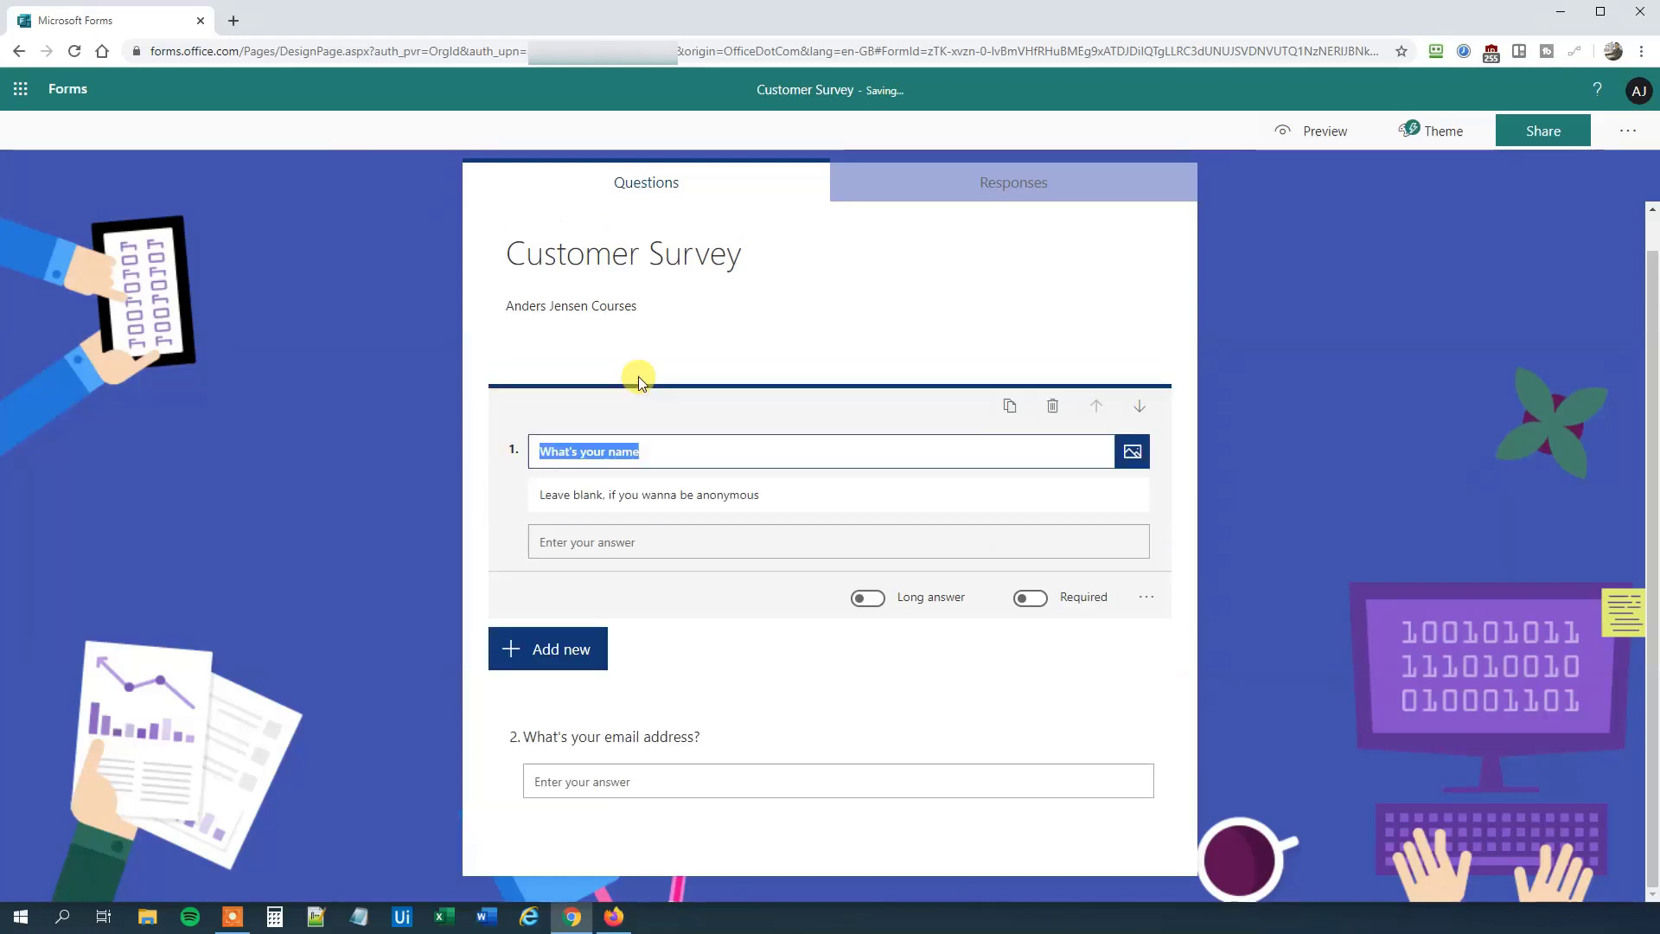
left_click(661, 450)
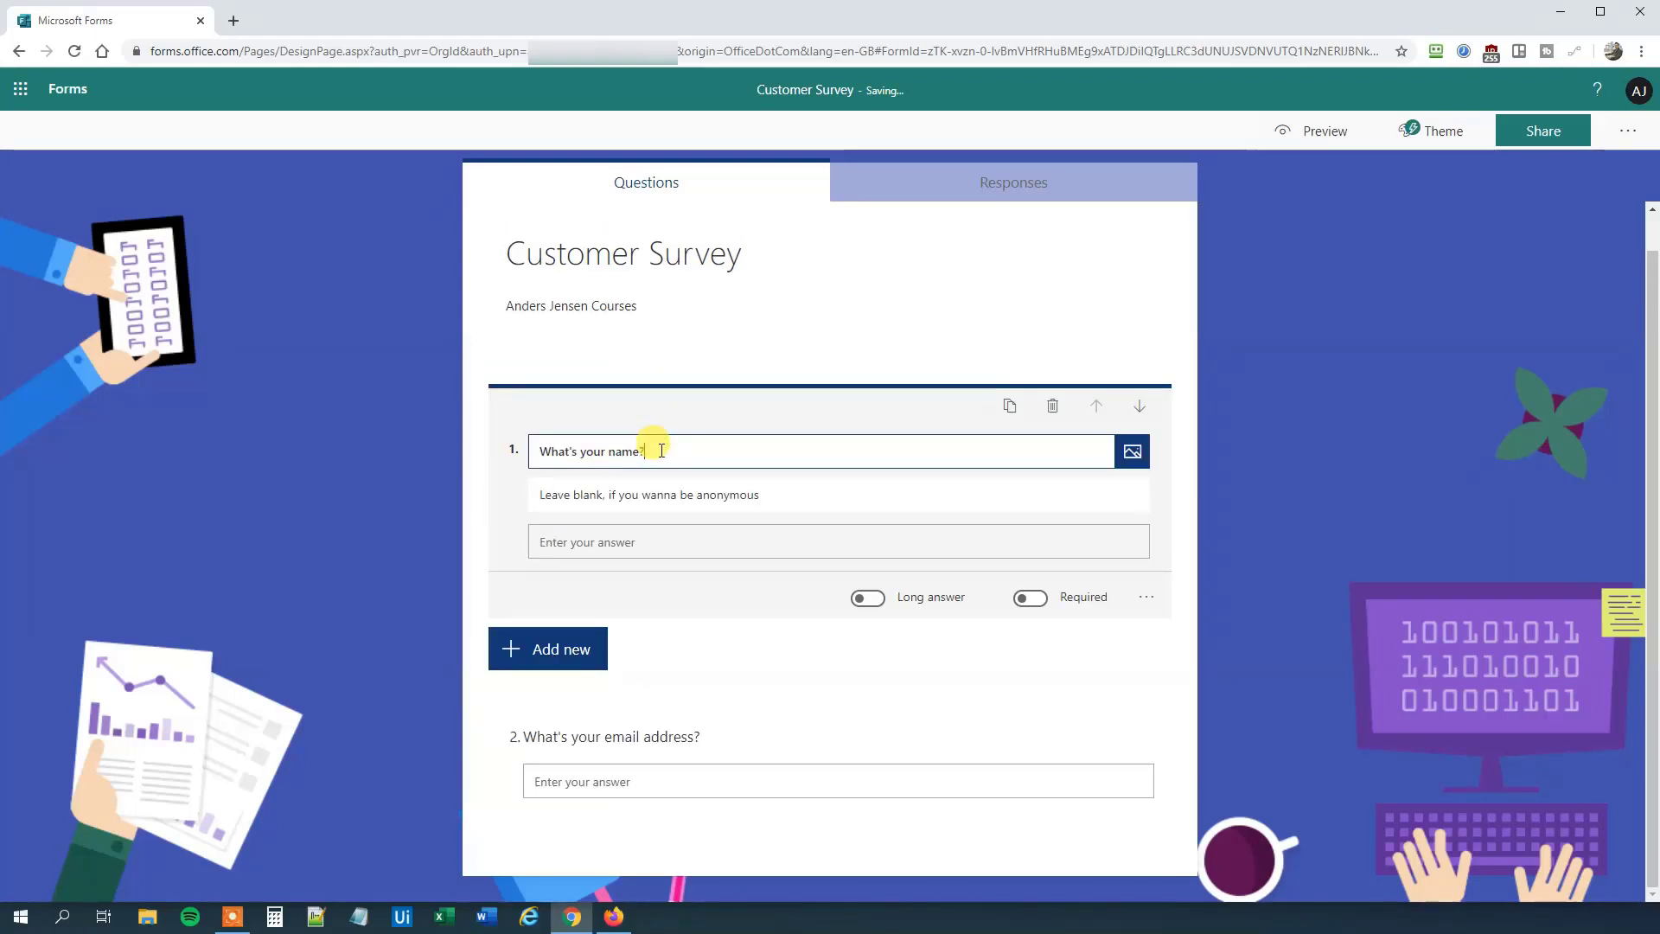
type("?")
Give question 2 the subtitle 'Leave blank, if you wanna be anonymous'.
left_click(704, 735)
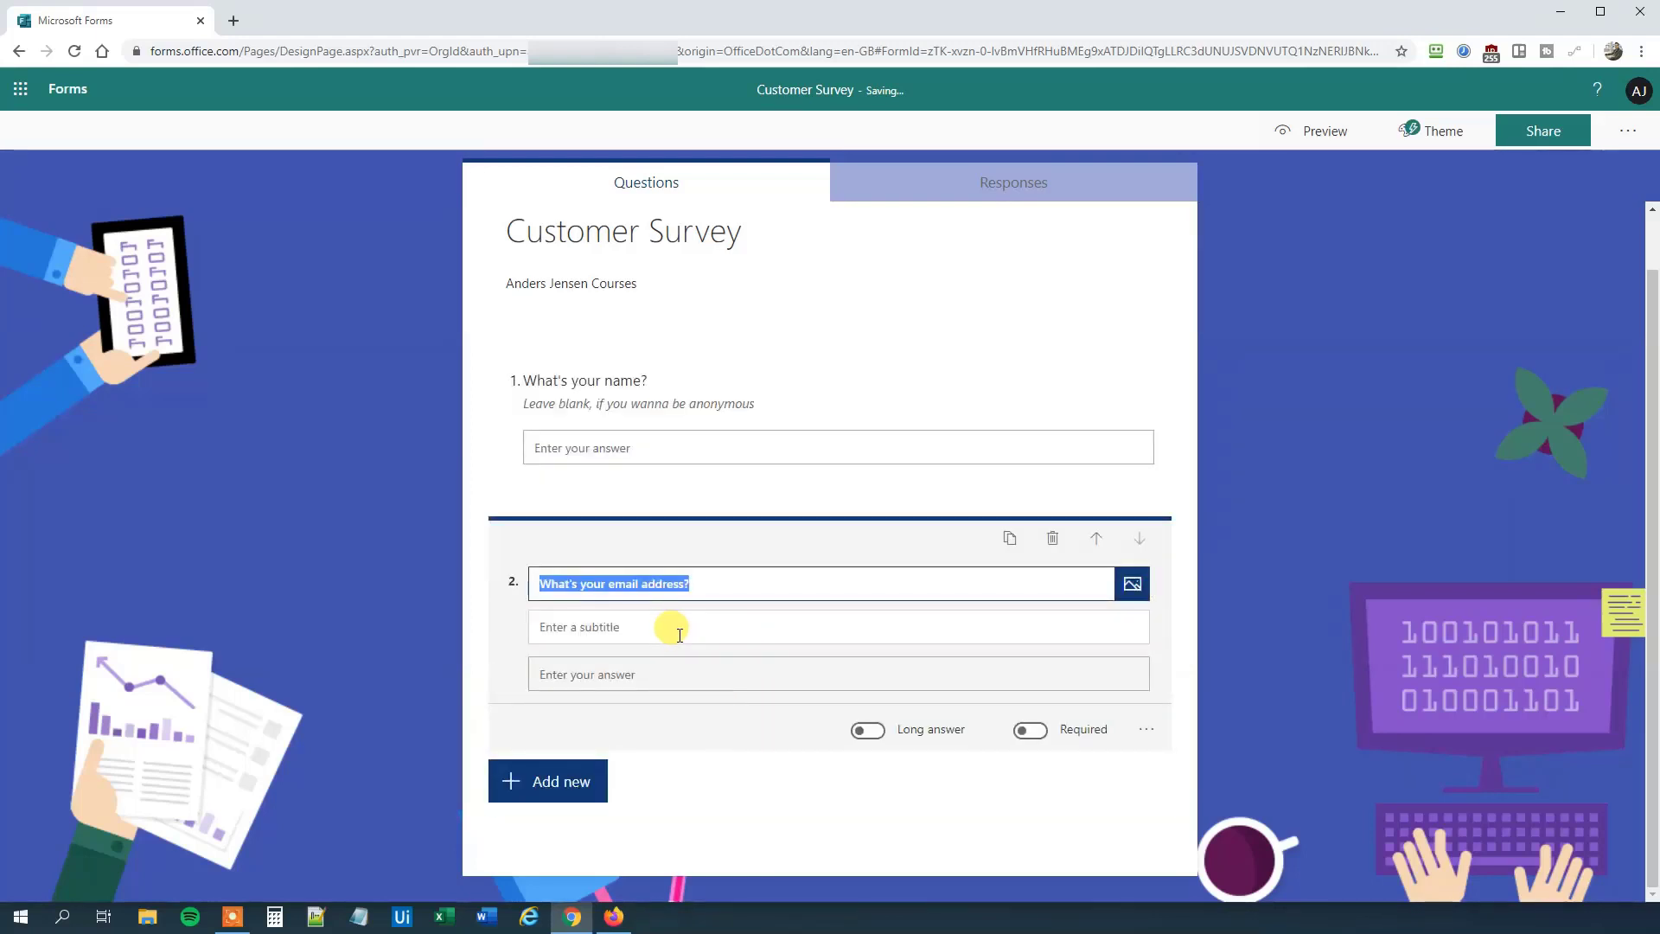
left_click(571, 636)
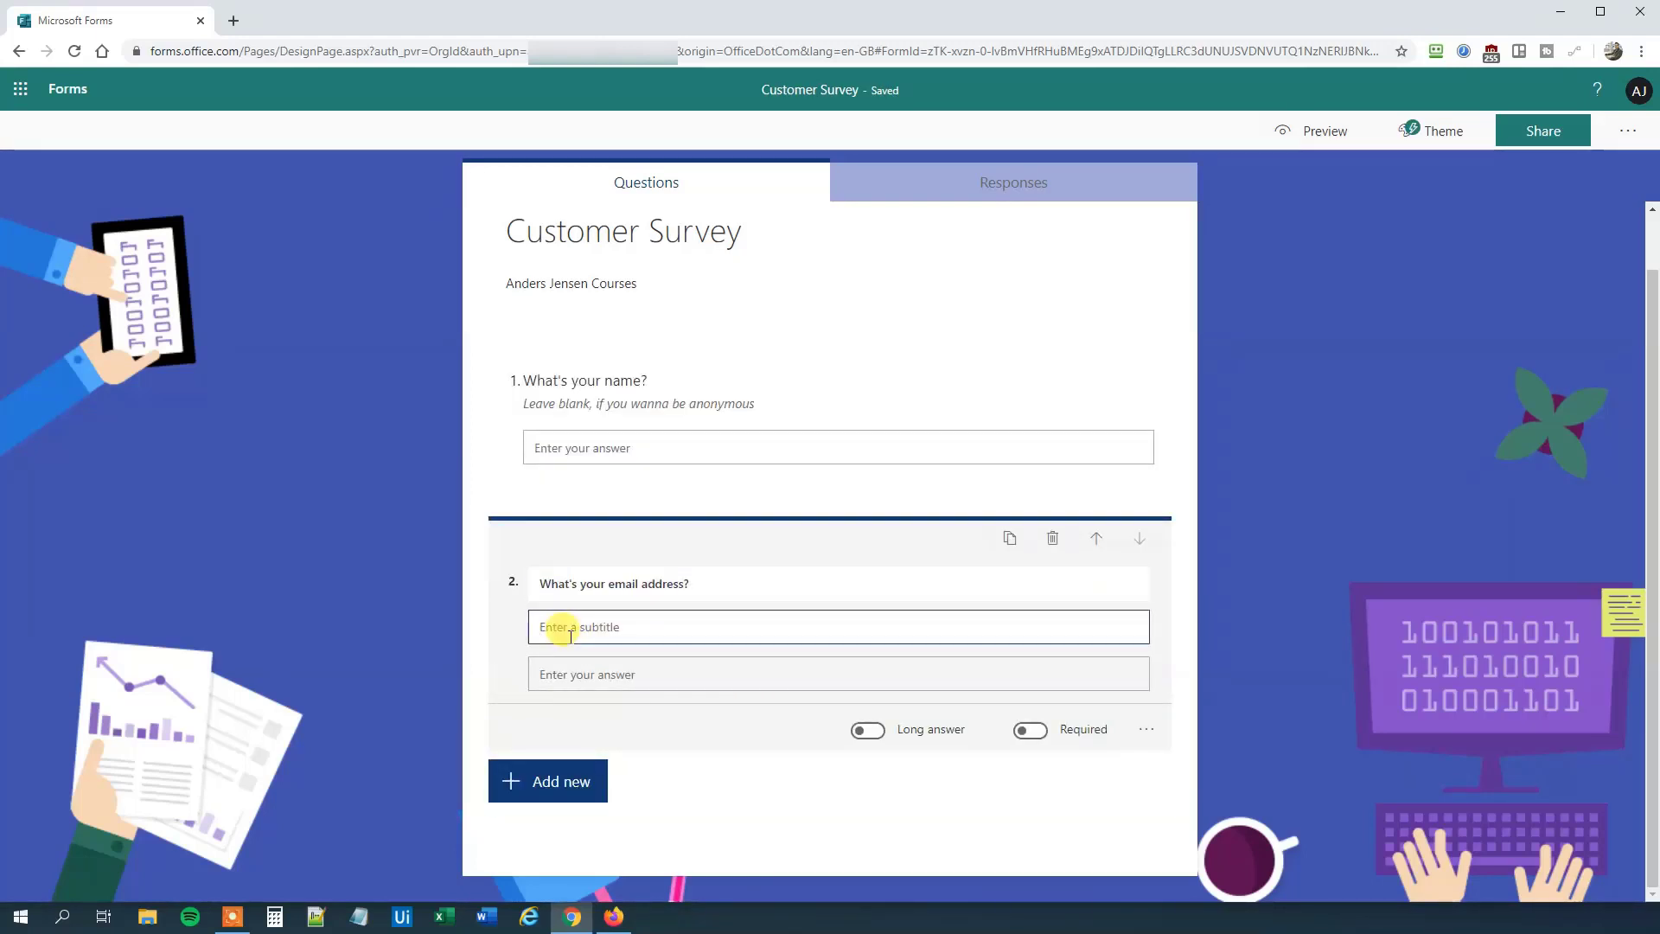
type("Leave blank, if you wanna be anonymous")
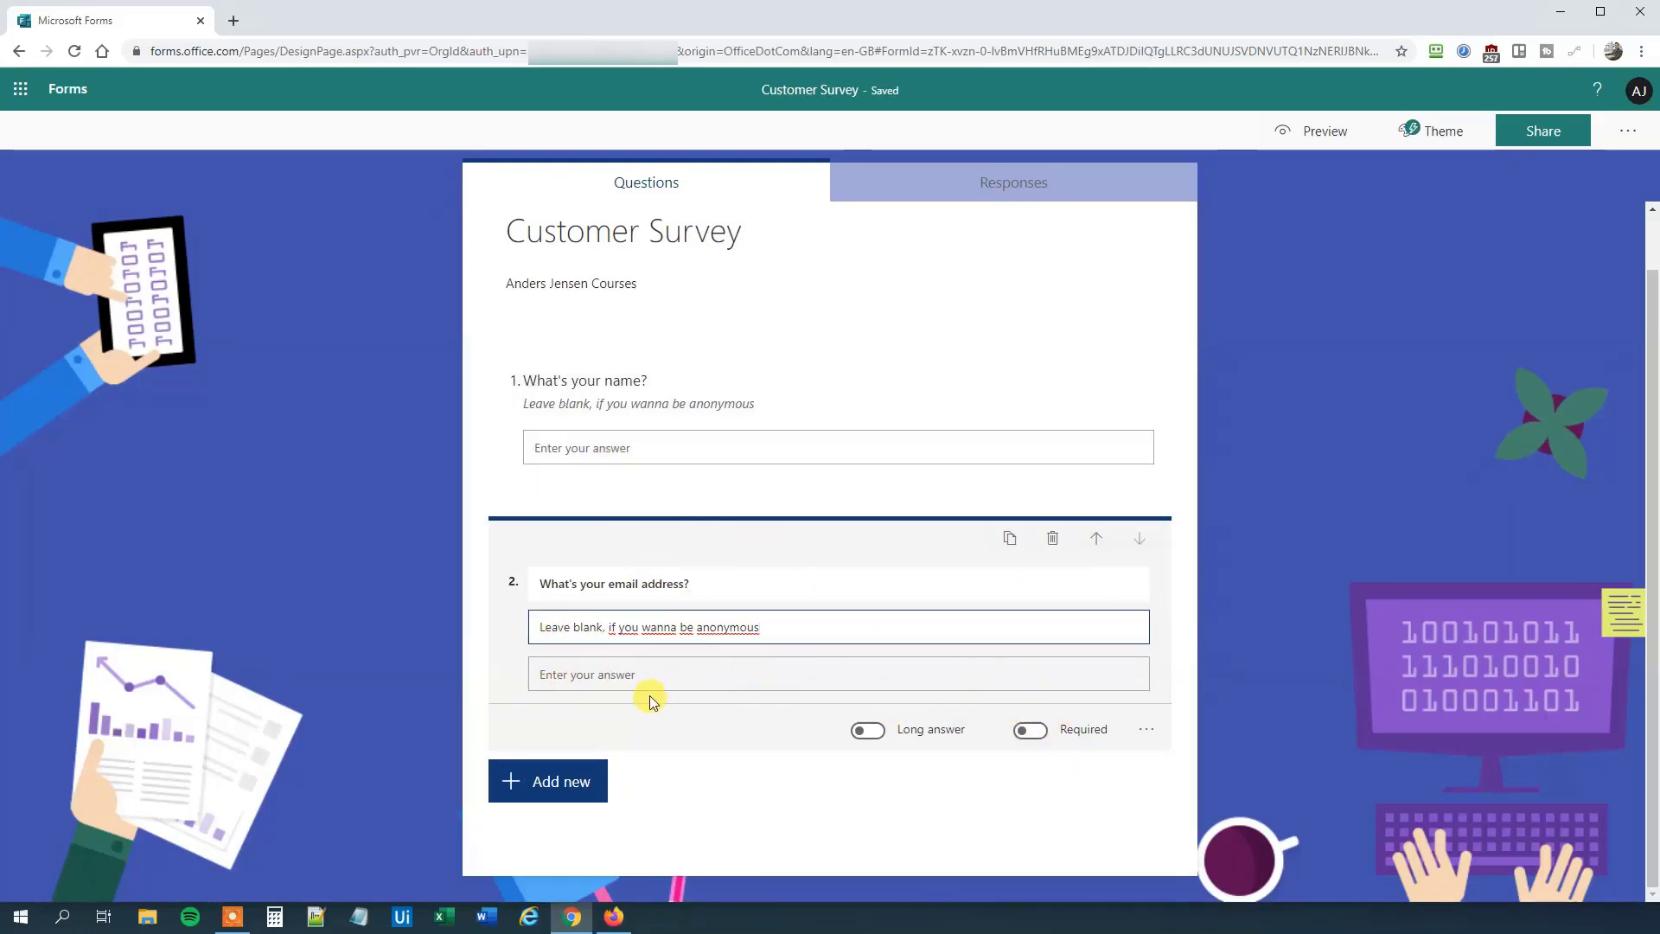
Add choice question 3 'How was your instructor?' with its subtitle turned off.
left_click(566, 782)
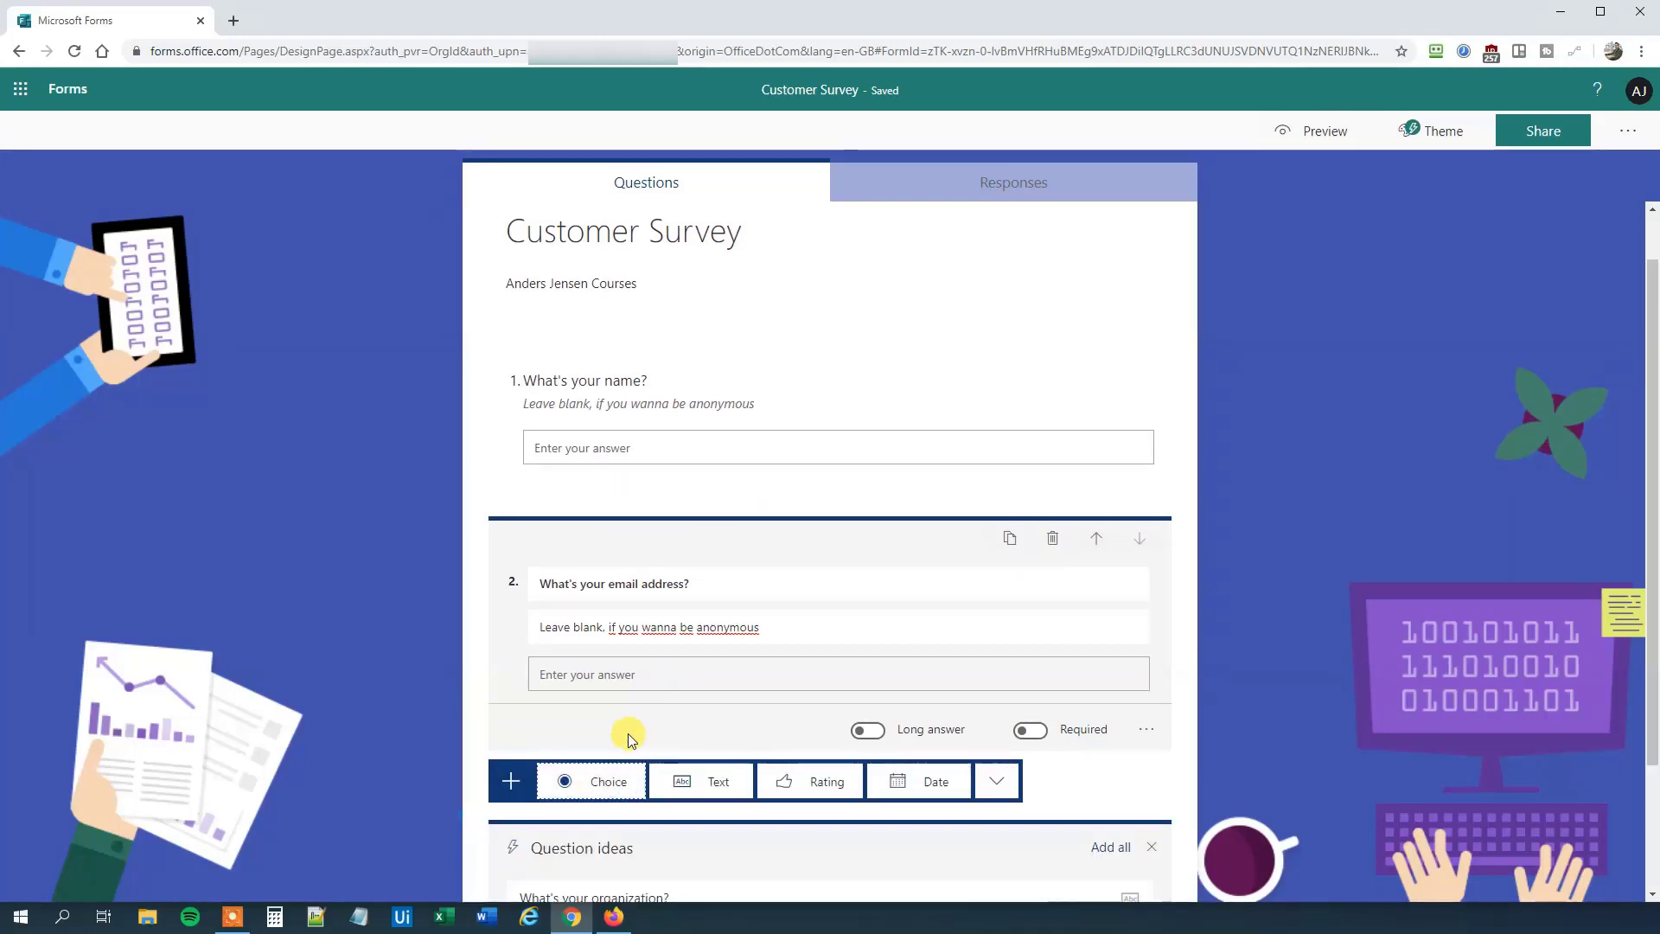
left_click(603, 783)
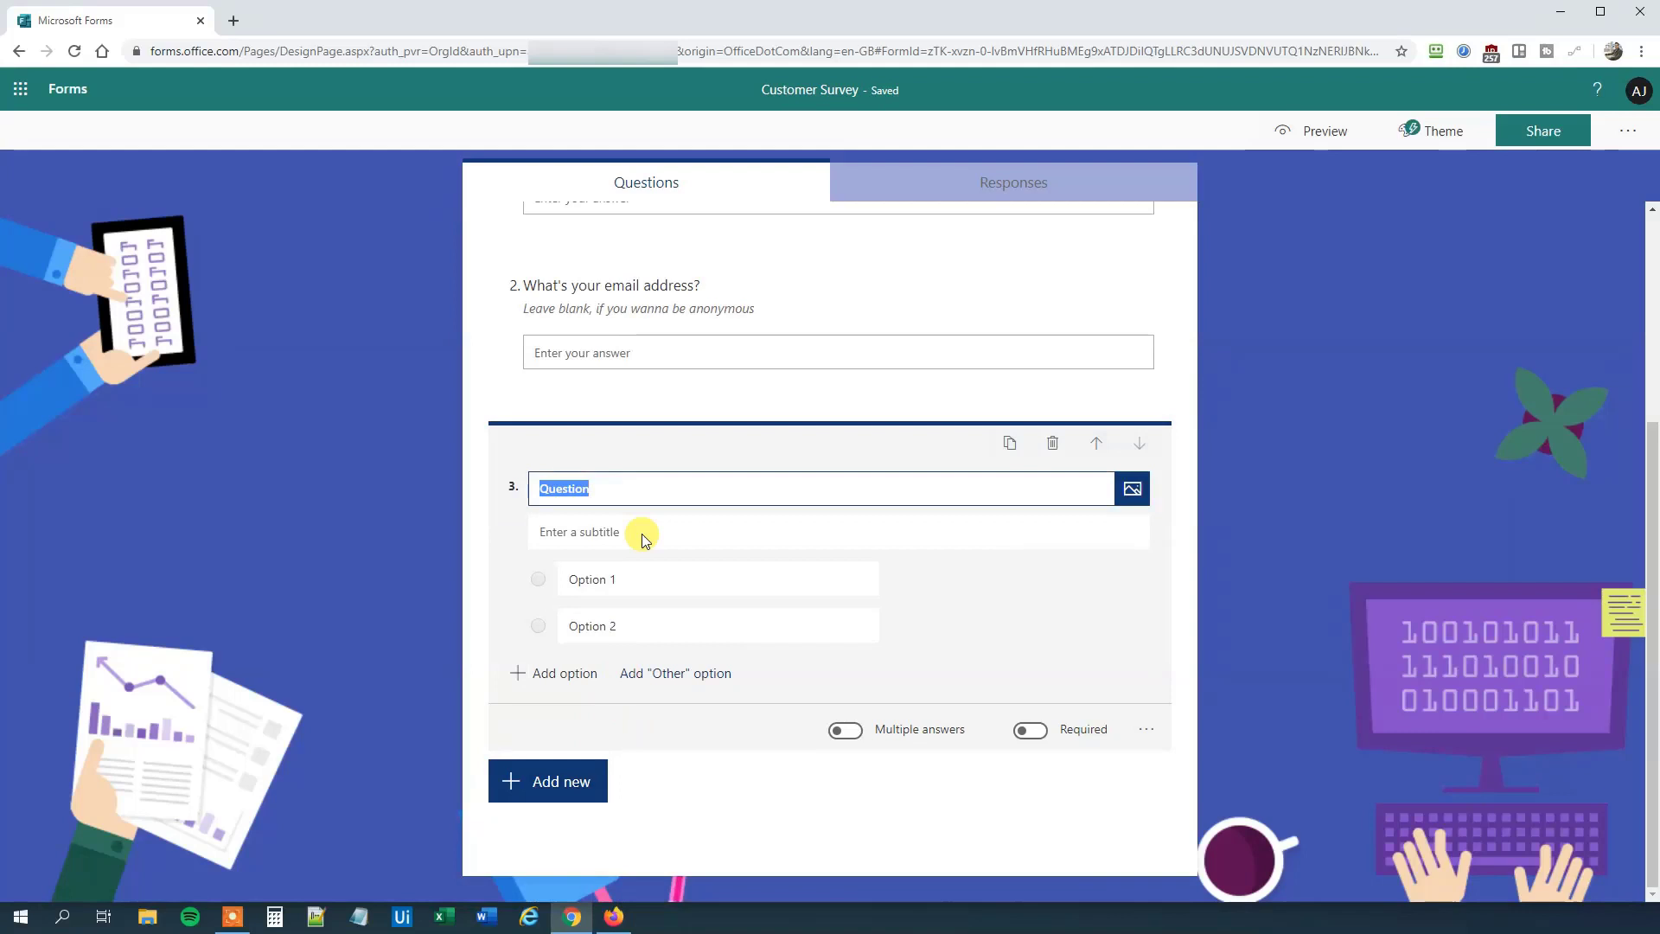
type("How was your instructor?")
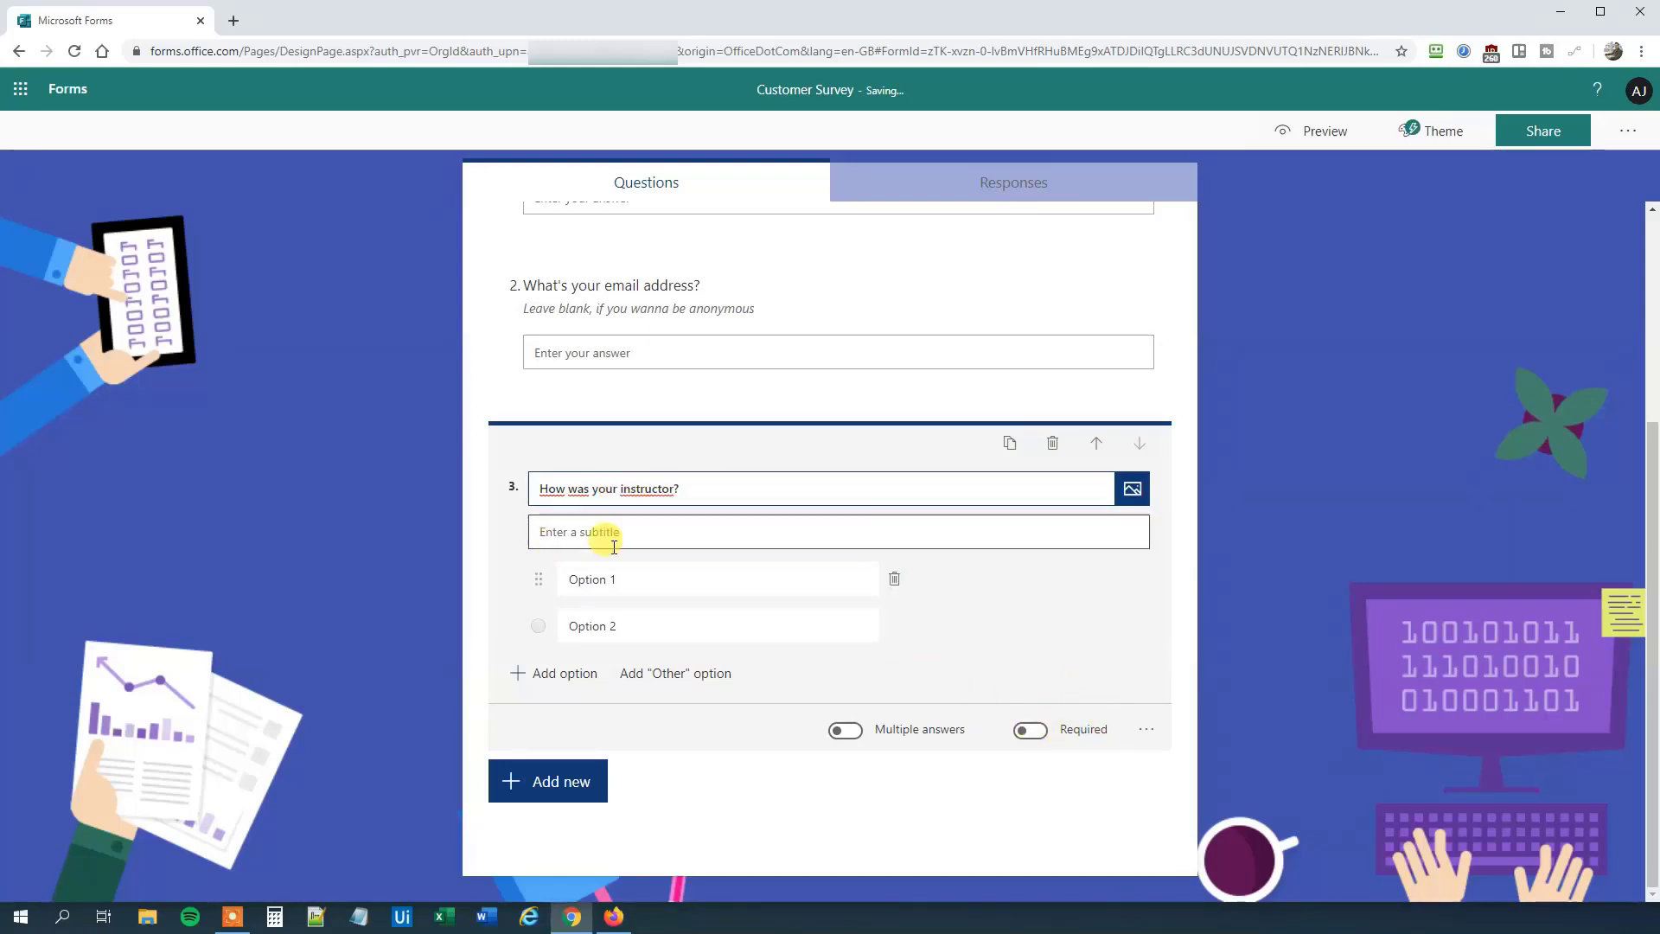
left_click(1145, 725)
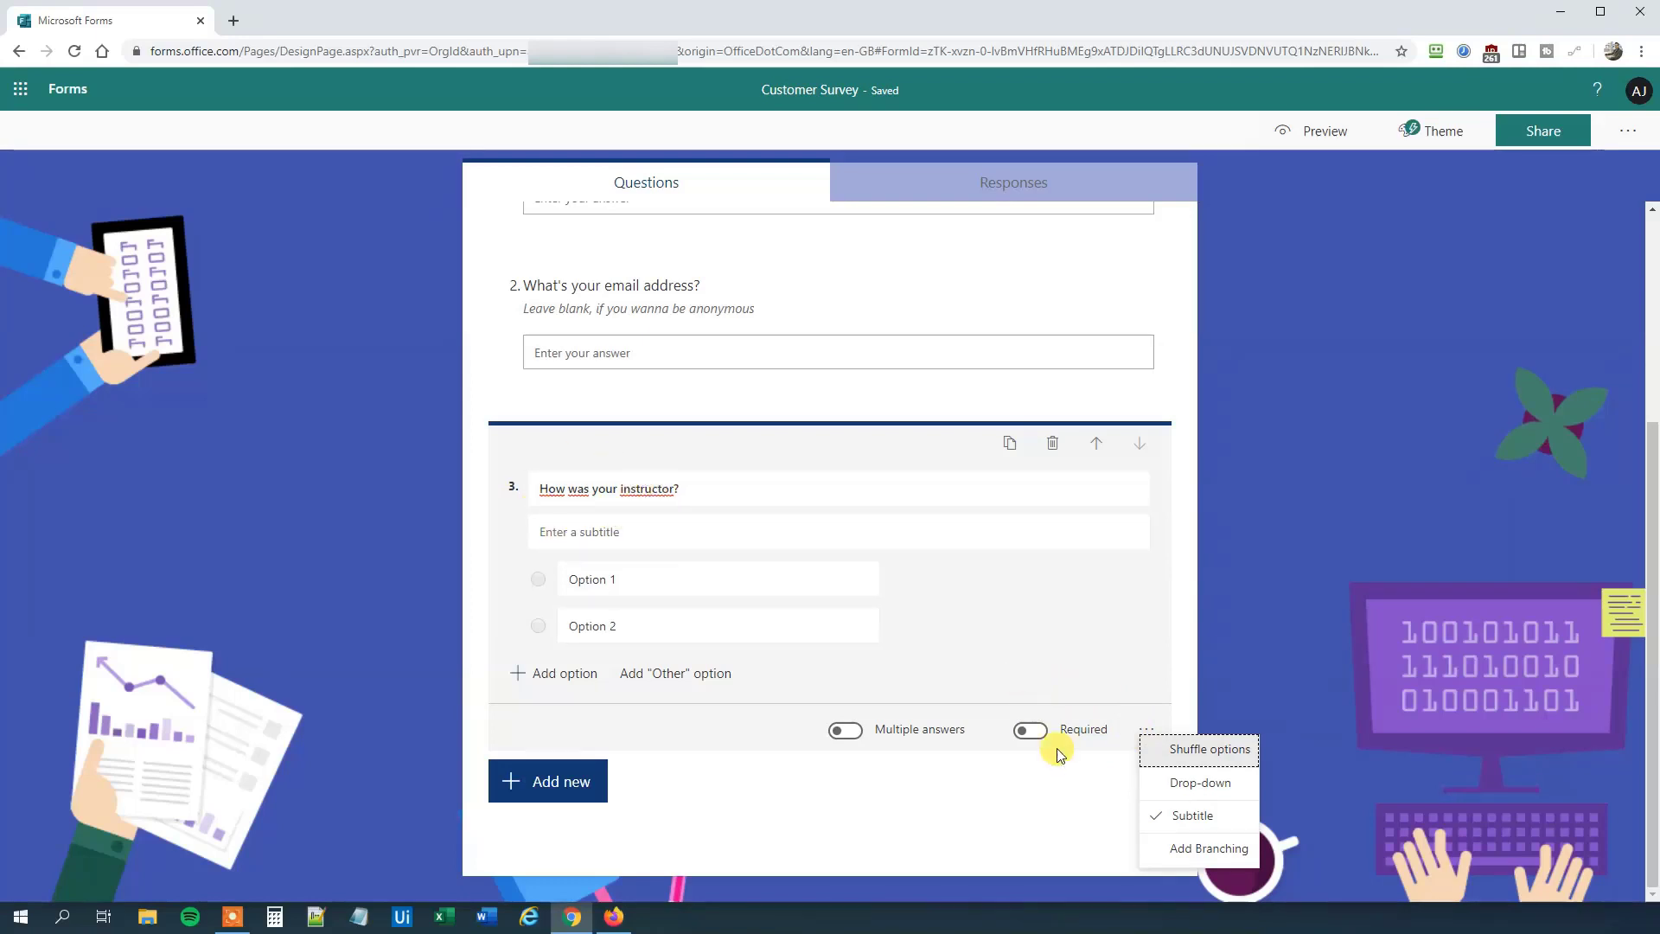
left_click(1190, 822)
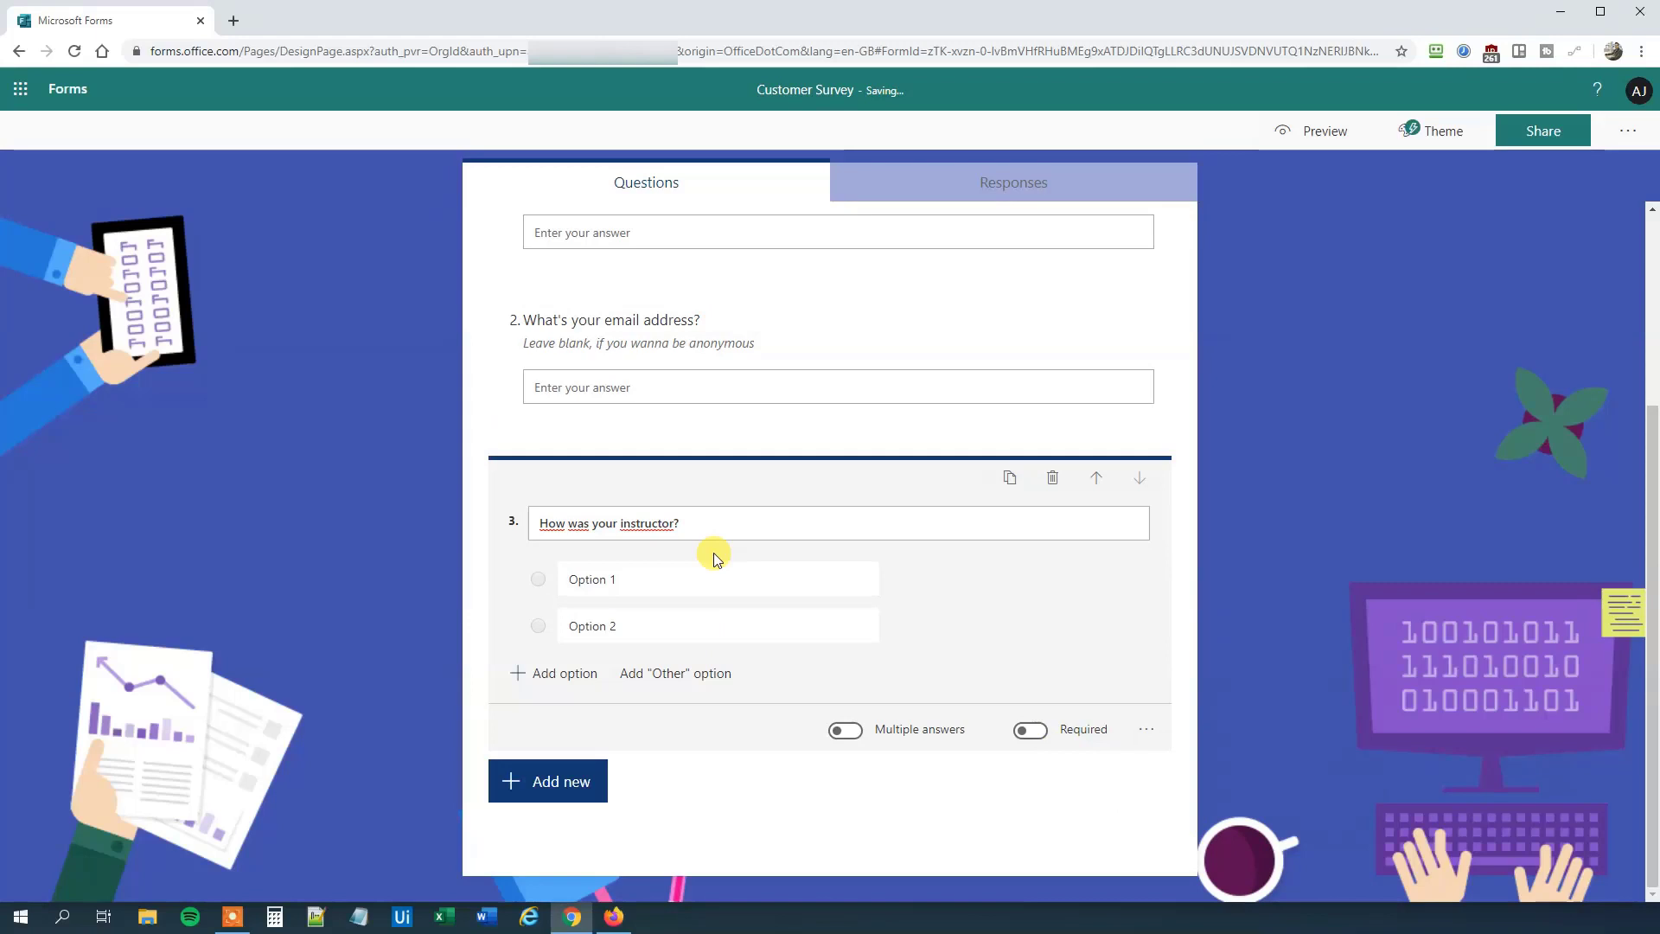
left_click(703, 523)
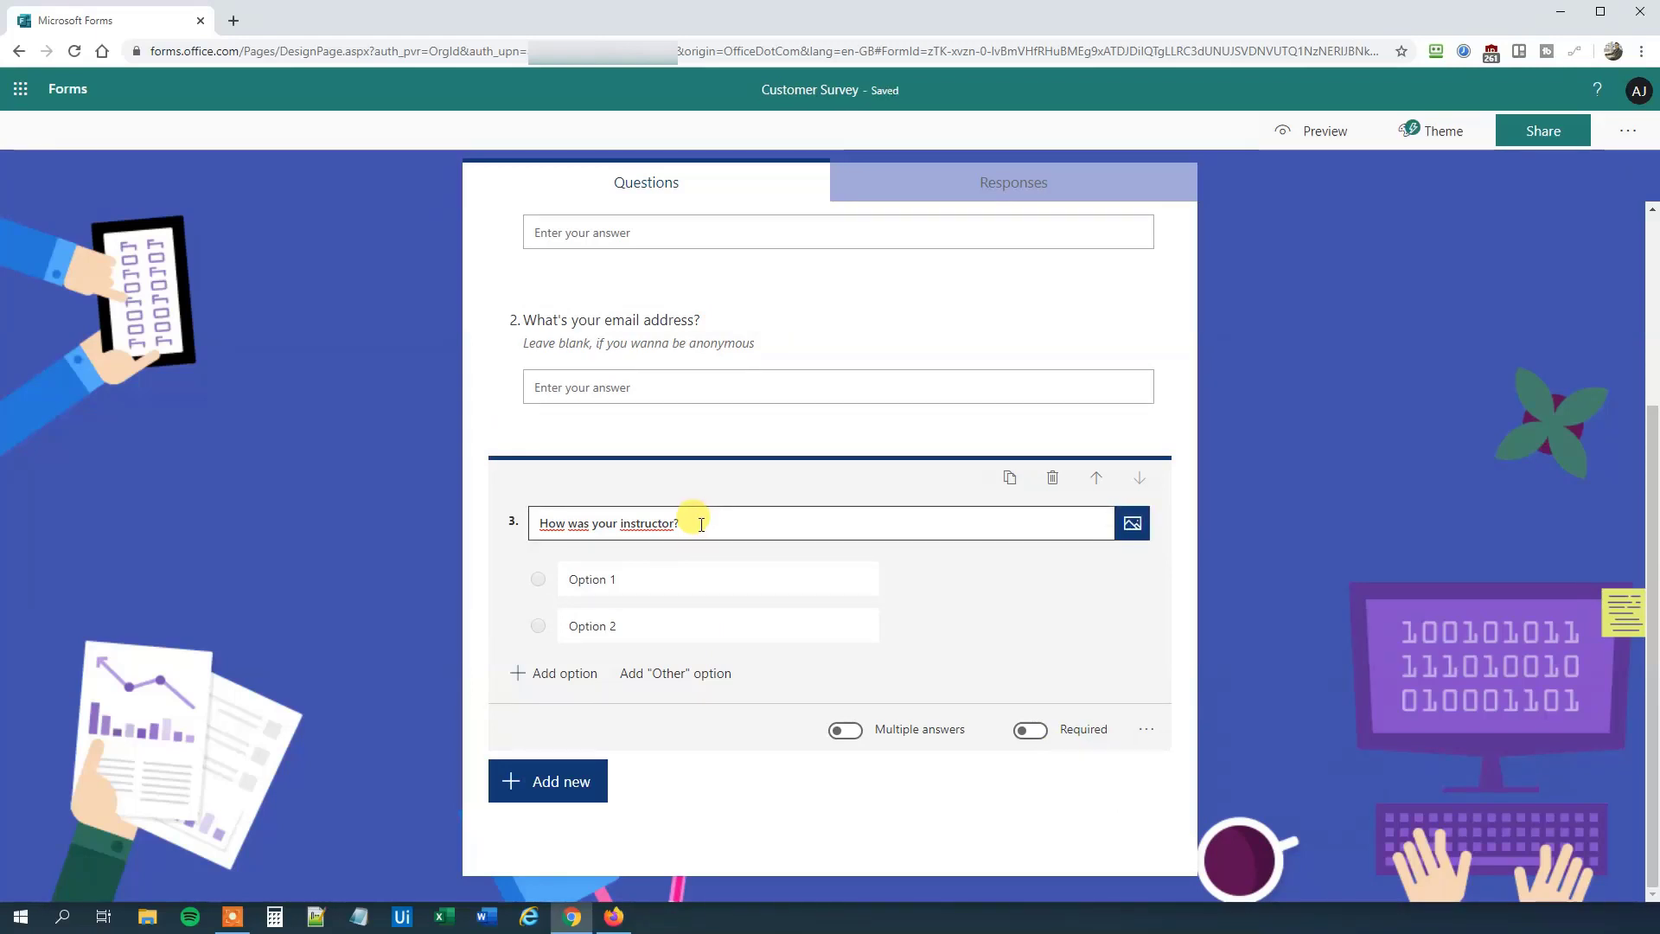
Upload the desktop photo _Q6N0772 as an image on question 3.
left_click(1135, 525)
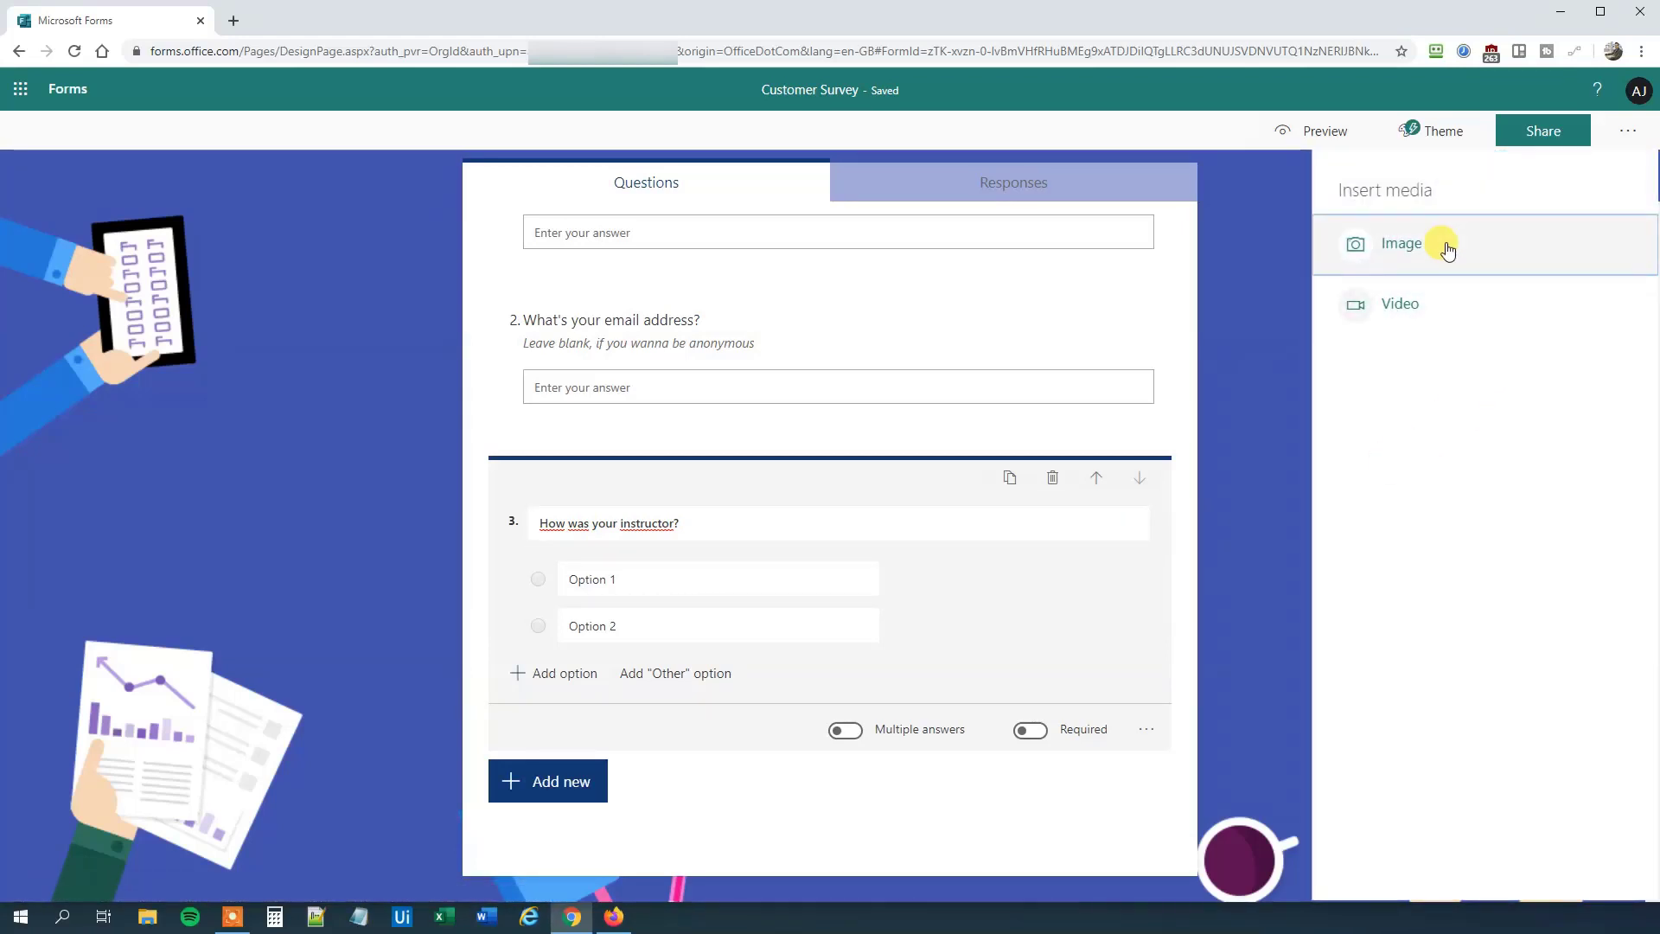
left_click(1408, 252)
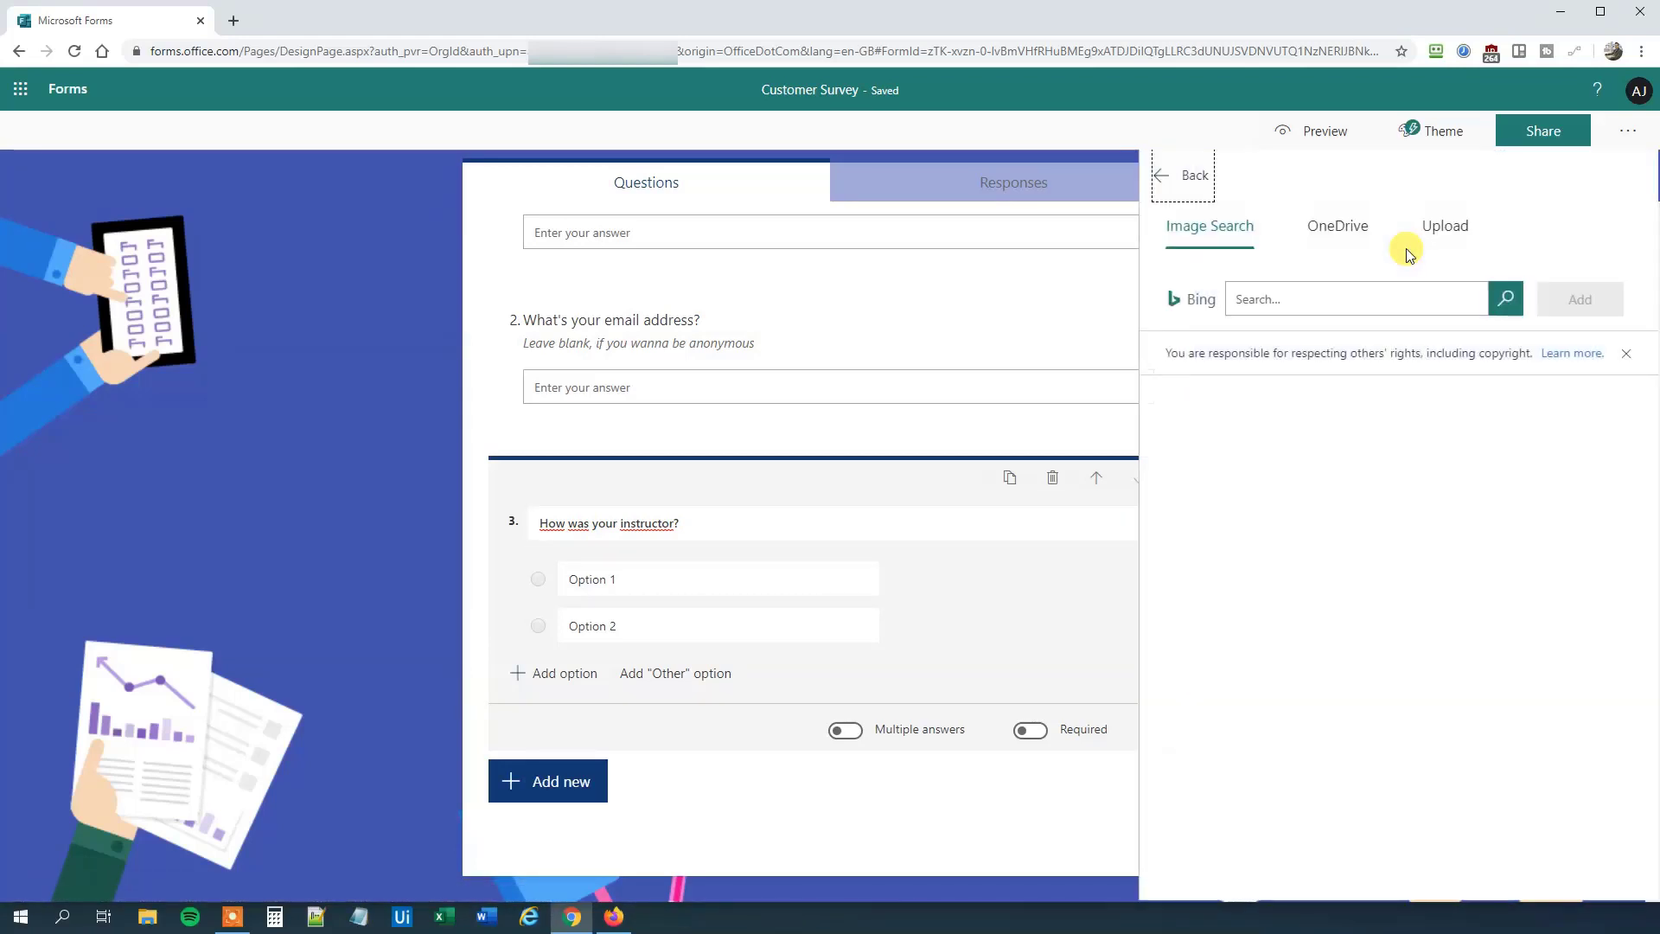
left_click(1261, 299)
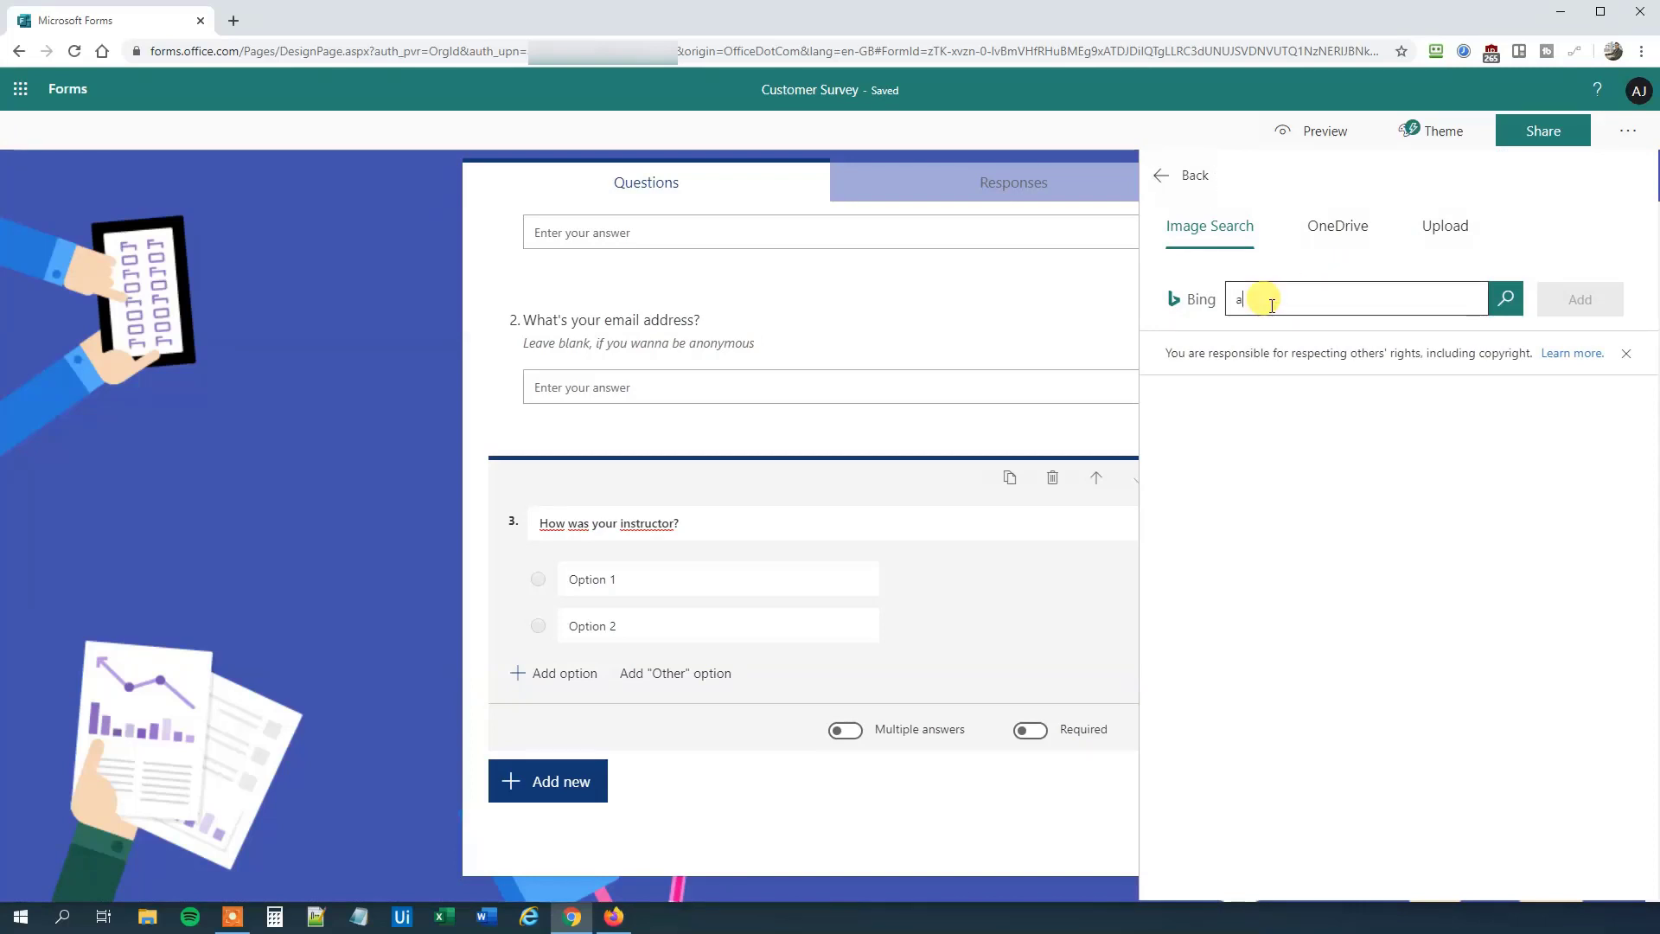
key("Return")
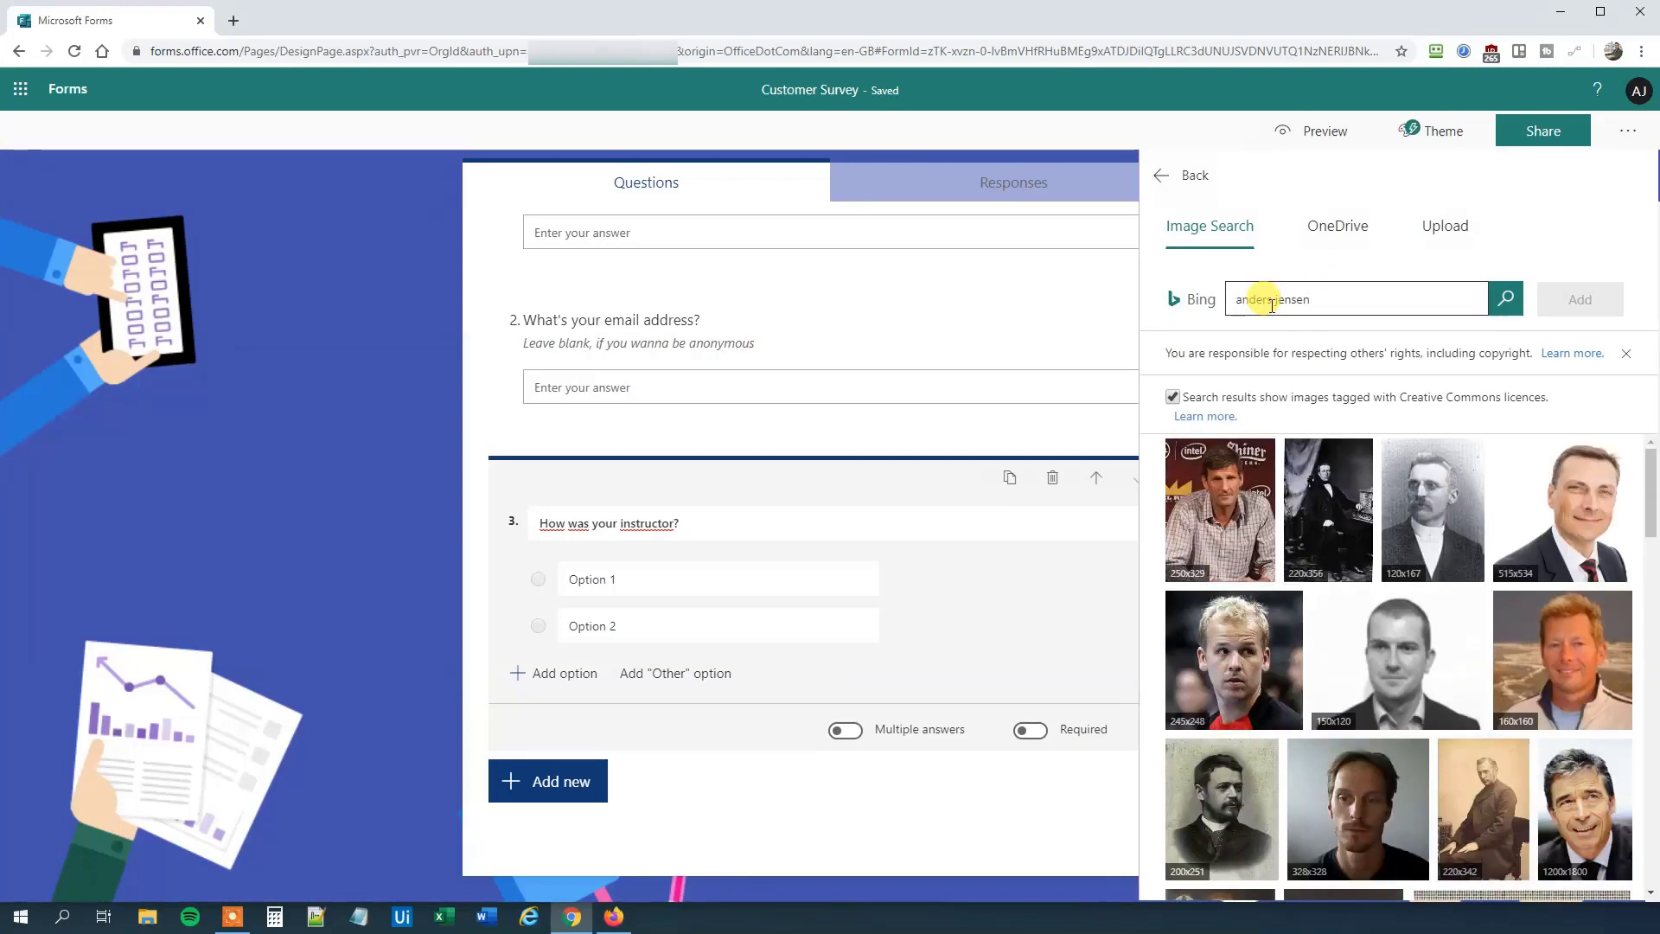
left_click(1460, 233)
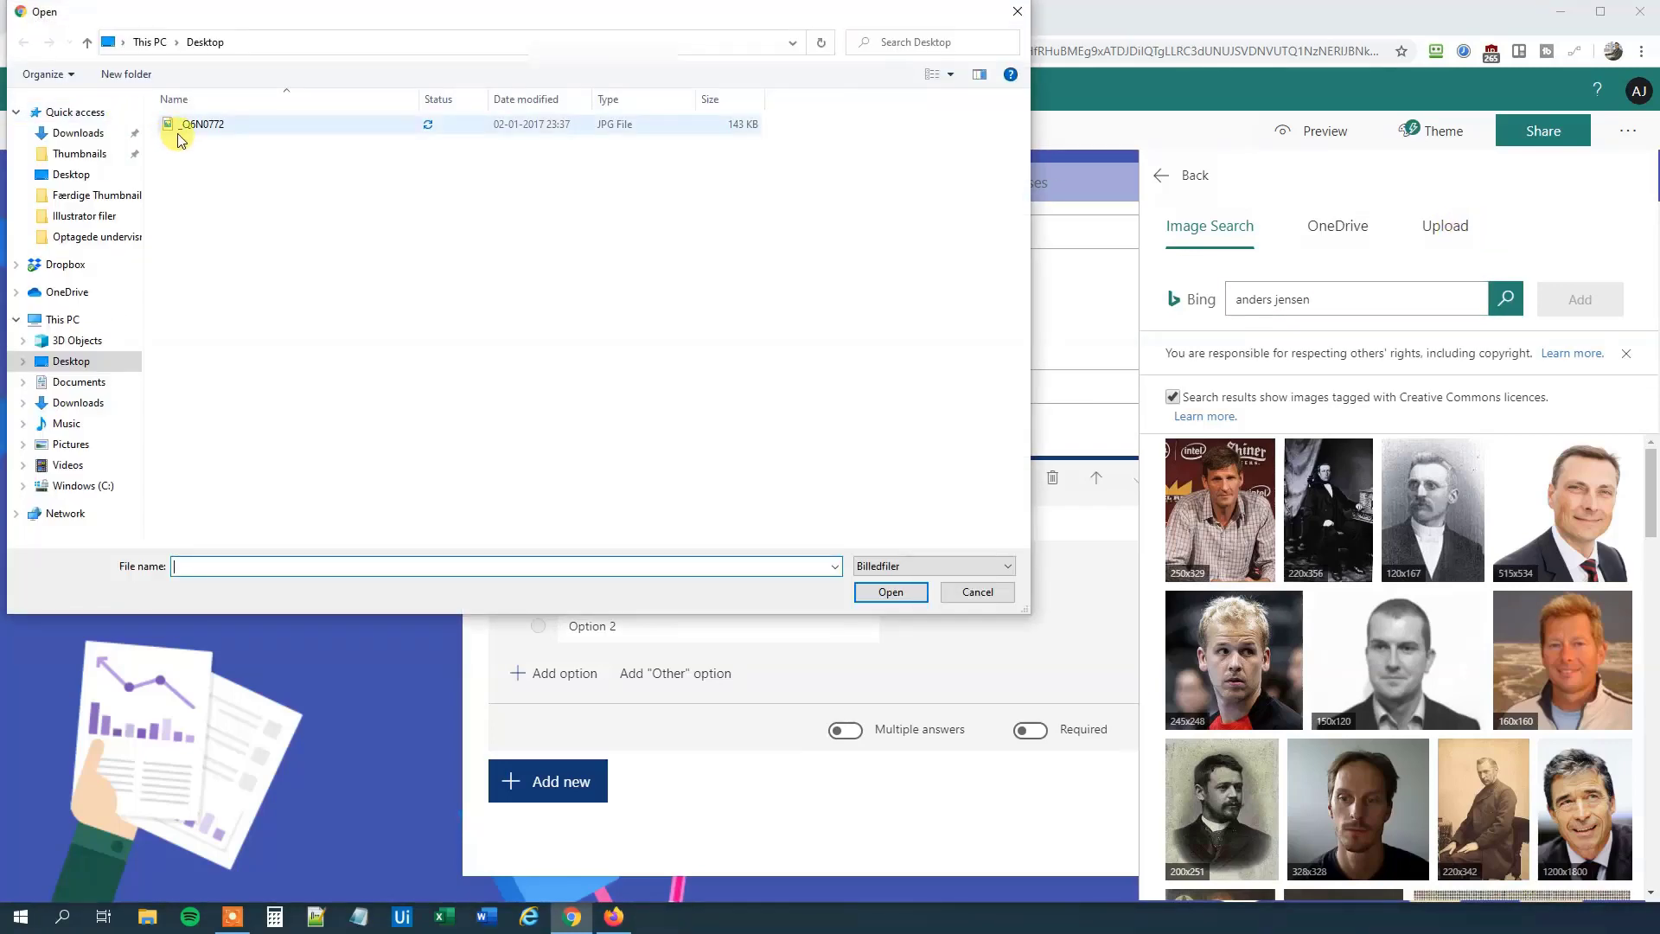
left_click(209, 130)
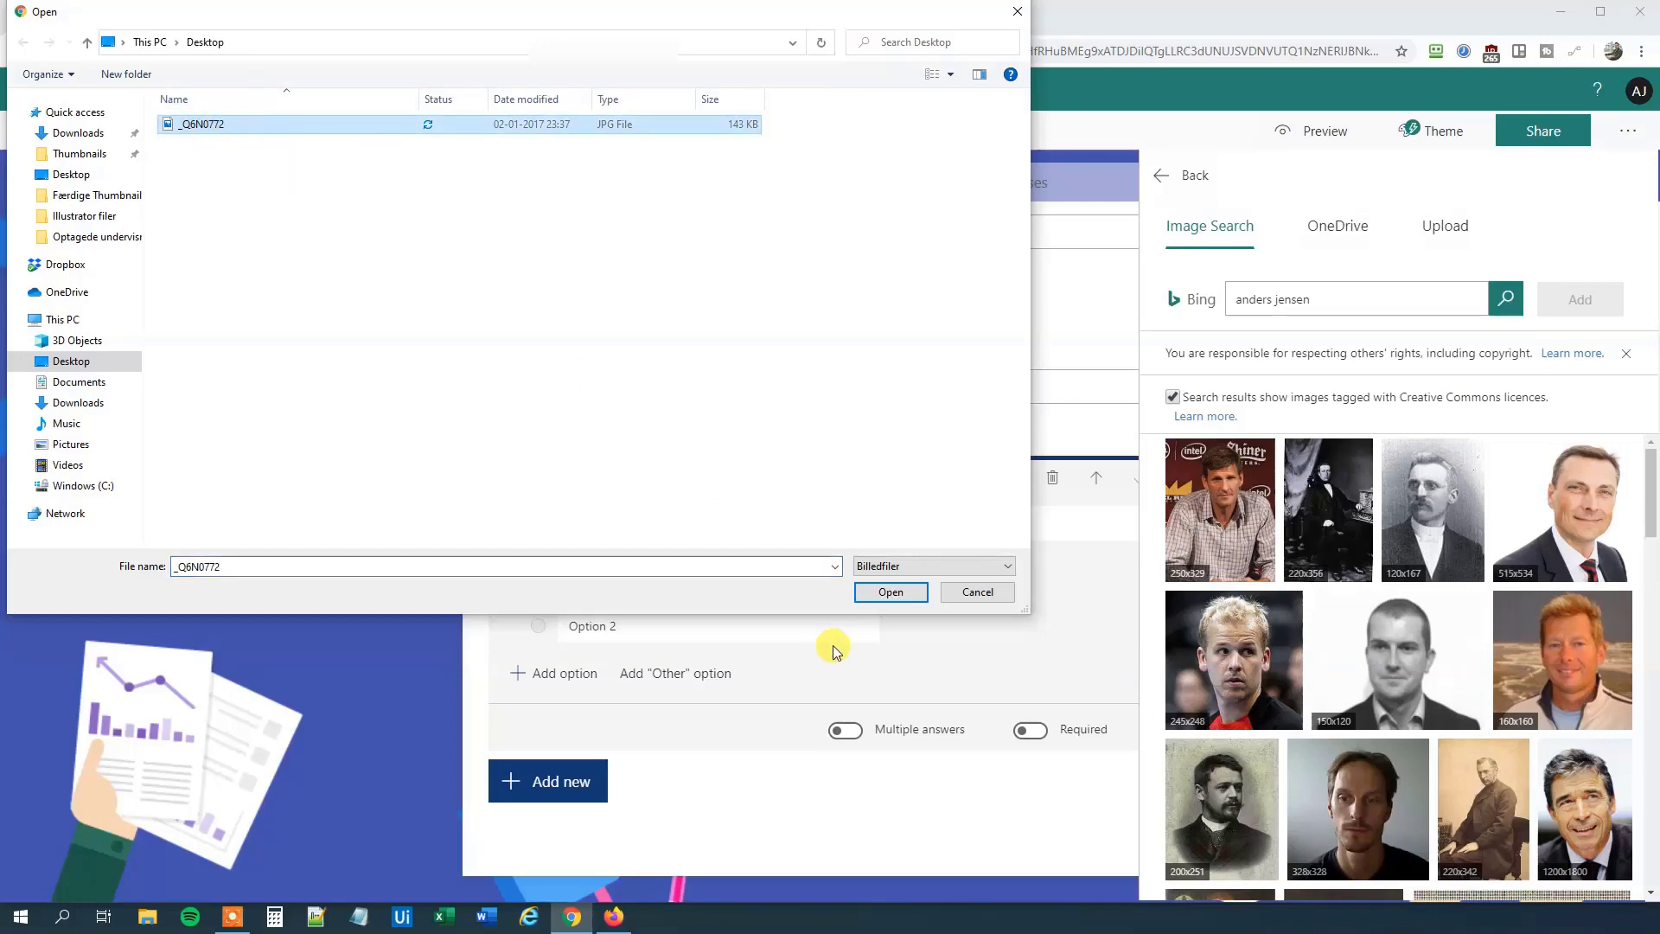
left_click(865, 596)
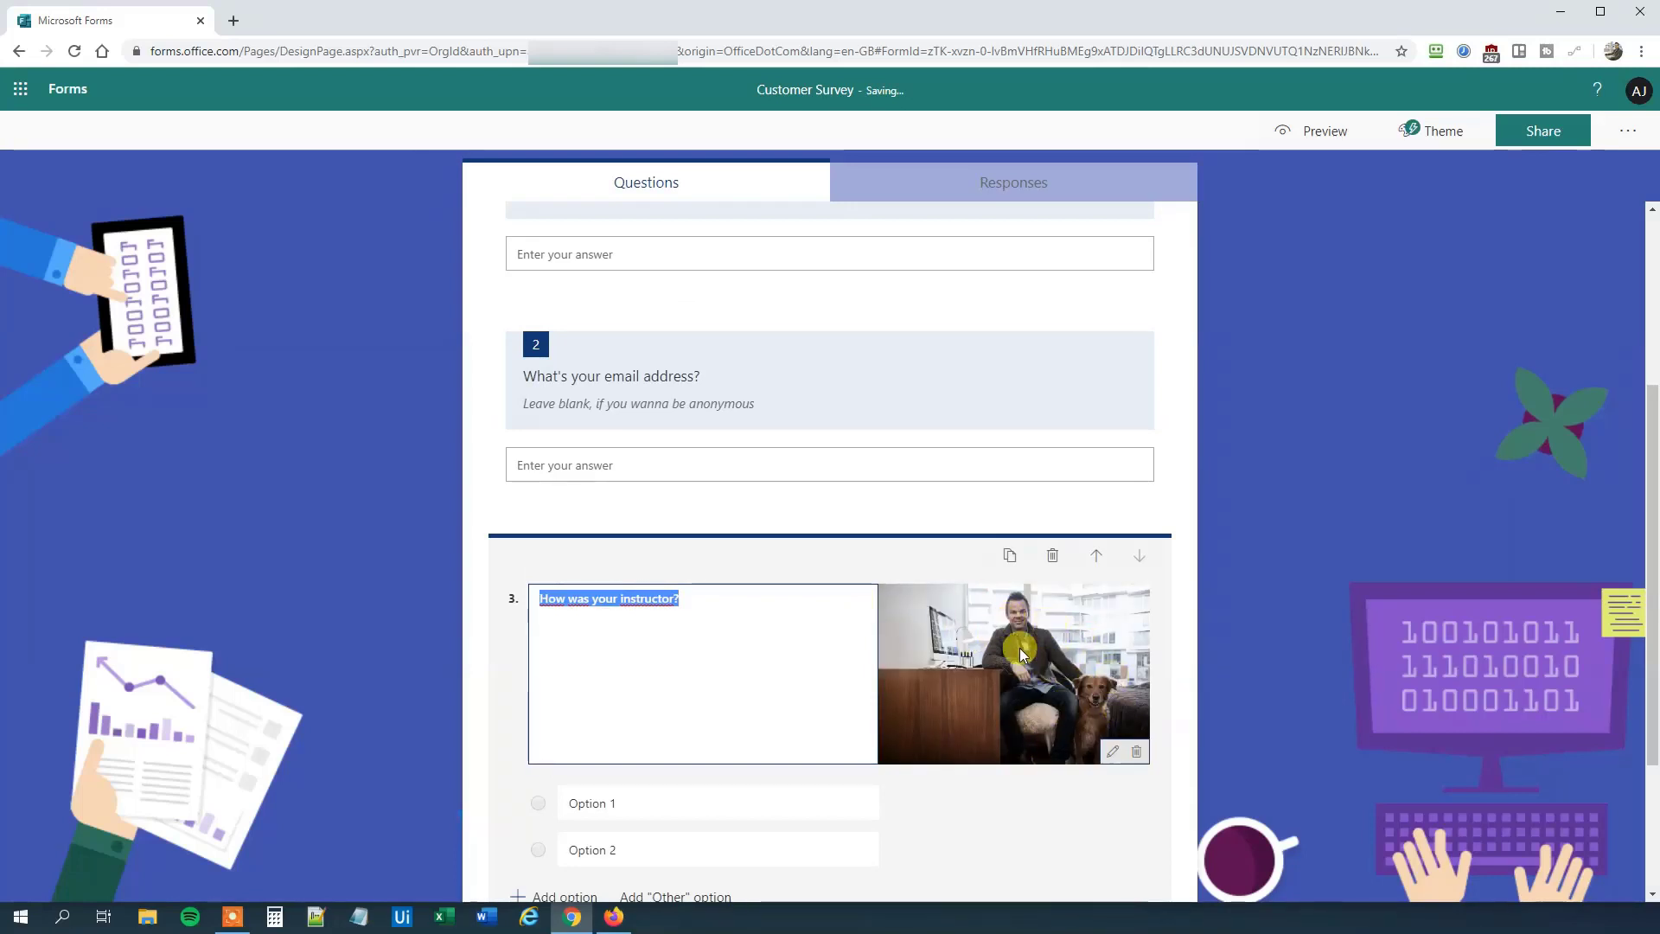
Rename the options to Great and Average and add a third option, Not good.
scroll(778, 675, "down", 2)
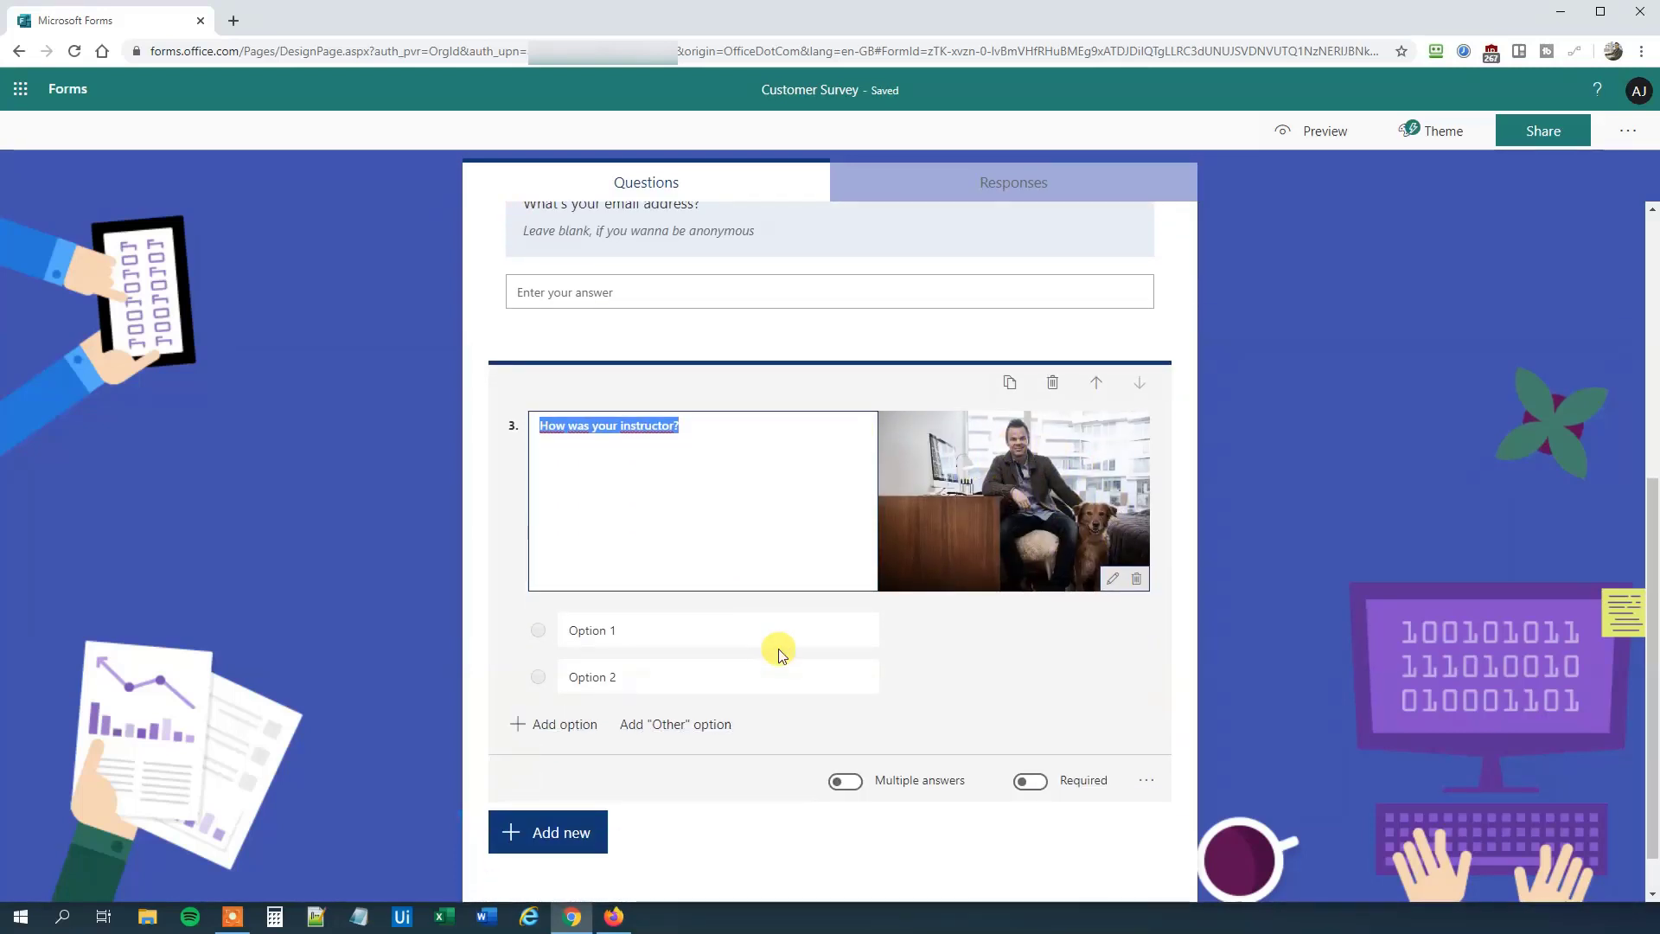
left_click(592, 630)
double_click(629, 629)
left_click(631, 627)
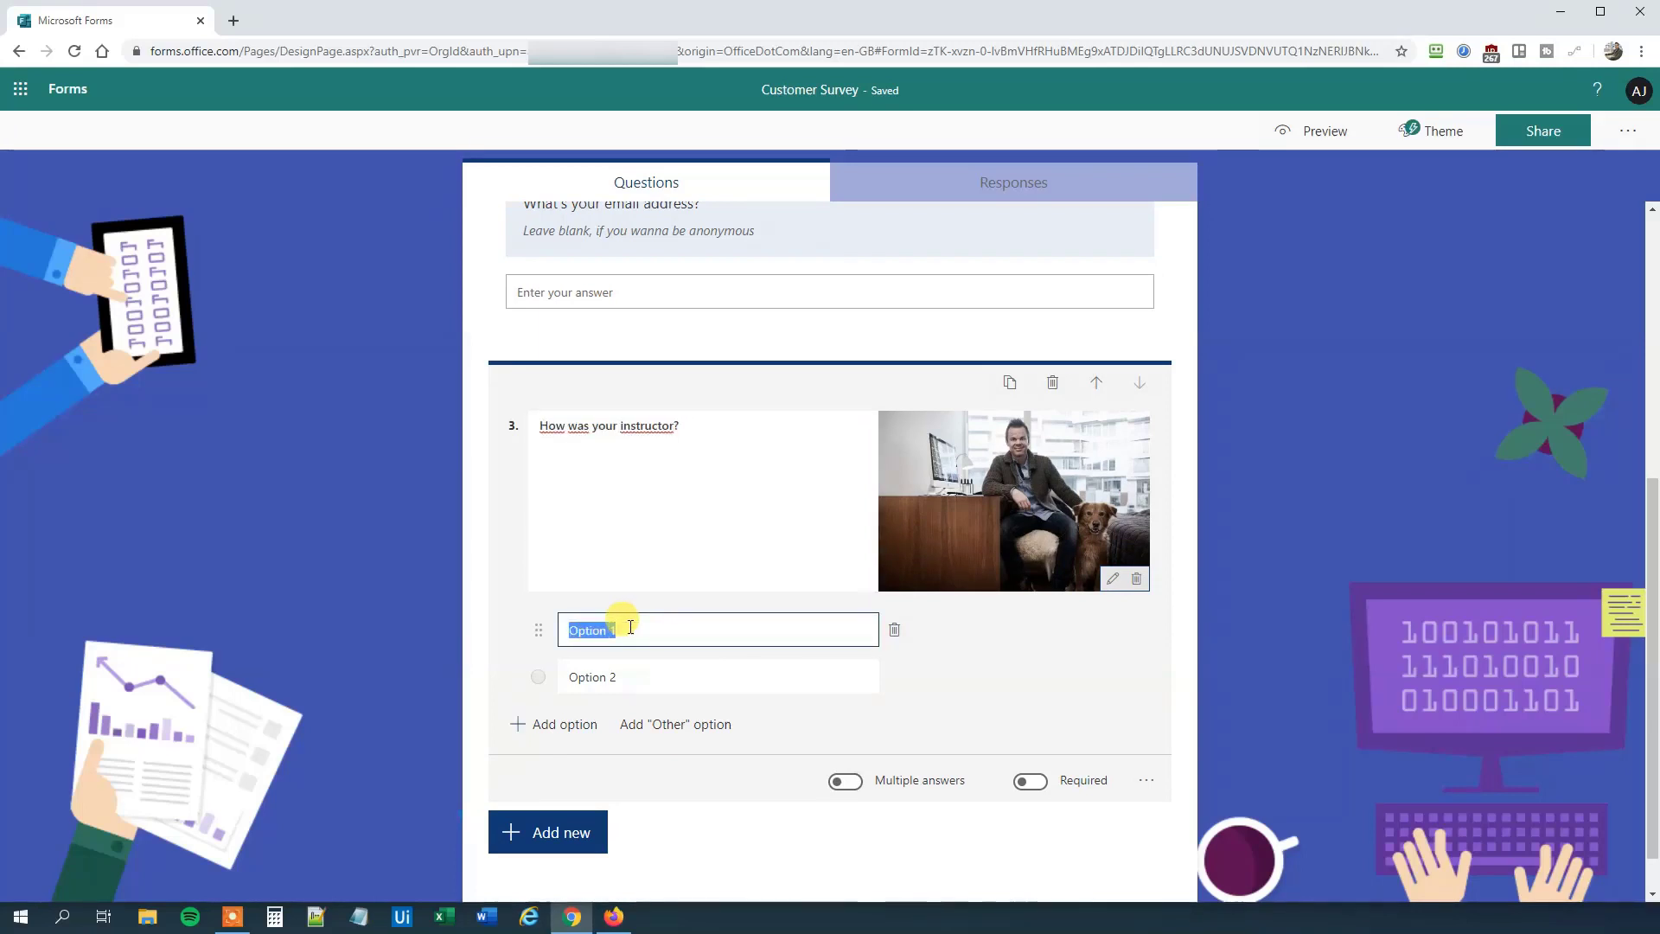
type("Great")
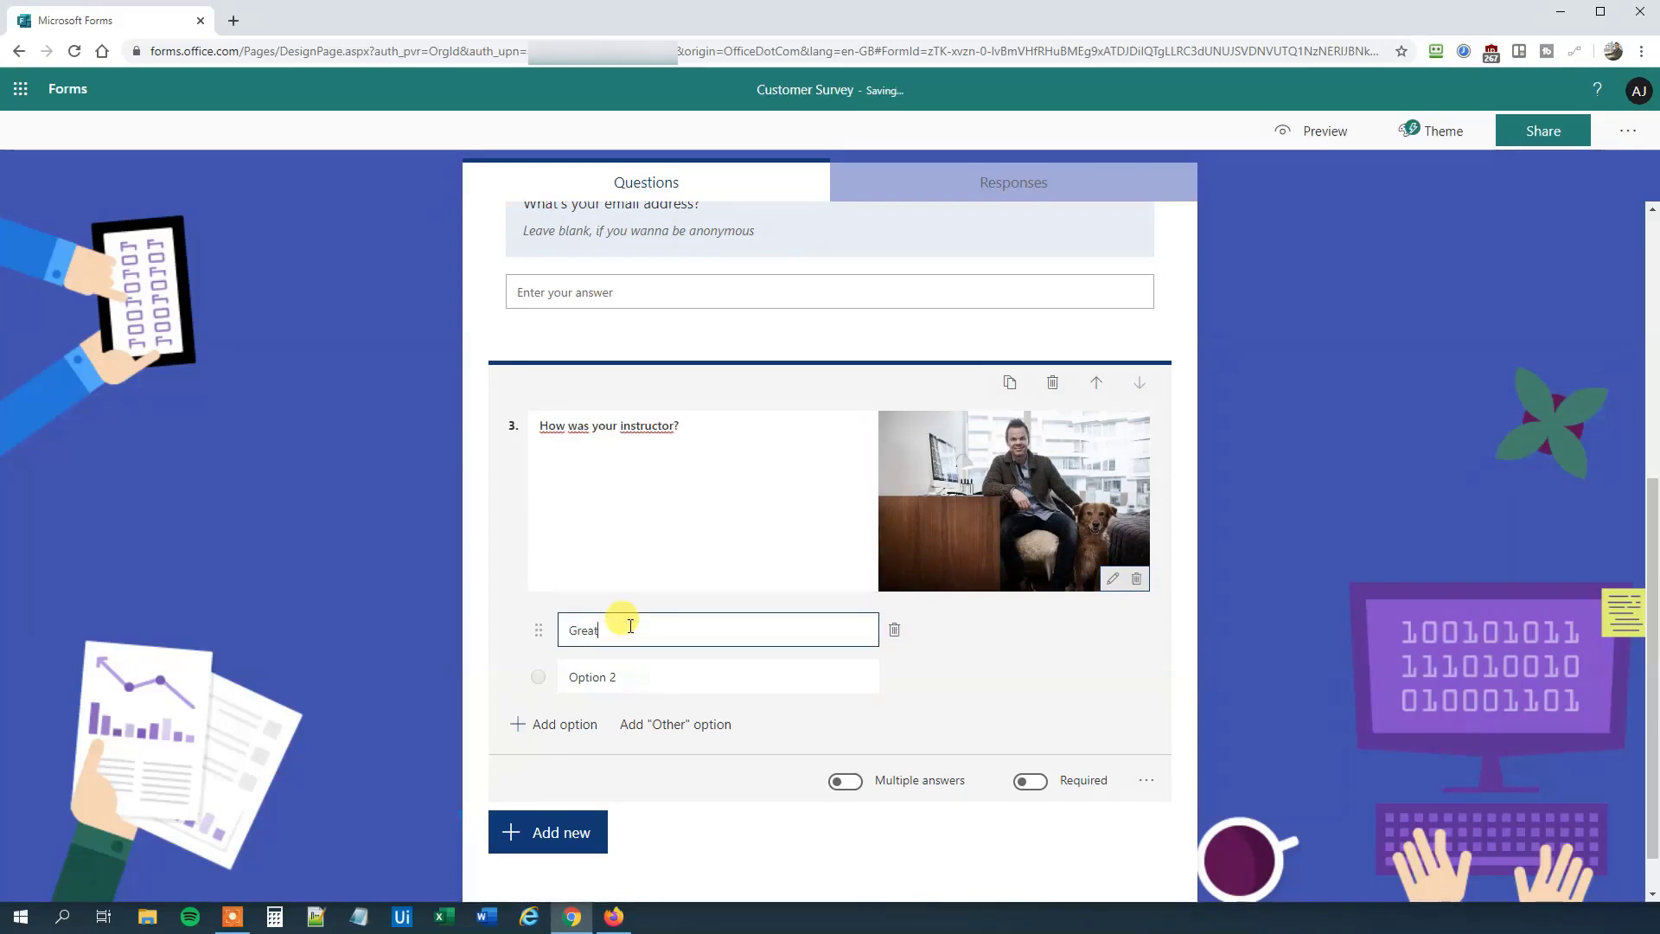
double_click(640, 675)
left_click(651, 673)
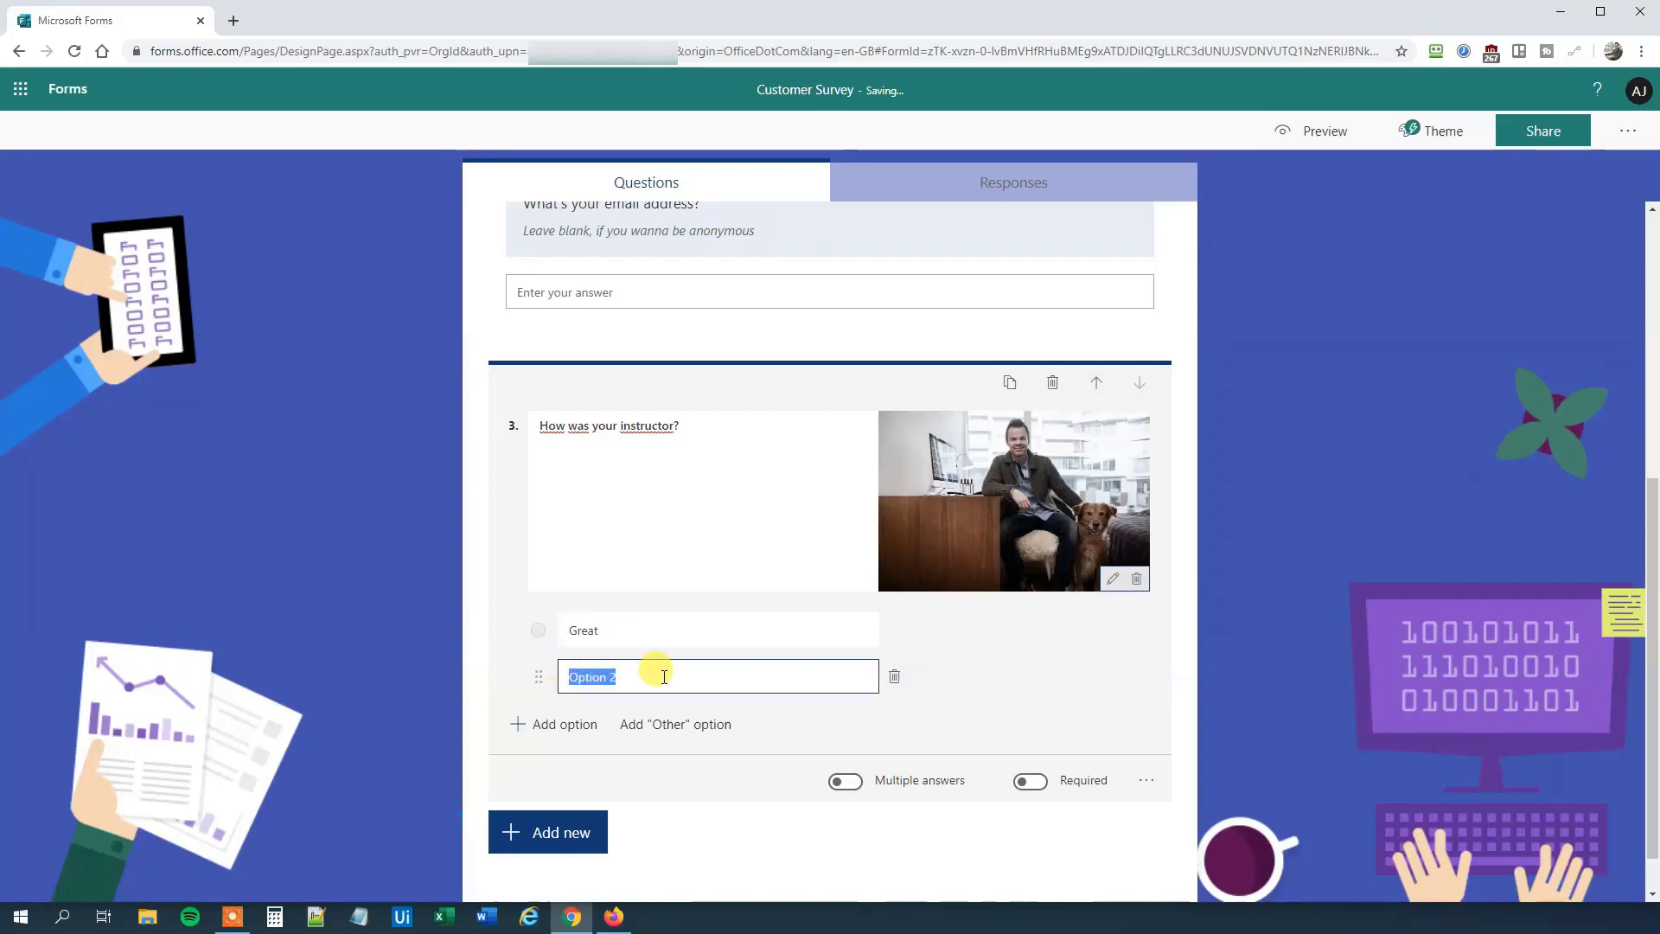
type("av")
key("BackSpace")
key("BackSpace")
type("Avera")
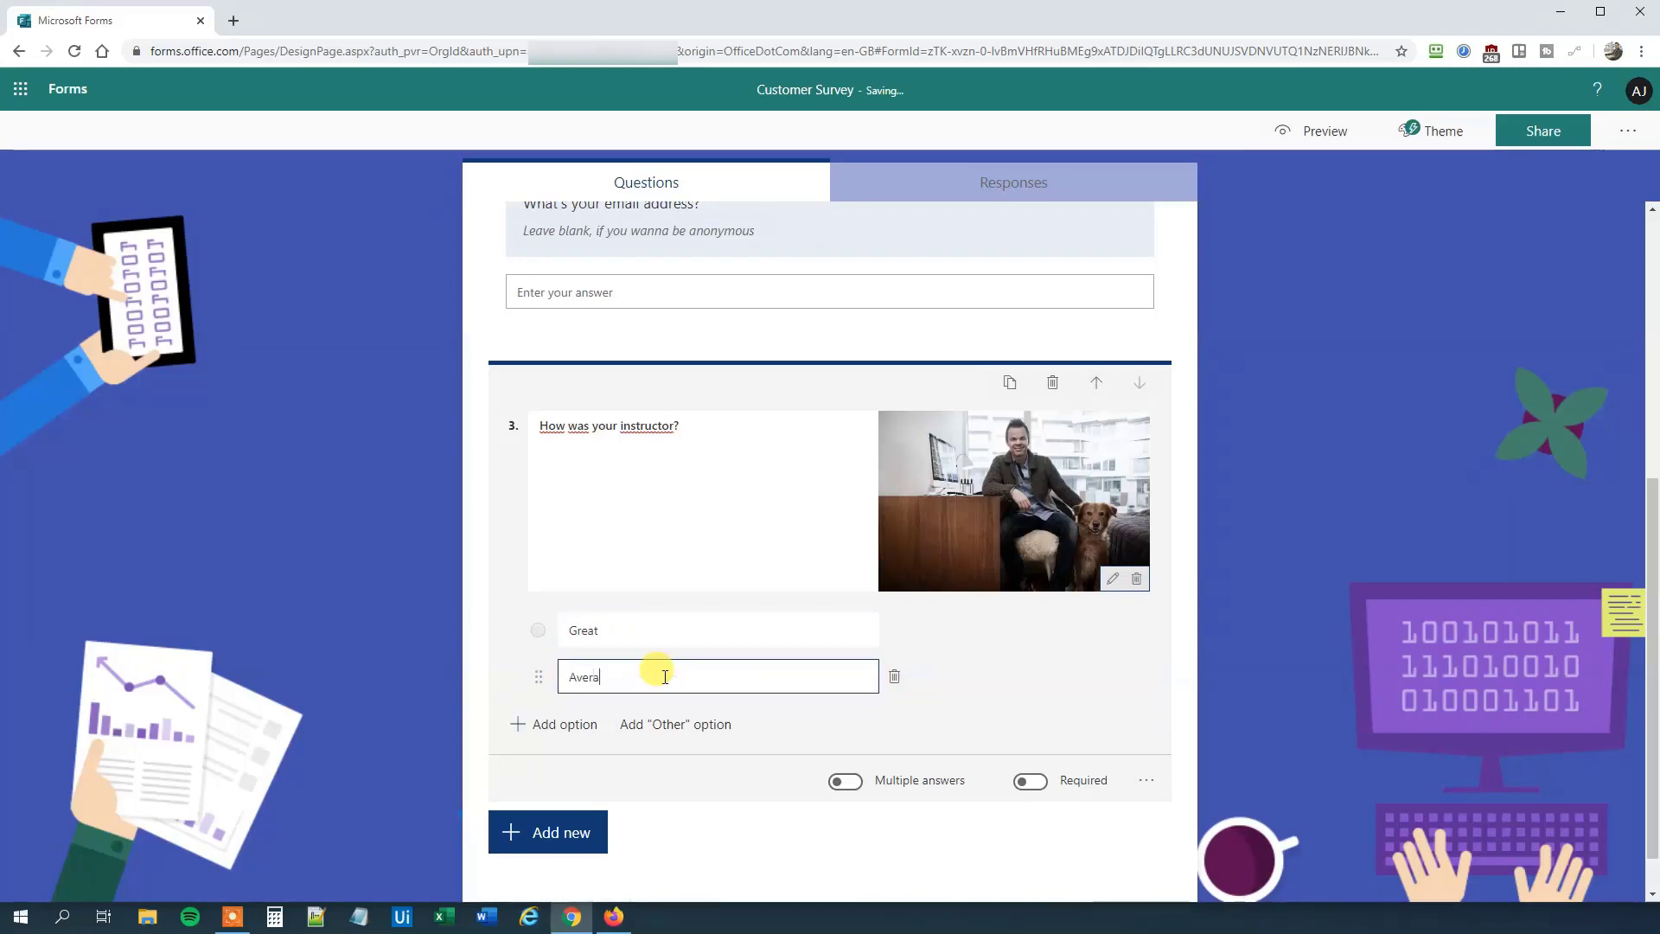
type("ge")
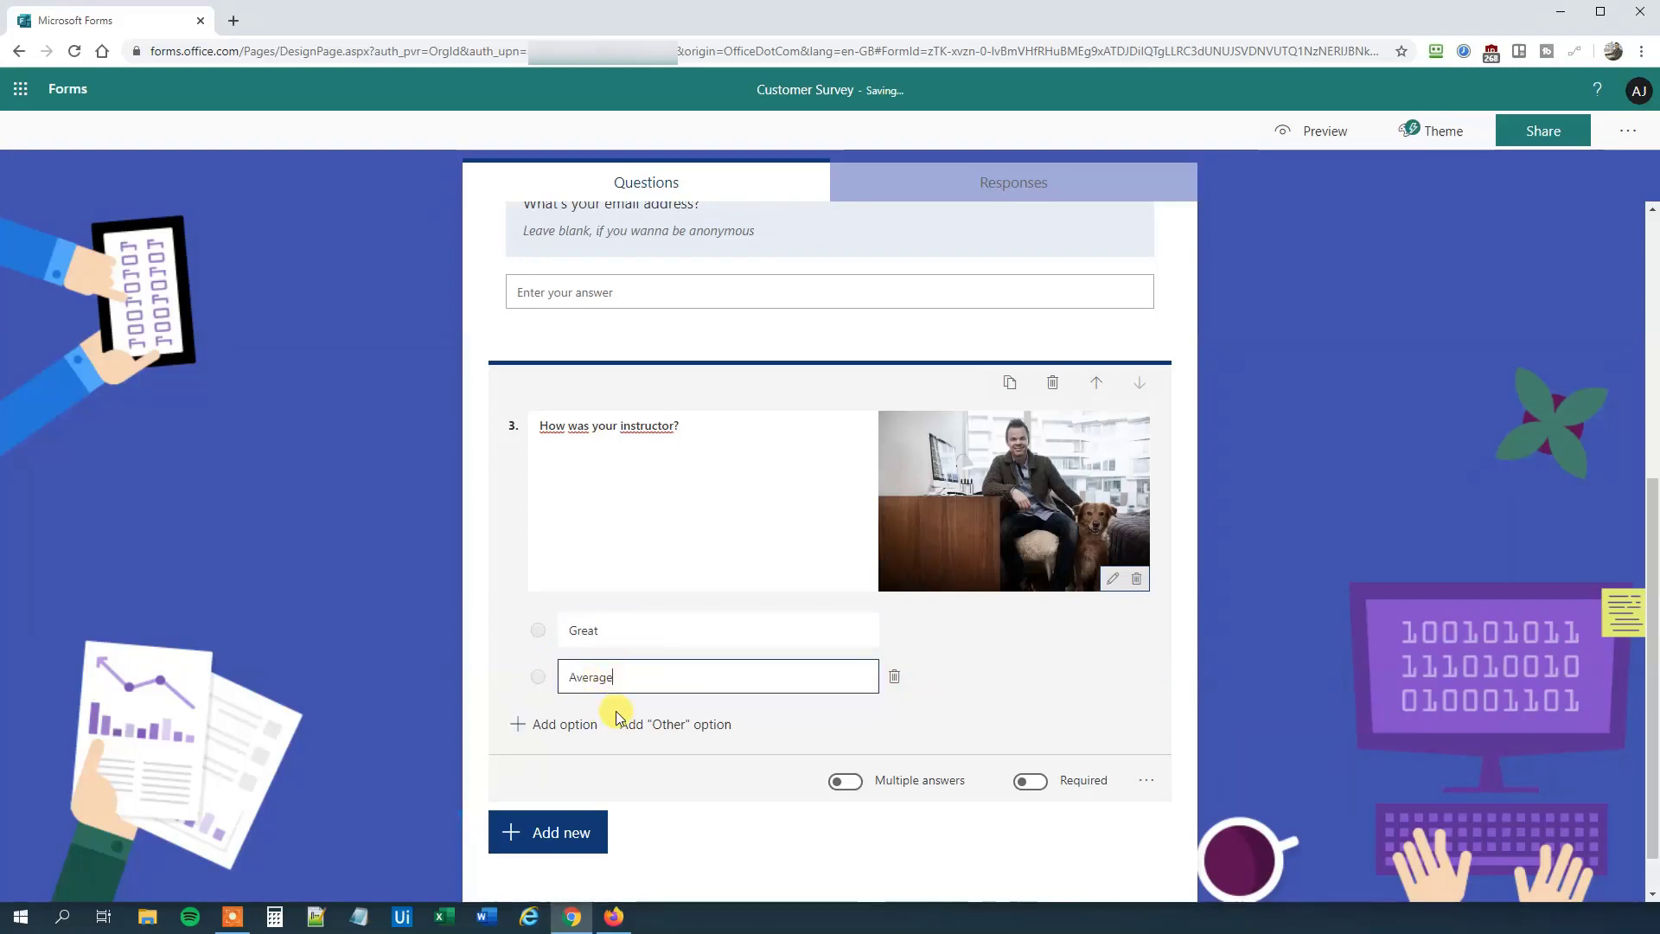
left_click(546, 732)
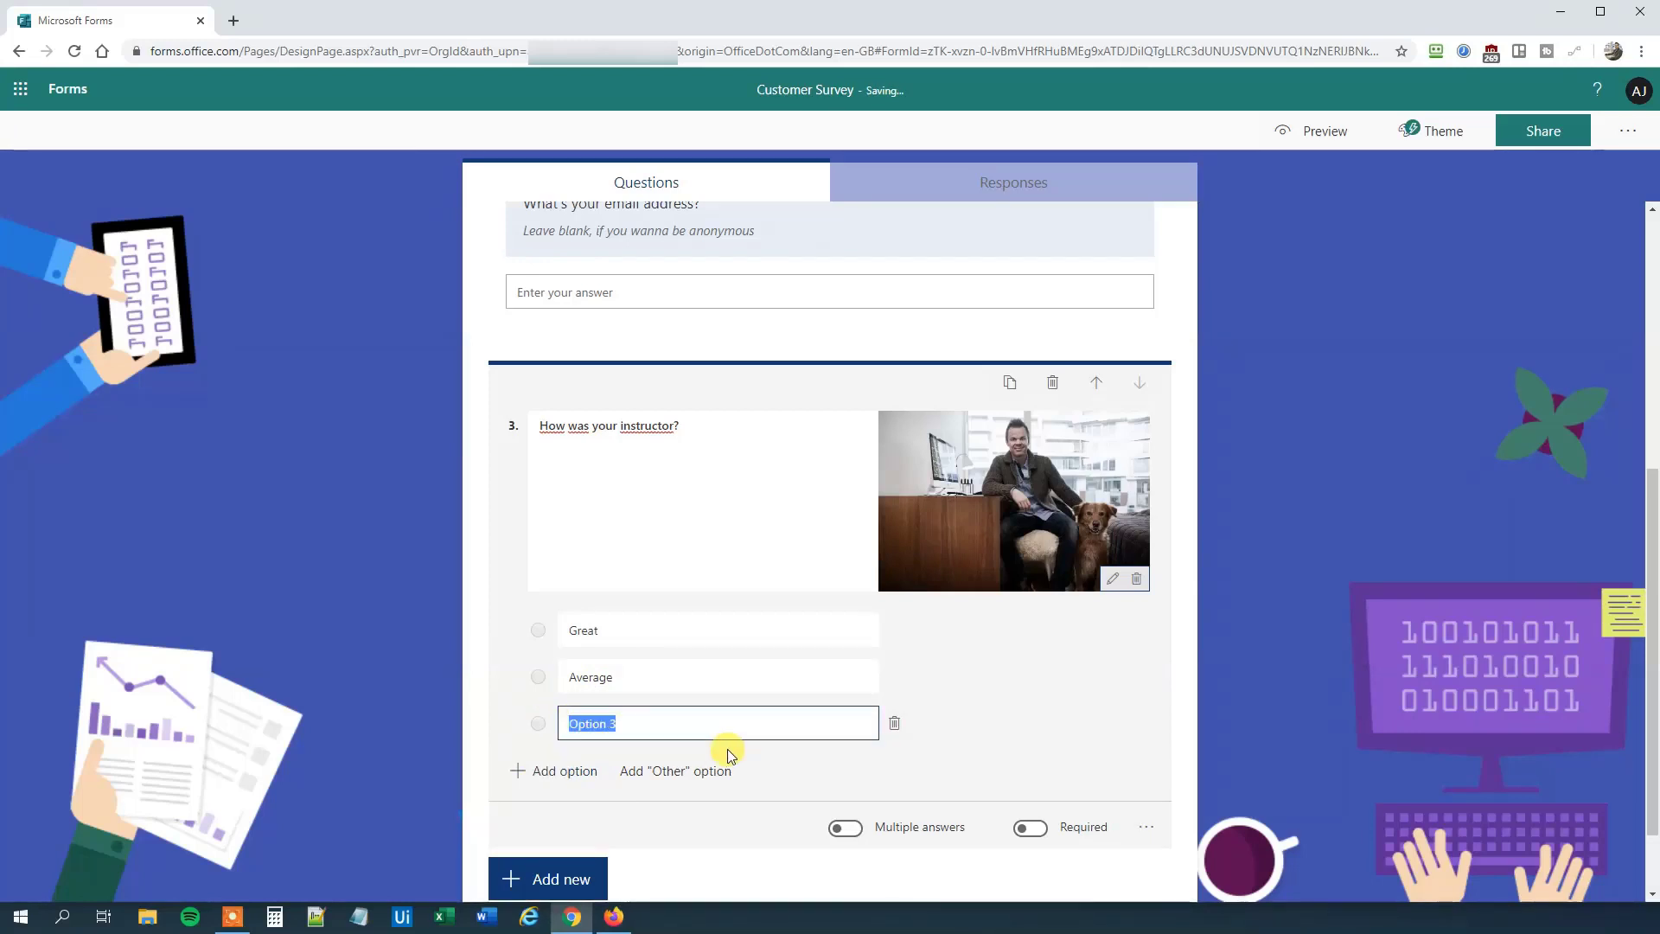
type("Not good")
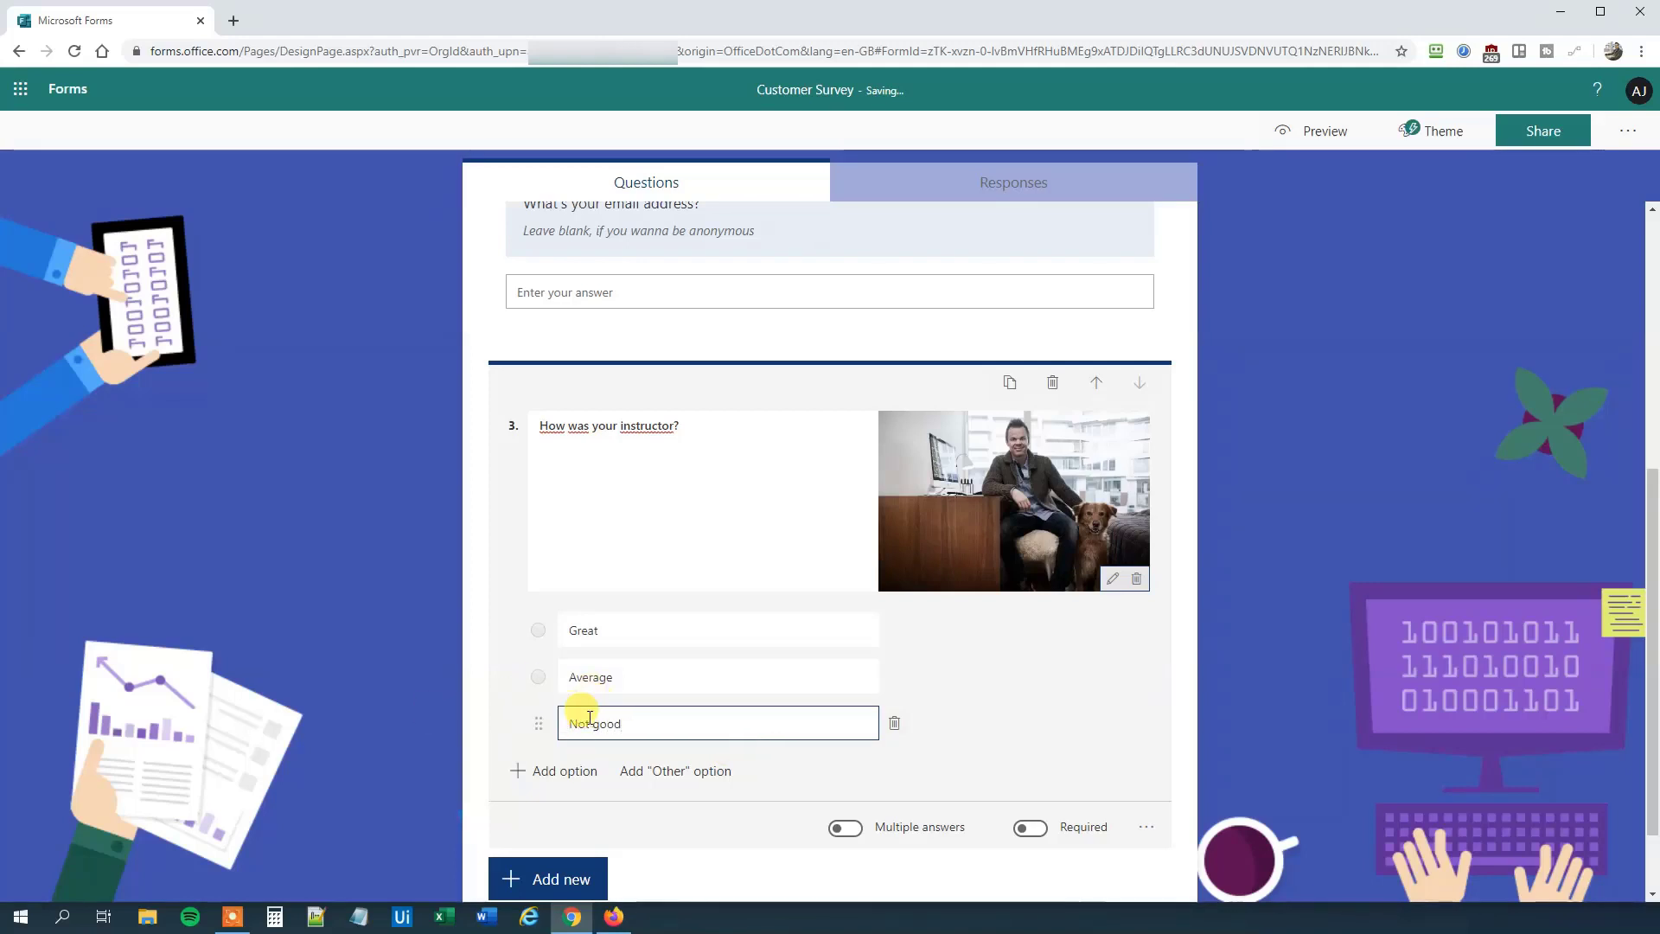
Add a rating question with 5 levels and the Star symbol.
left_click(491, 813)
scroll(491, 813, "down", 1)
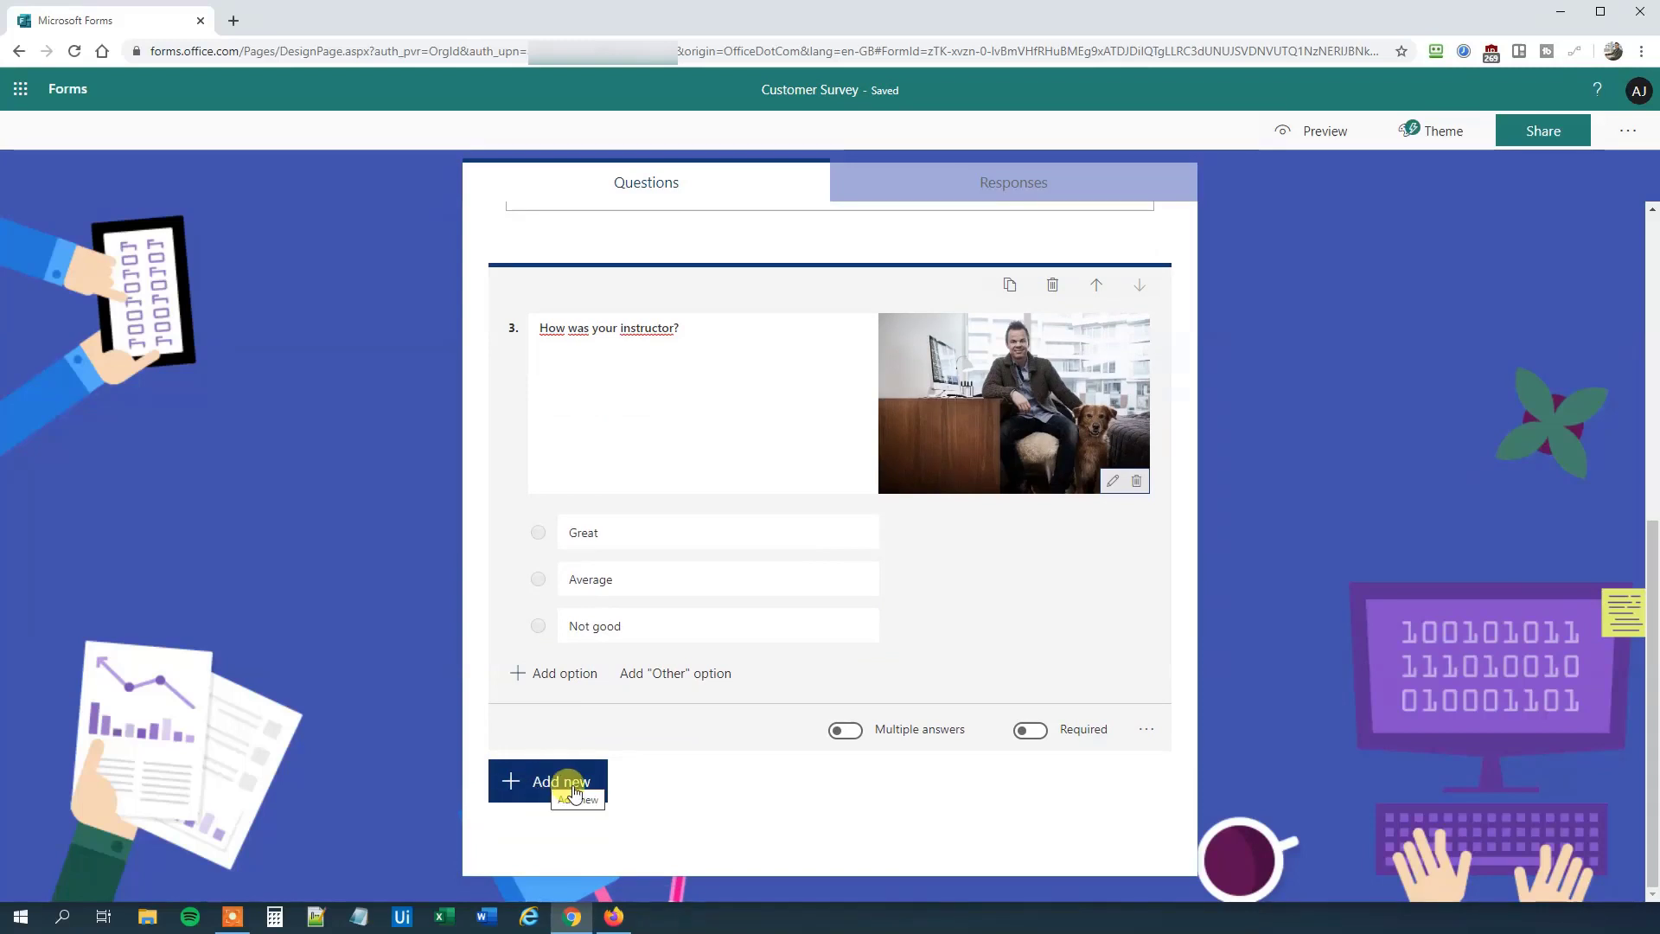
left_click(578, 794)
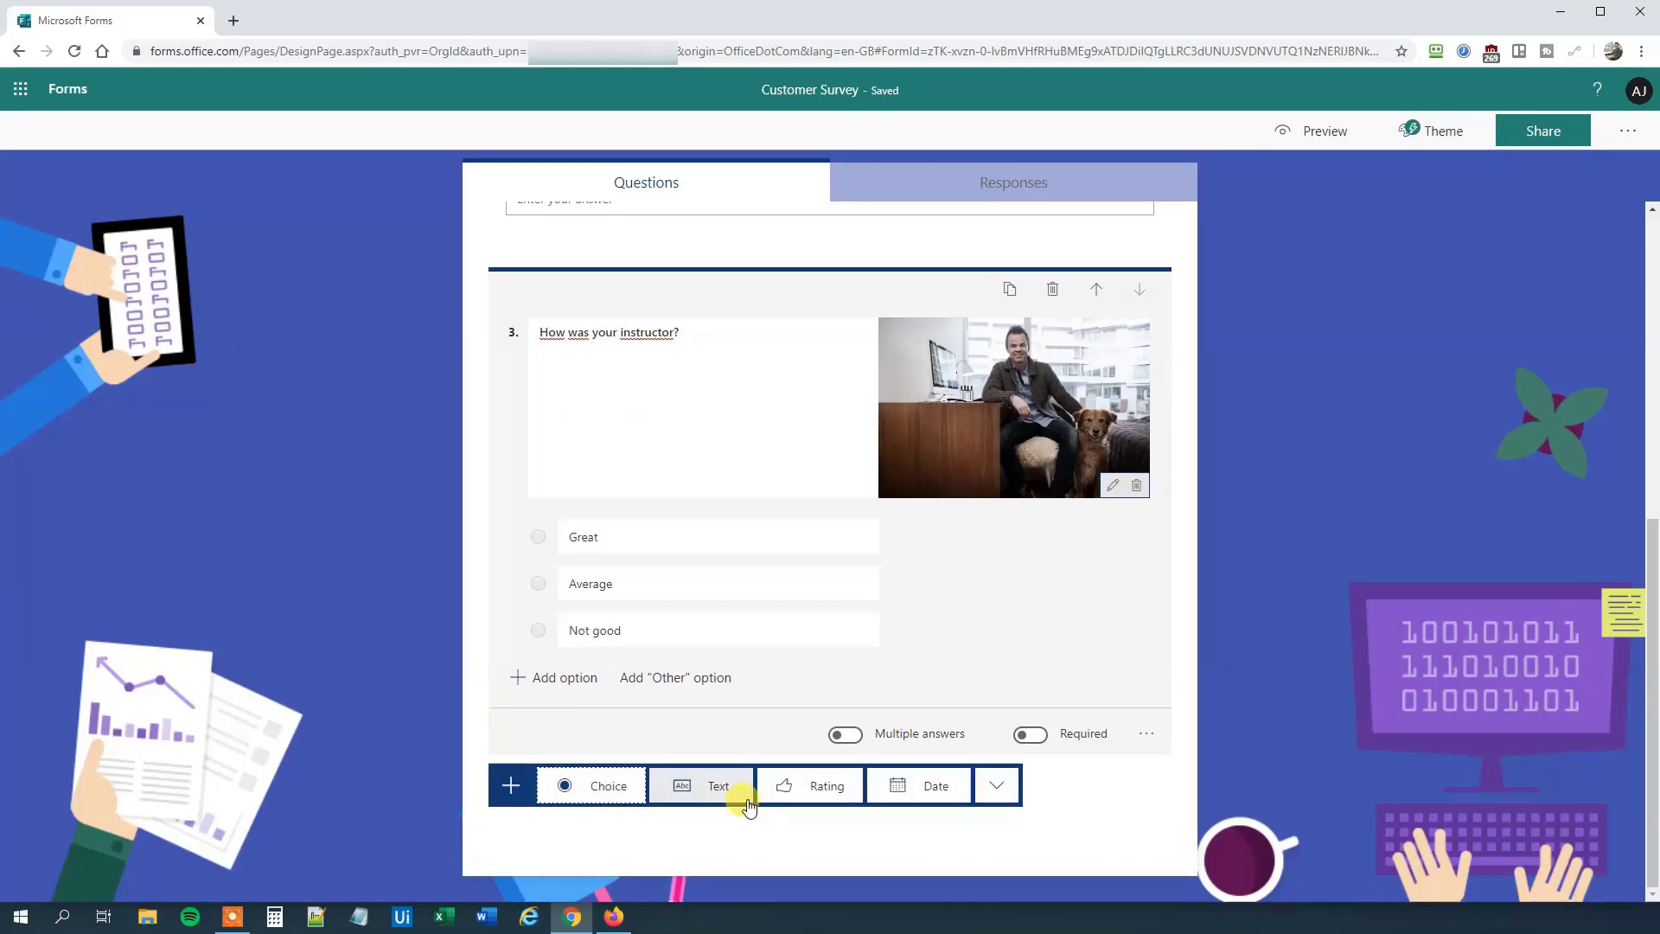
left_click(799, 794)
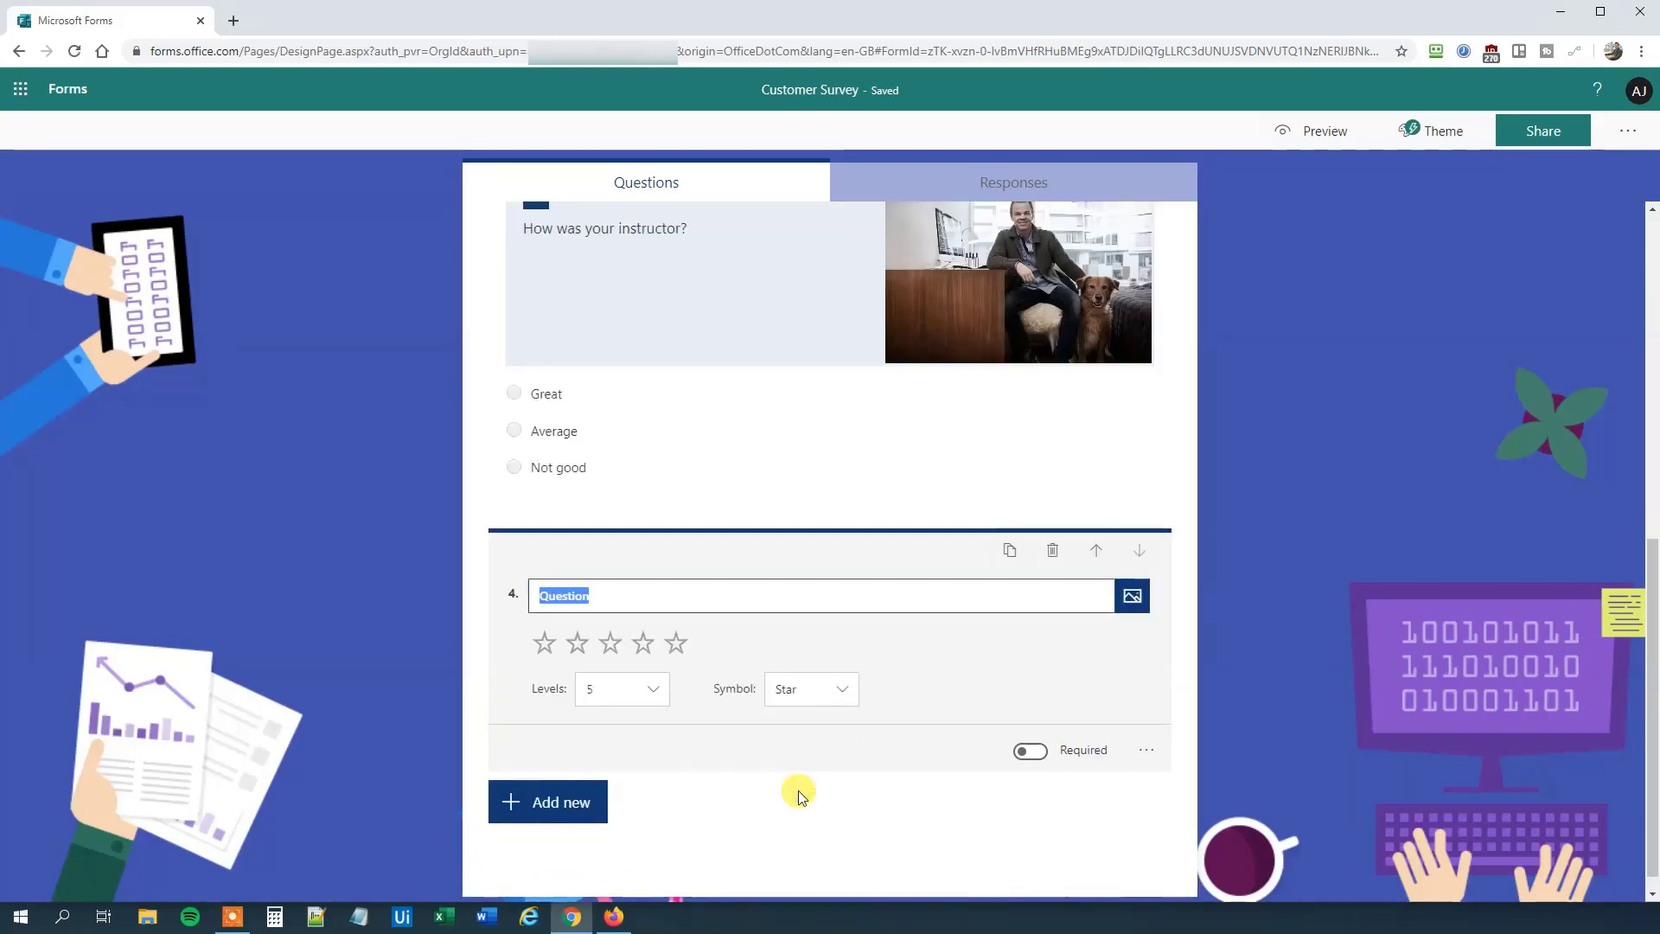
left_click(615, 693)
left_click(612, 688)
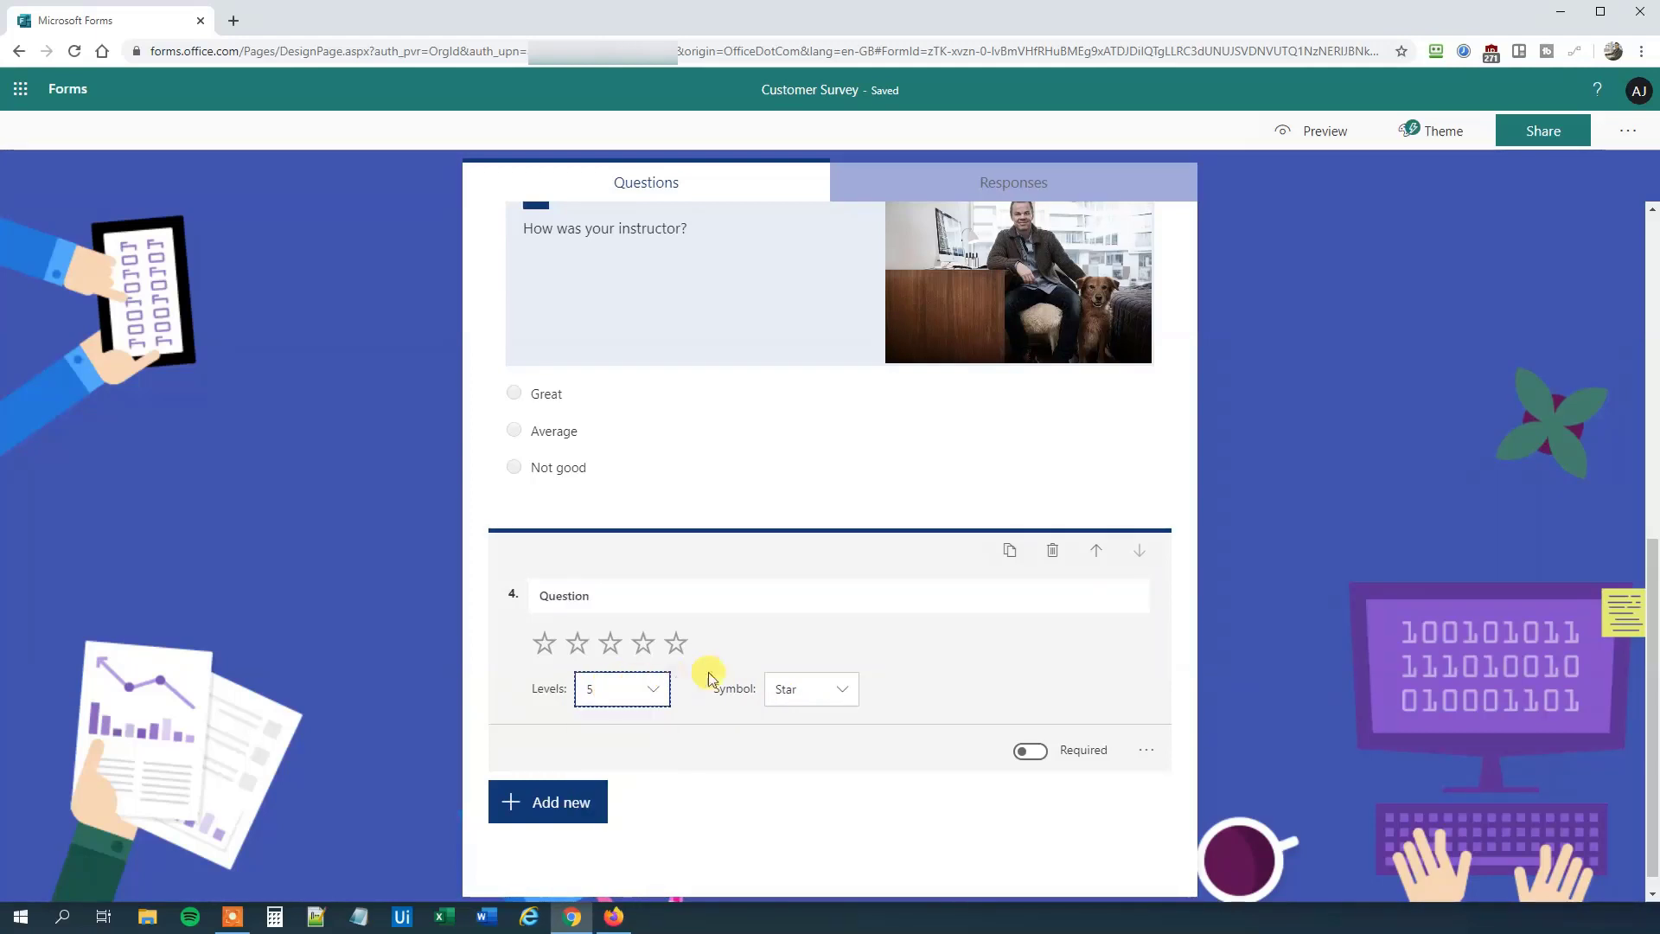
left_click(789, 689)
left_click(789, 727)
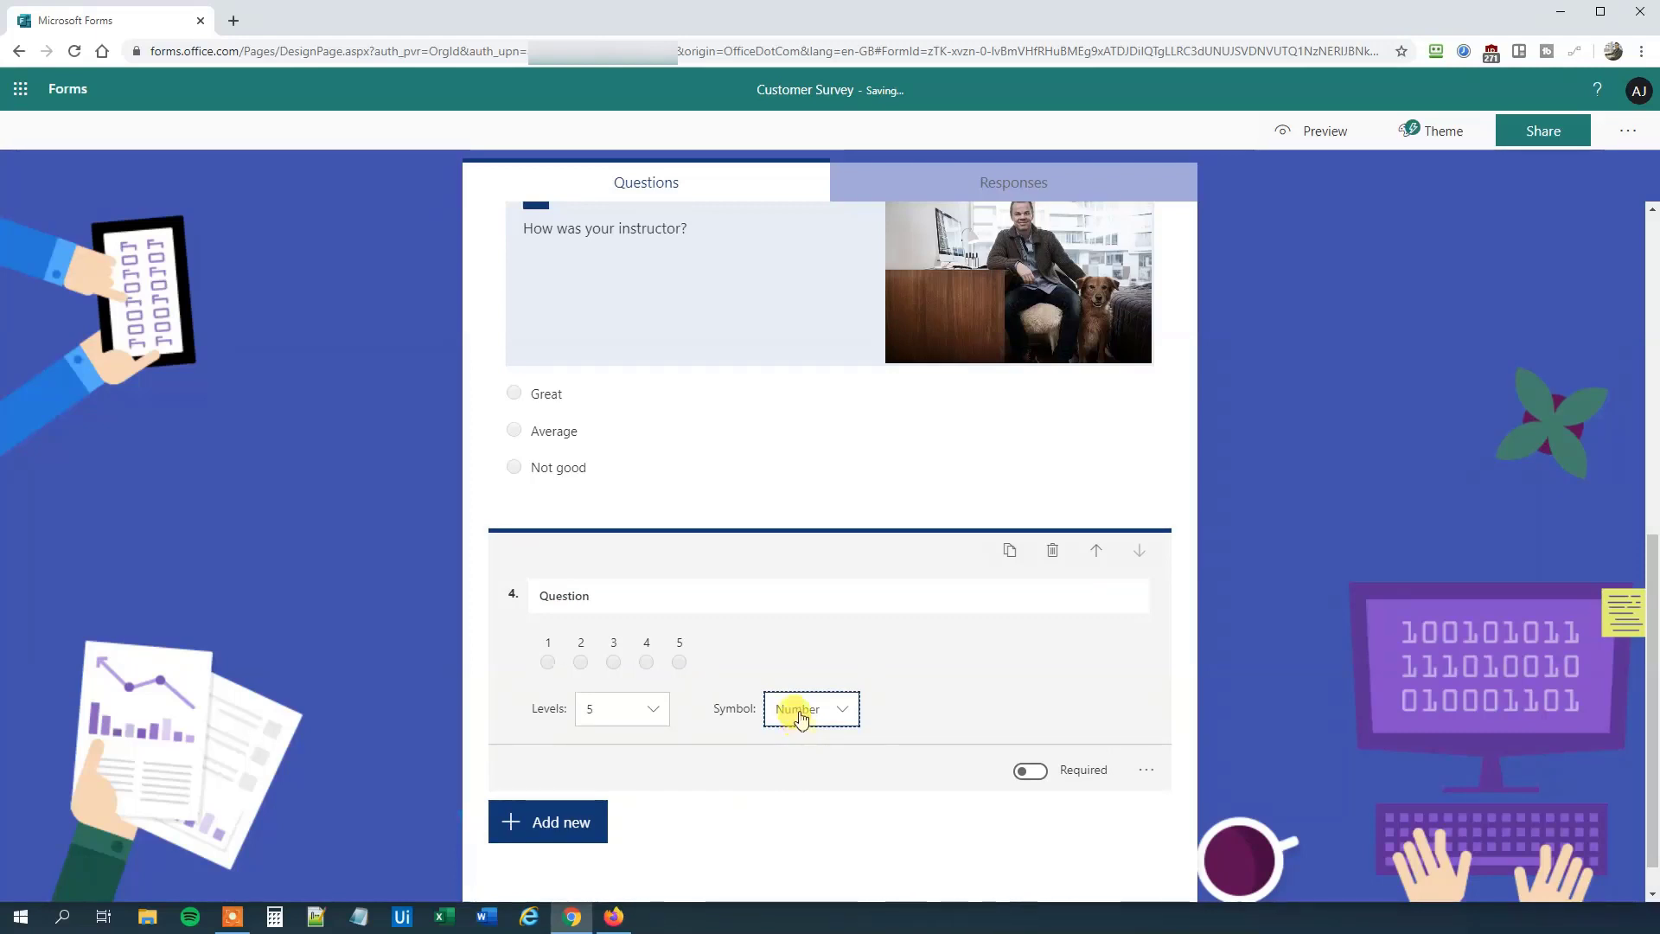
left_click(800, 716)
left_click(799, 773)
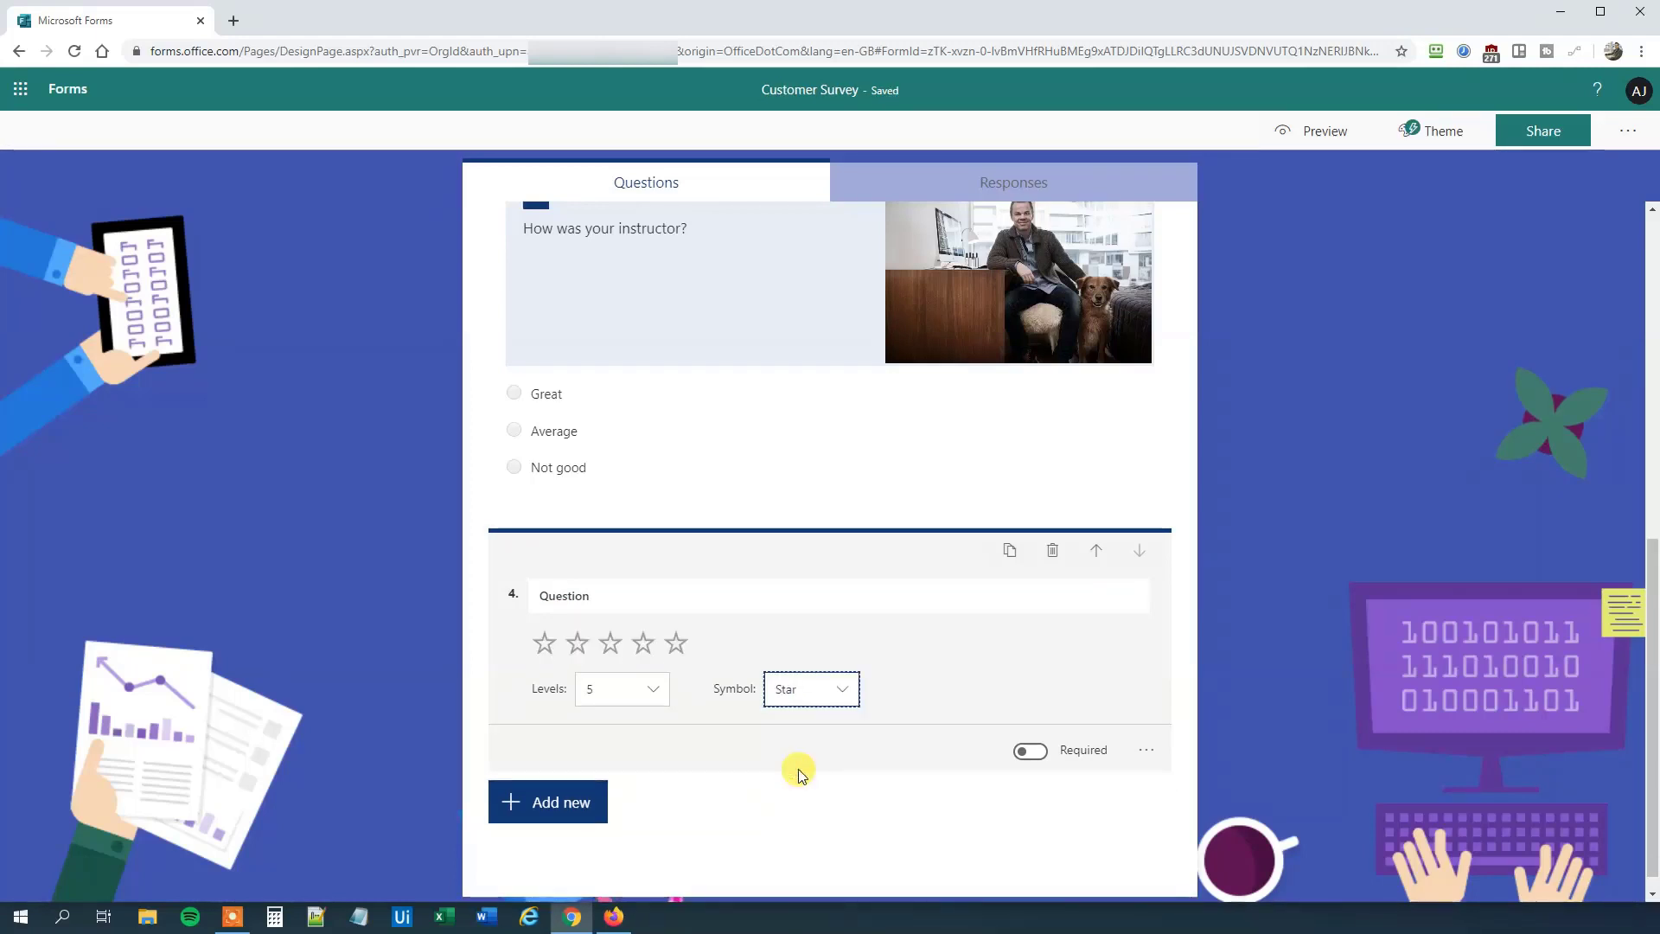
Title the rating question 'How was your overall impression of the course?'.
left_click(605, 596)
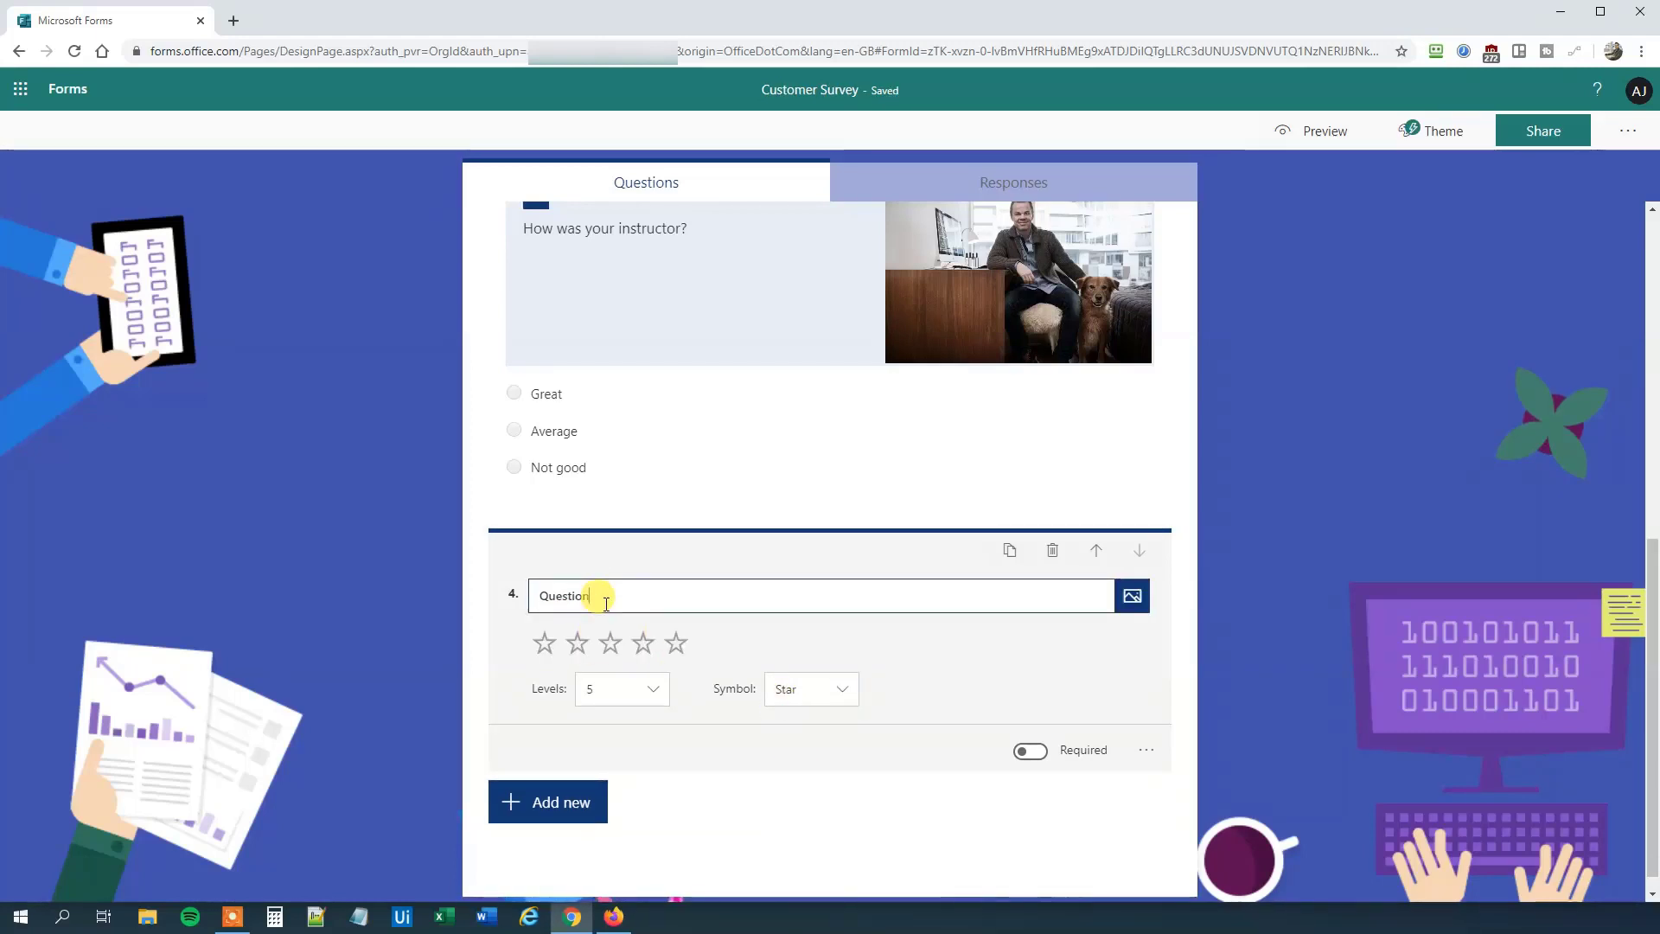
double_click(606, 604)
type("How w")
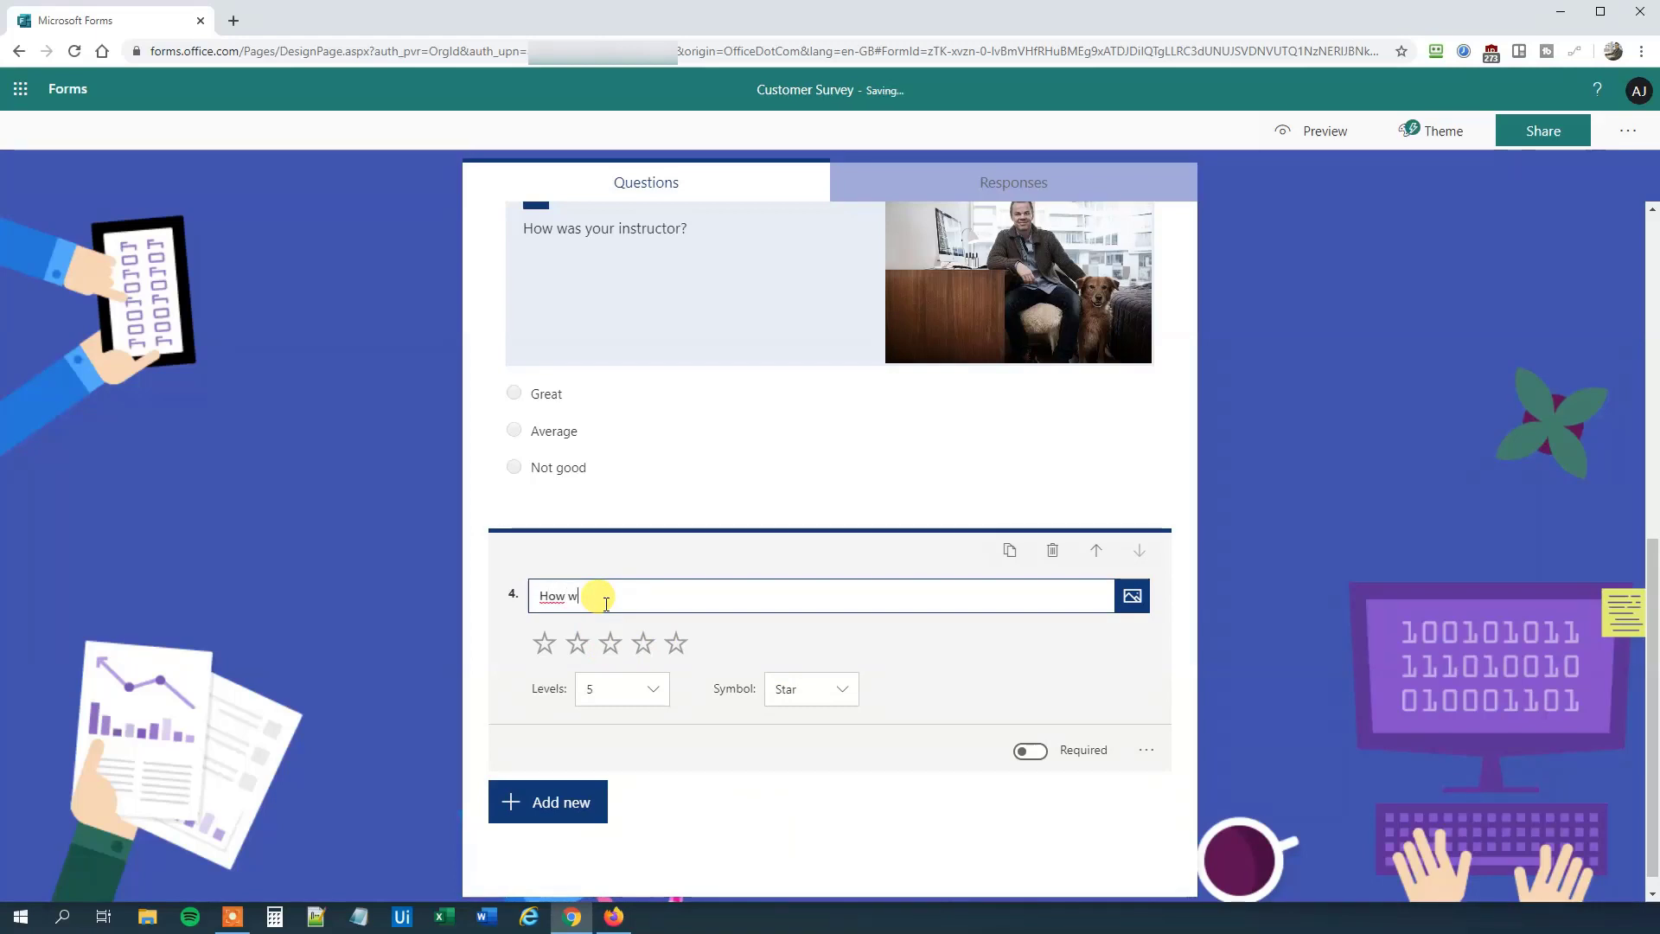
type("as your overal")
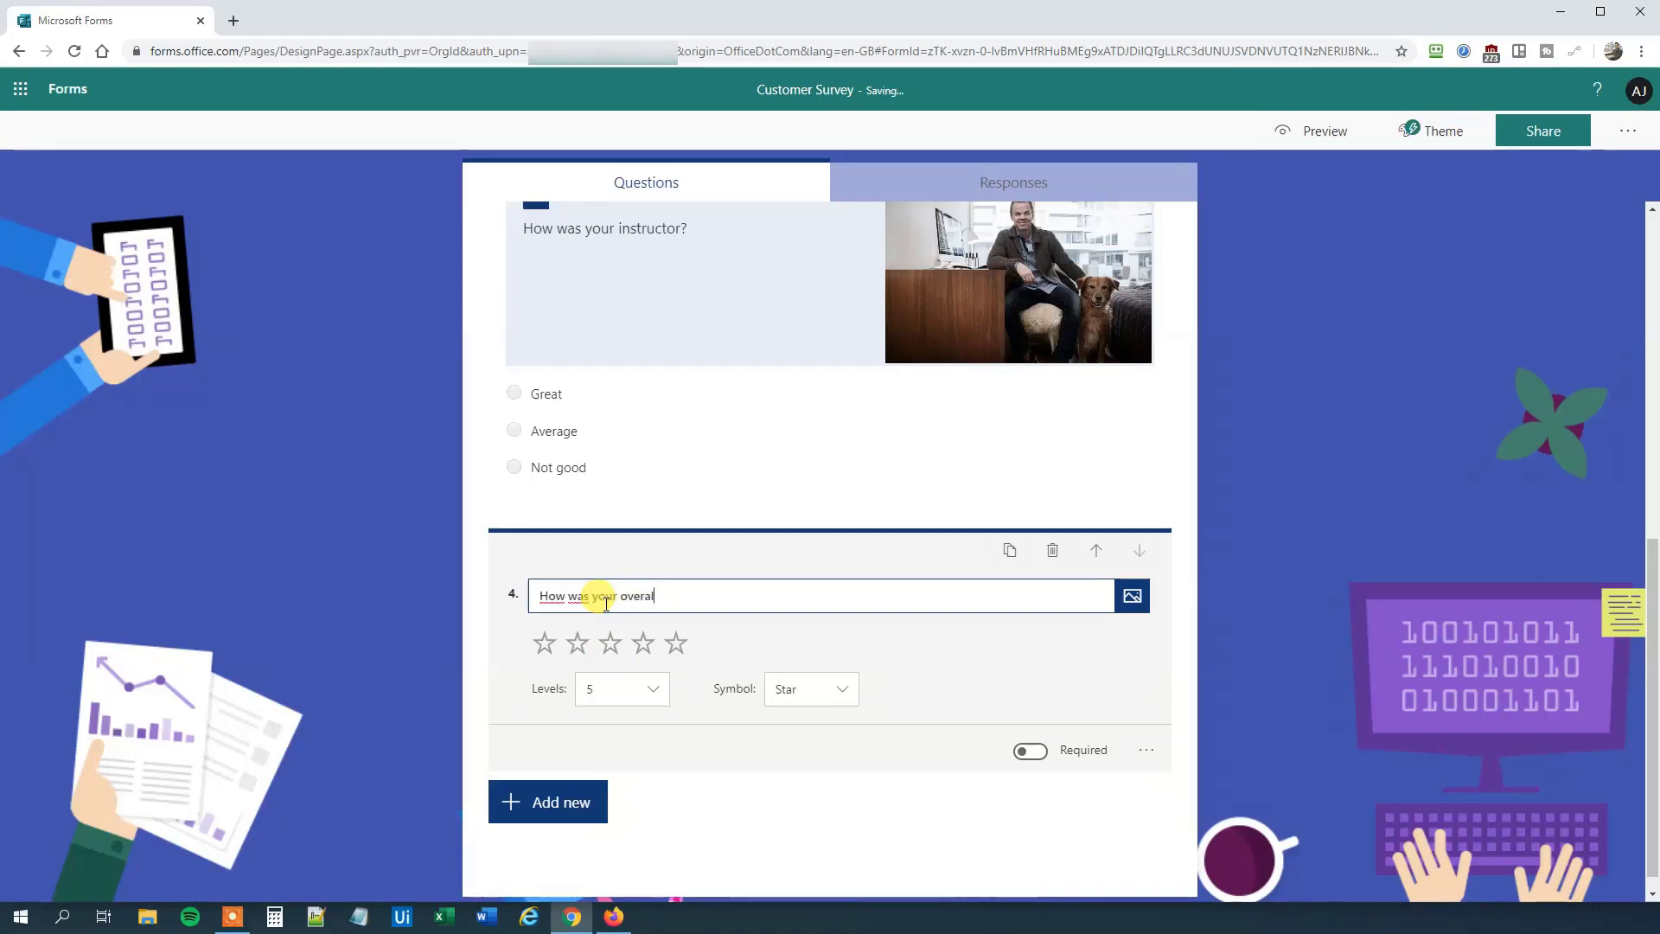
type("l impression of ")
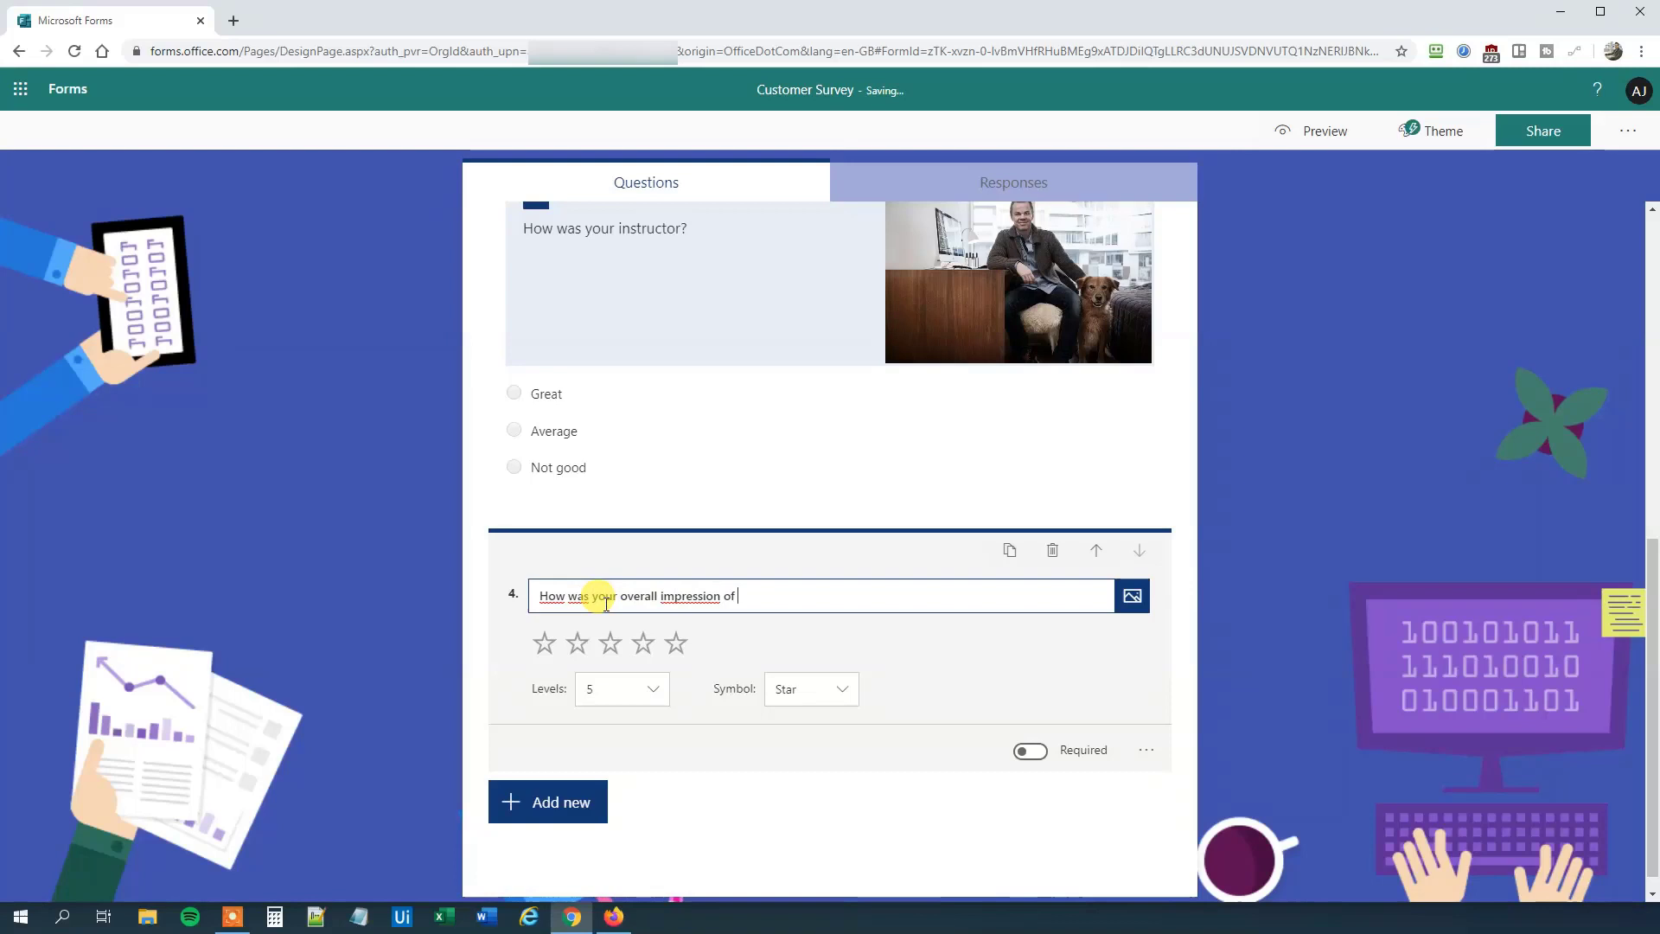
type("the coru")
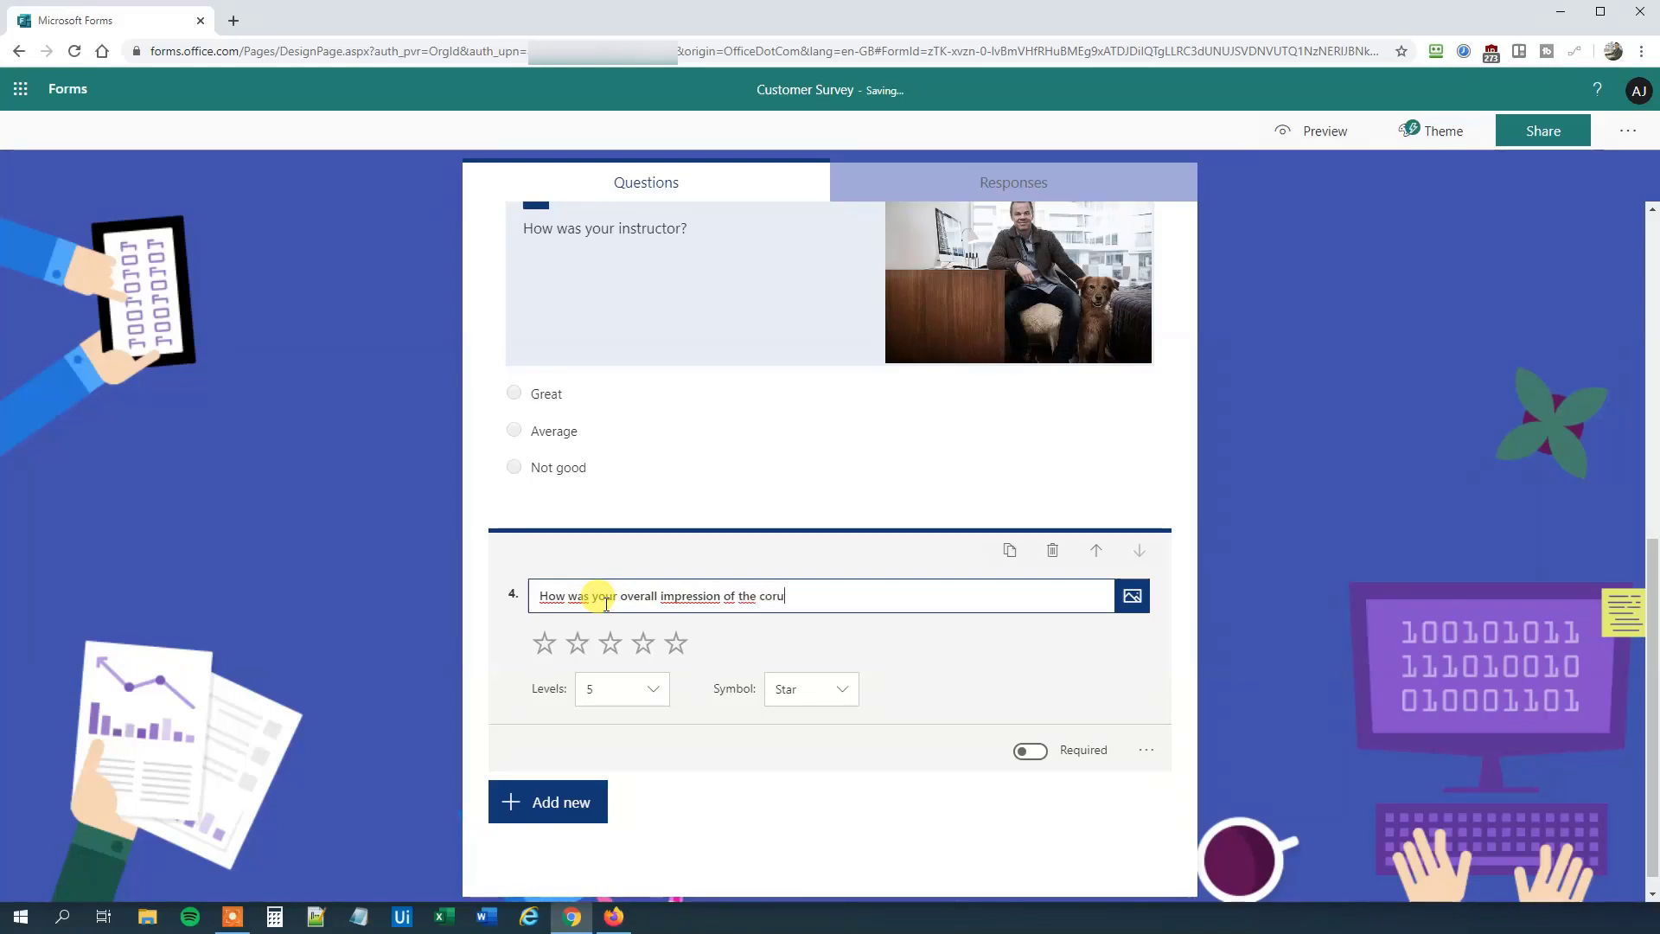
key("BackSpace")
key("BackSpace")
type("urse?")
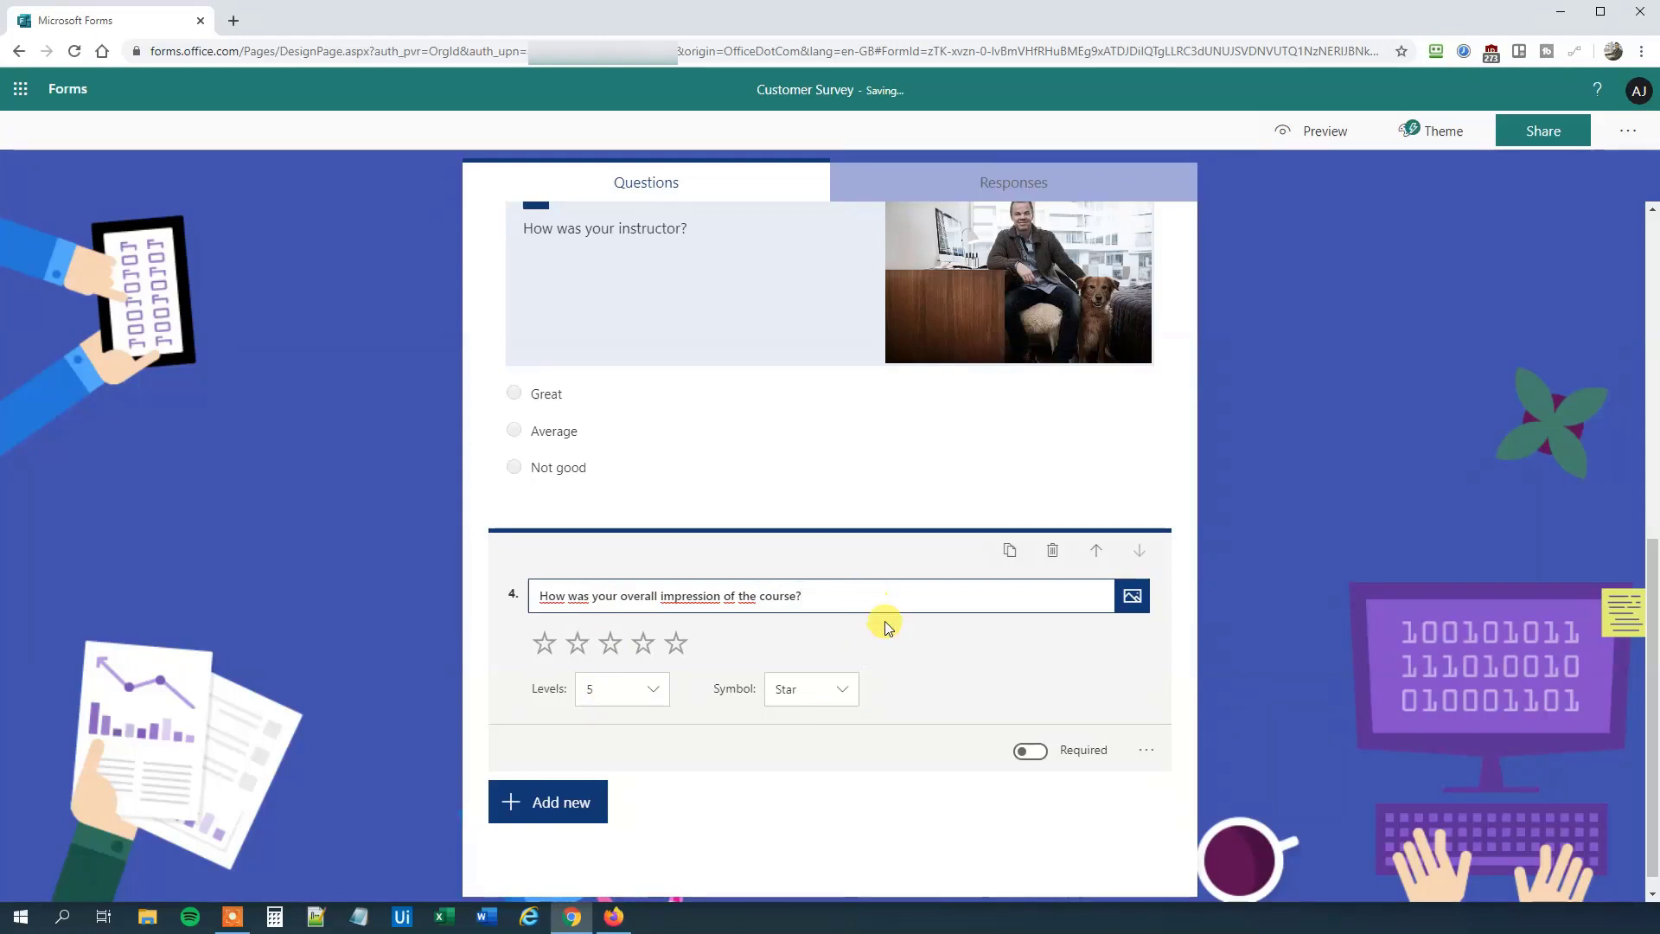
Set responses to 'Anyone with the link can respond' and copy the response link.
left_click(1535, 131)
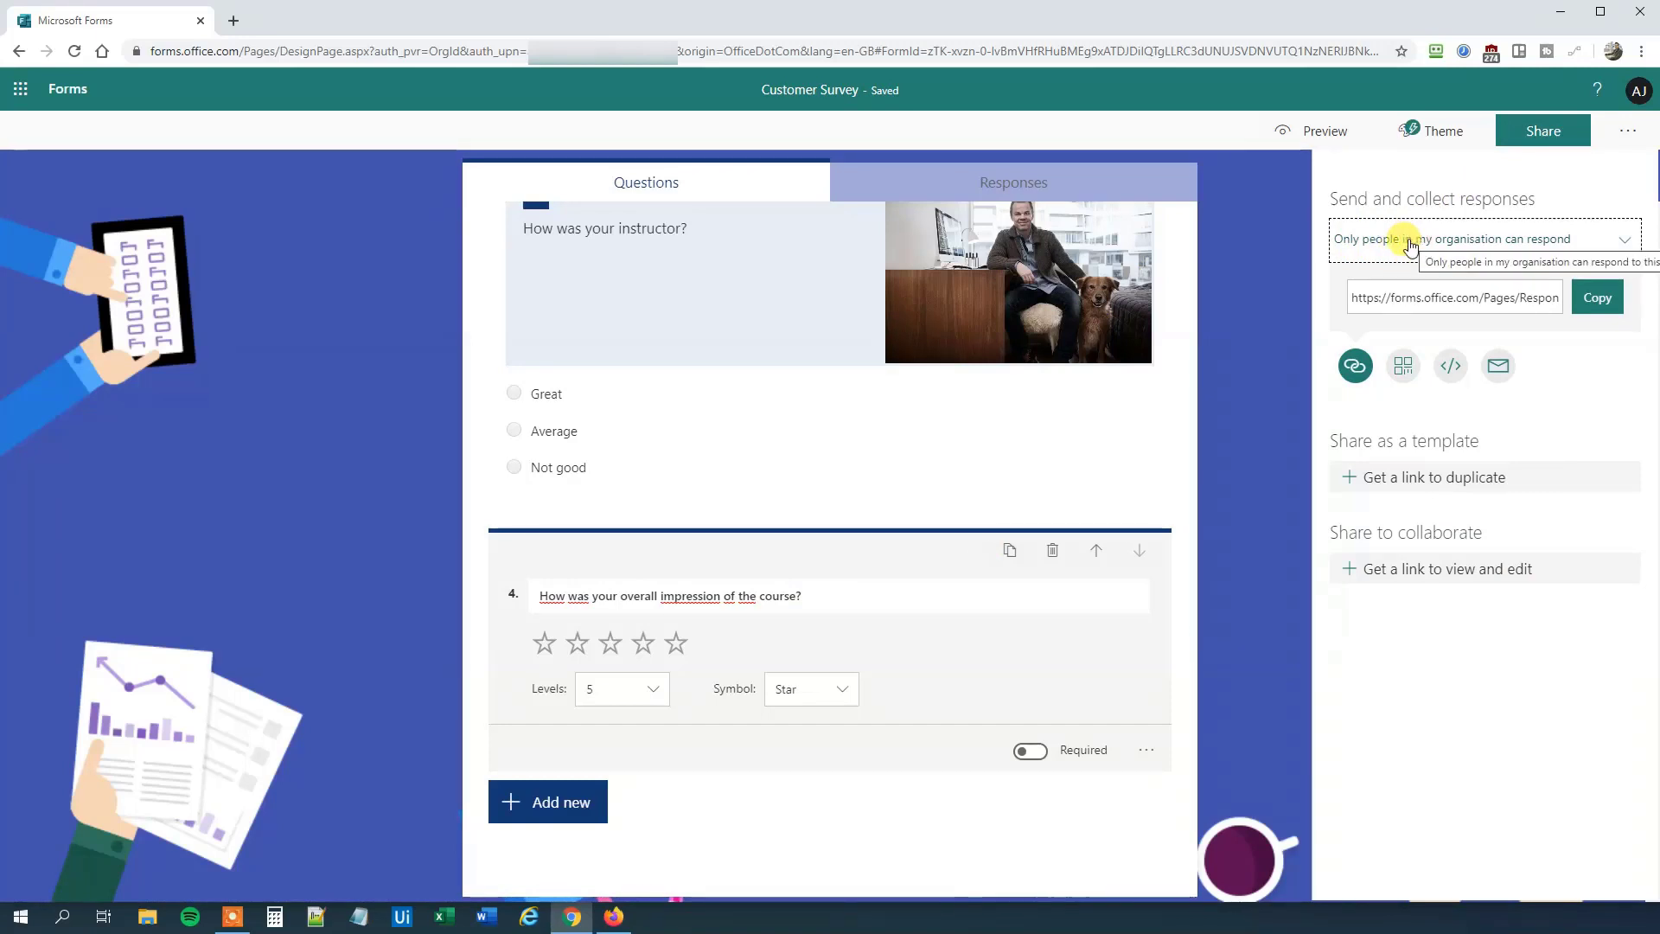
left_click(1410, 244)
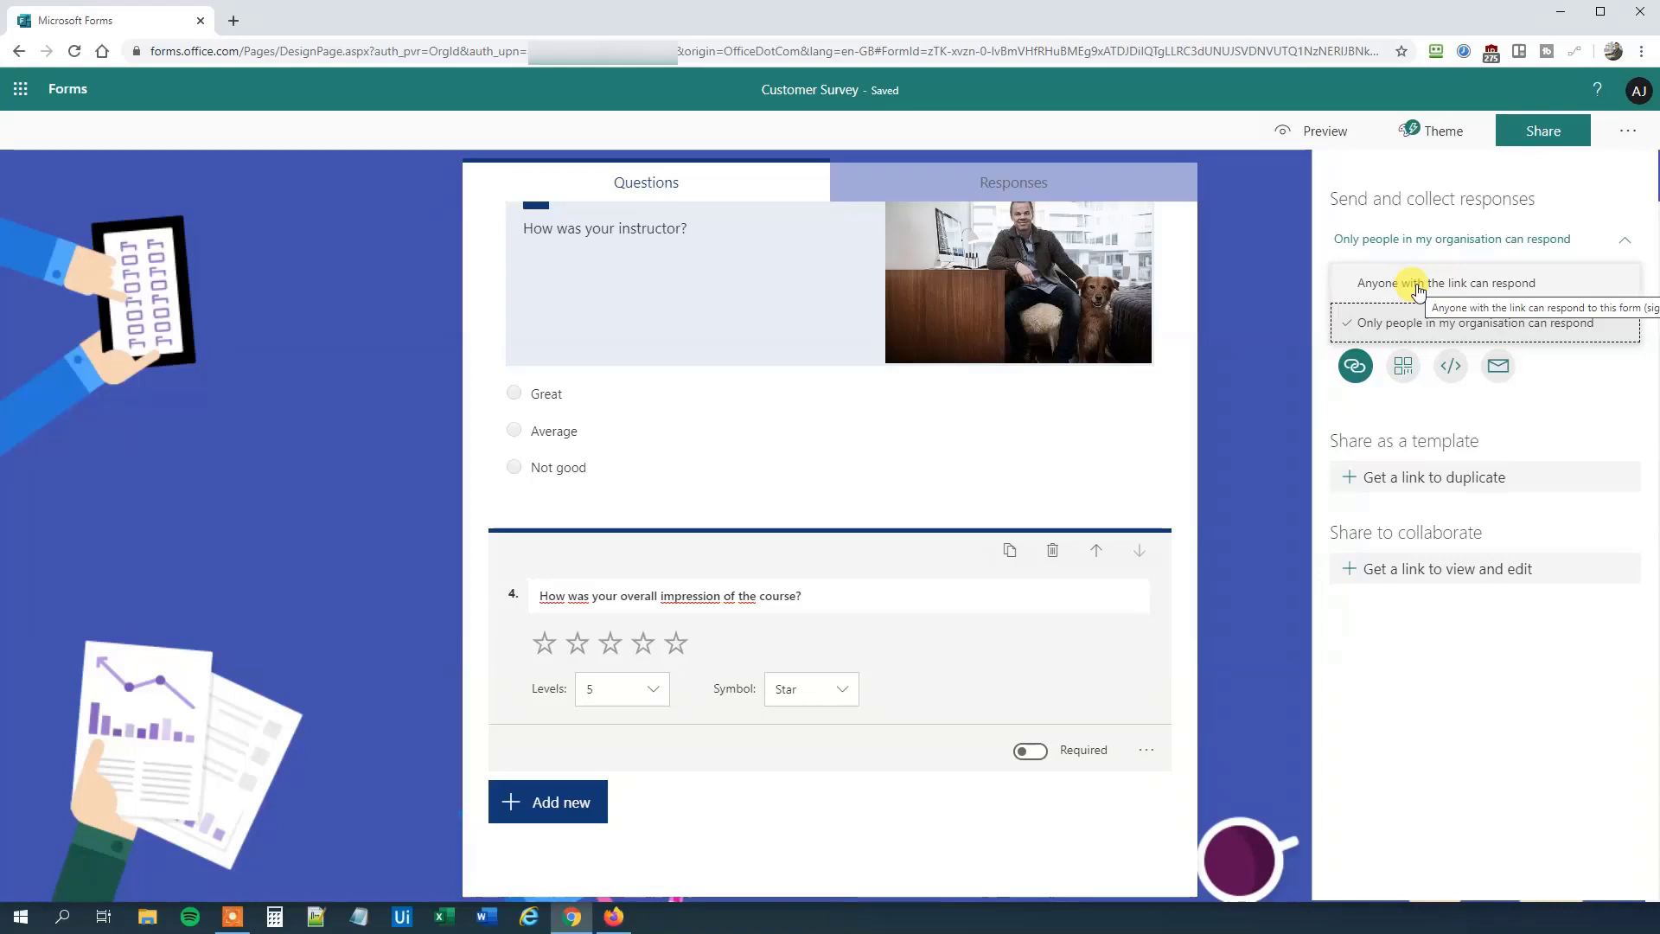
left_click(1416, 286)
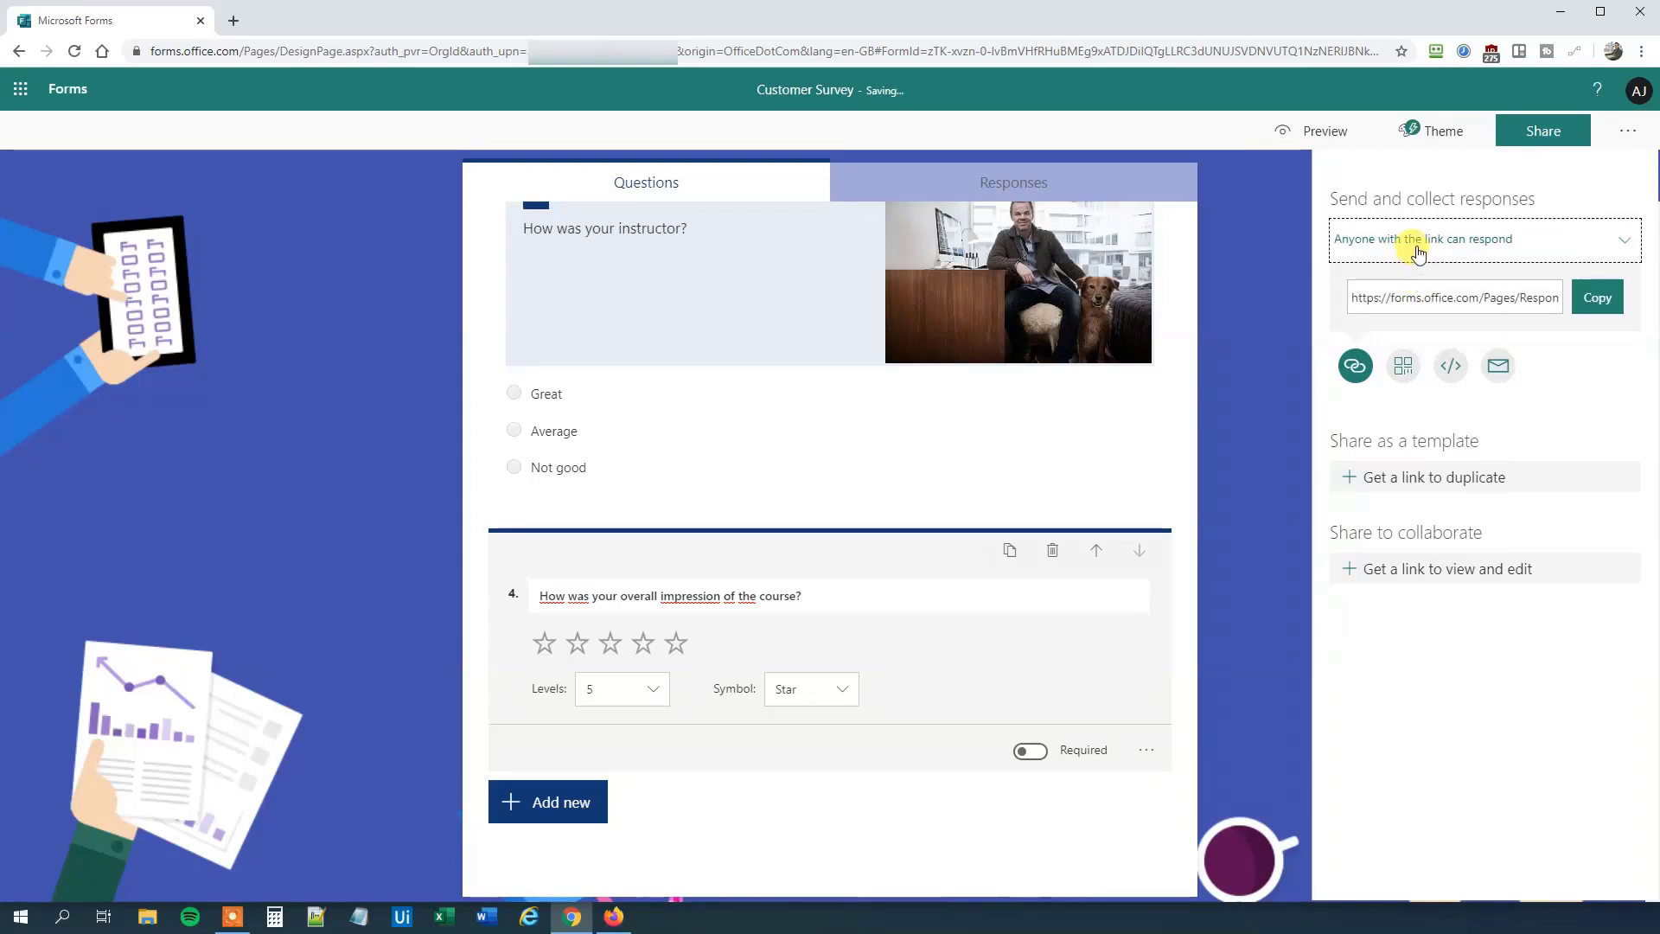
left_click(1577, 302)
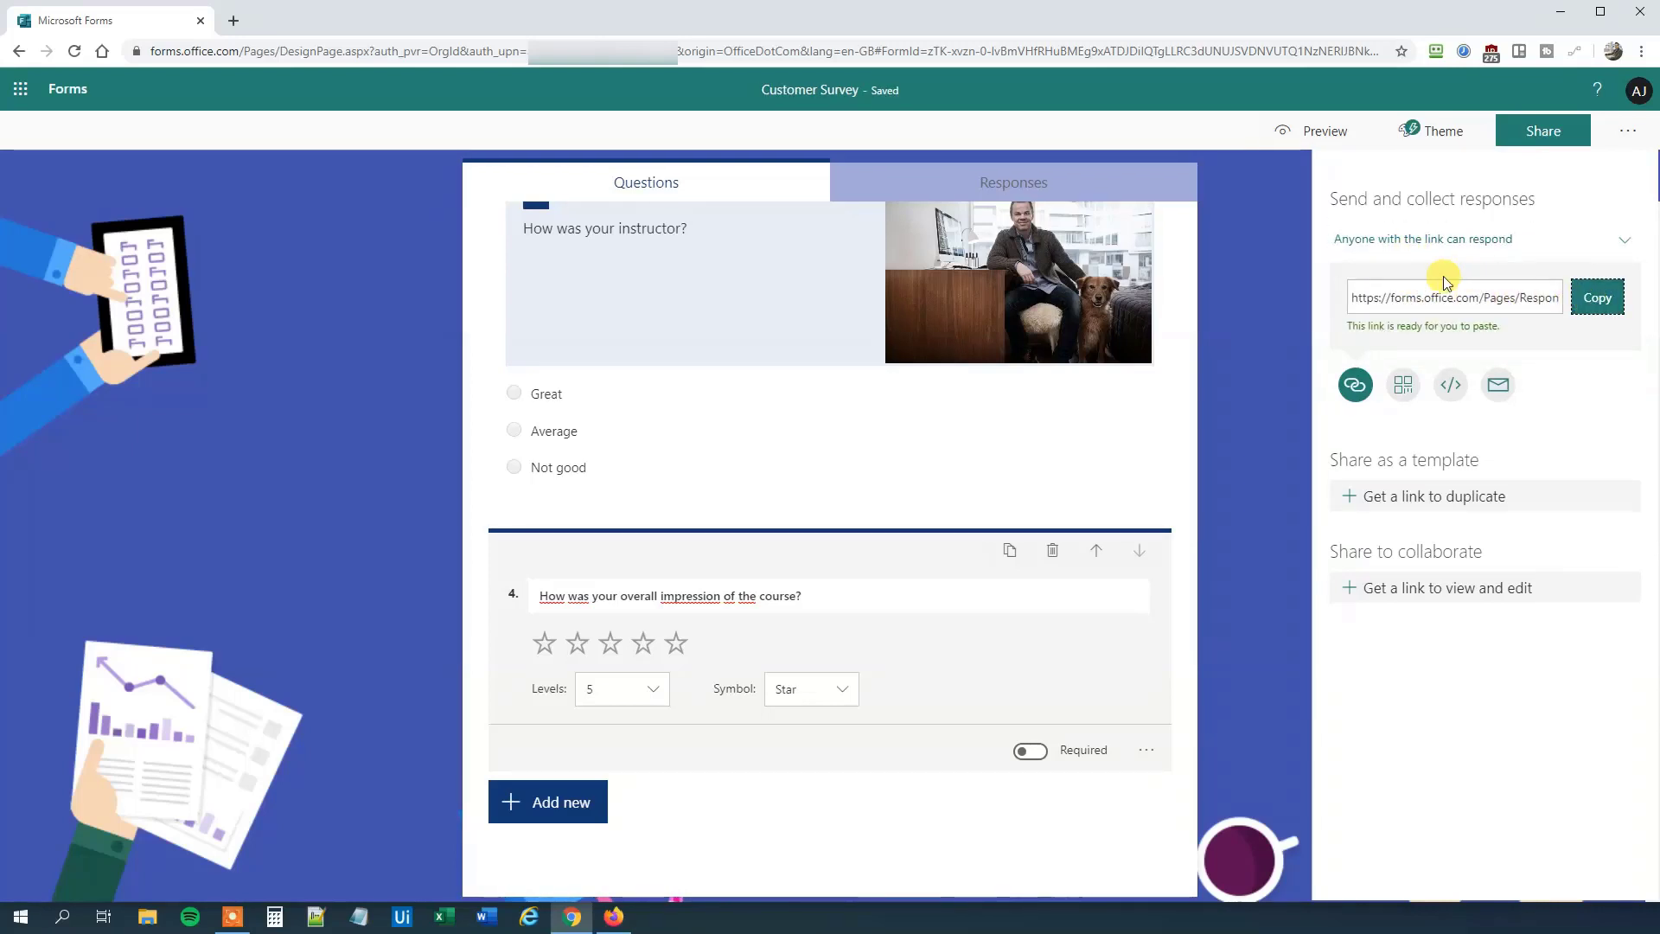
left_click(1404, 390)
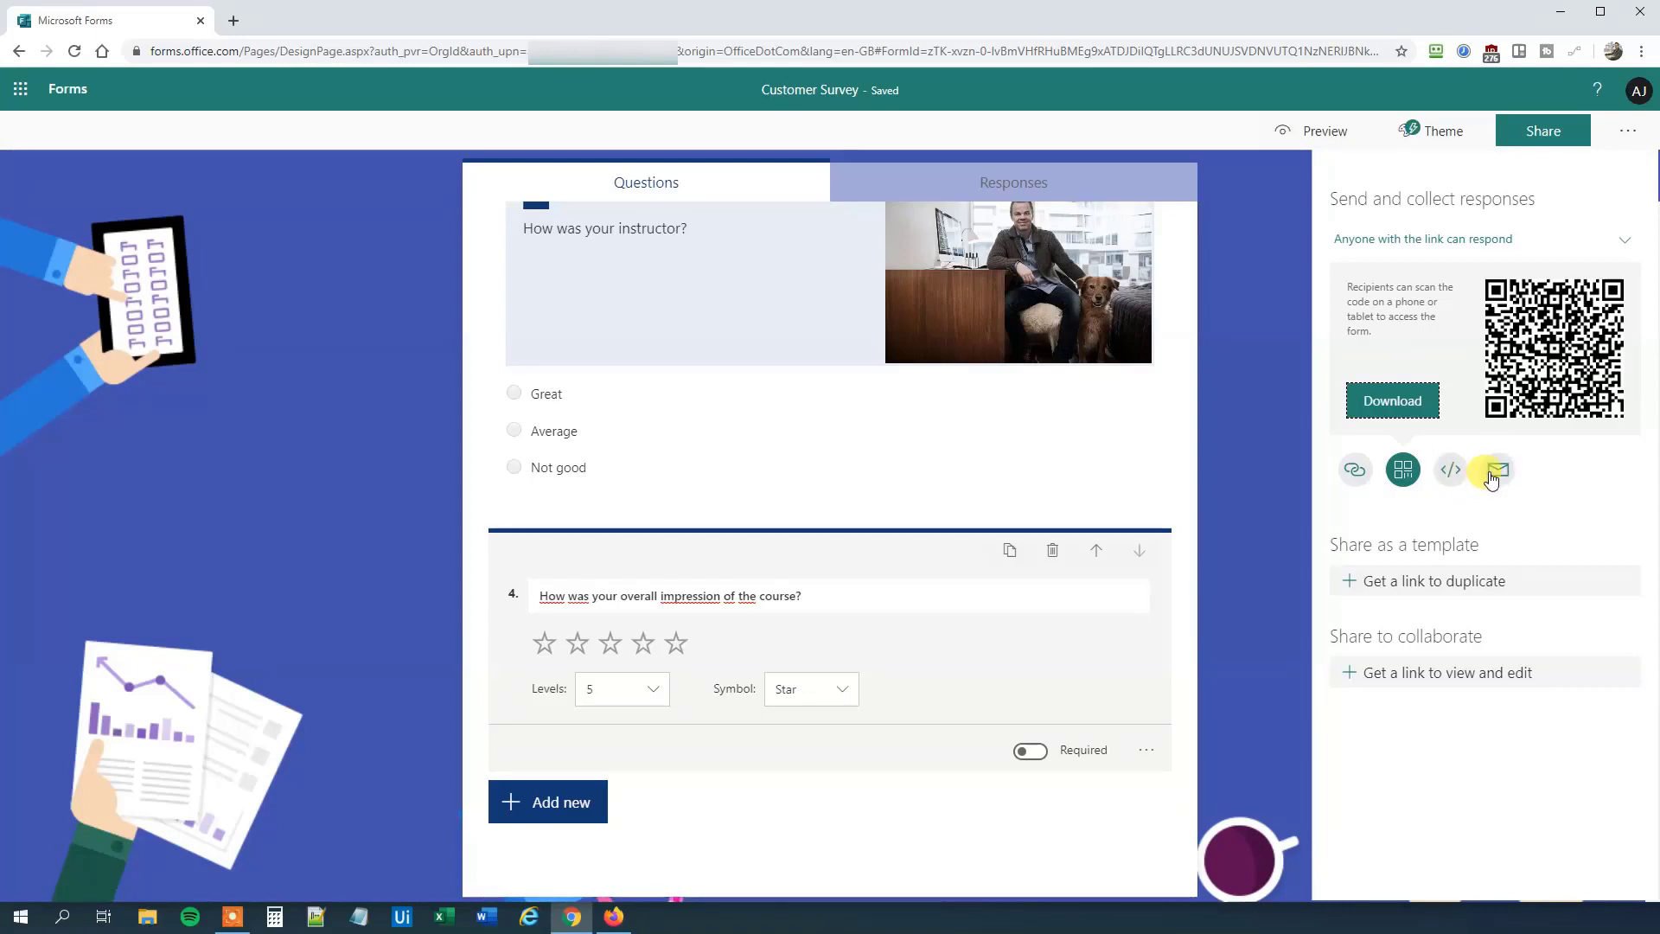
left_click(1355, 469)
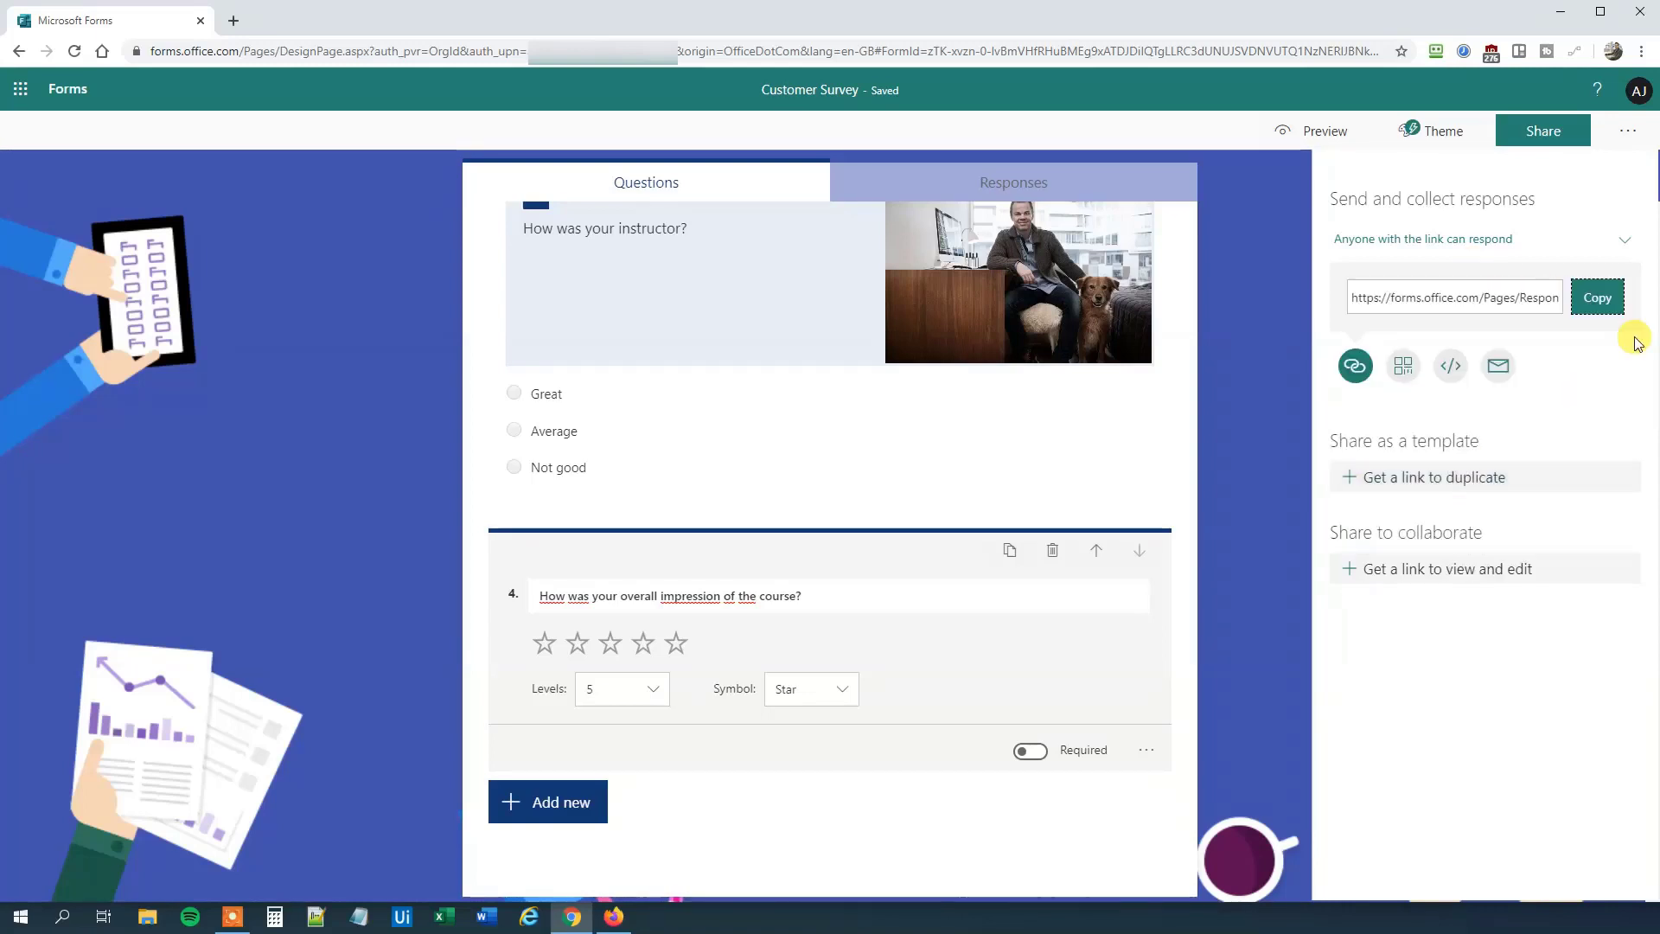
left_click(1595, 311)
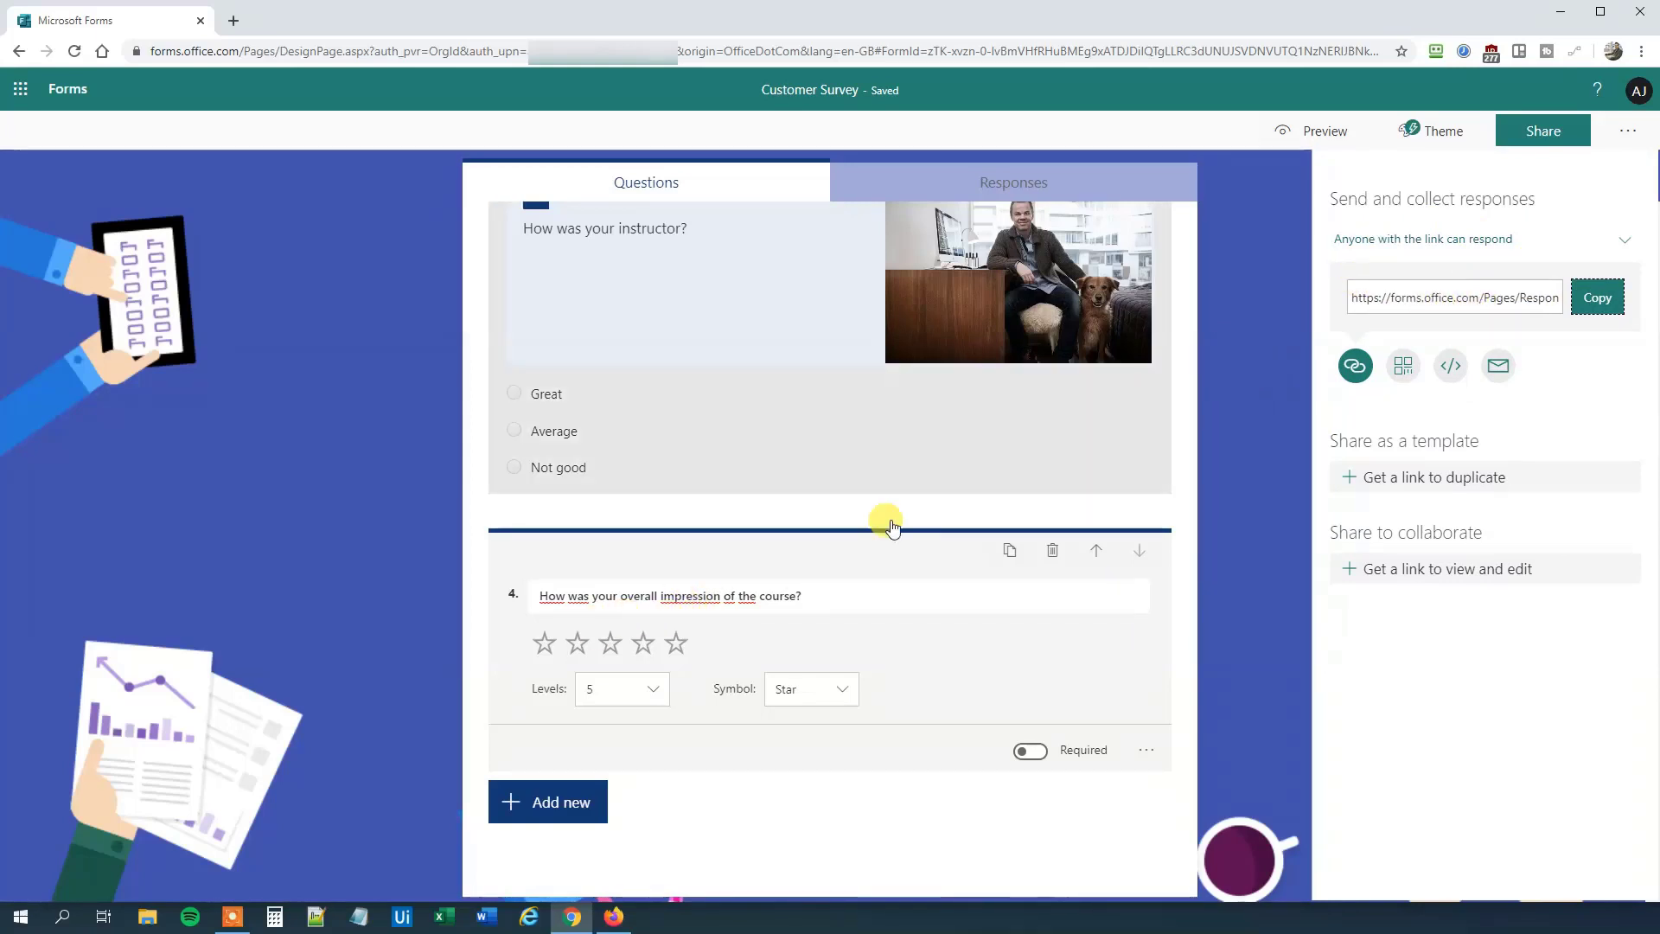
Open the copied survey link in Firefox.
left_click(613, 917)
left_click(482, 48)
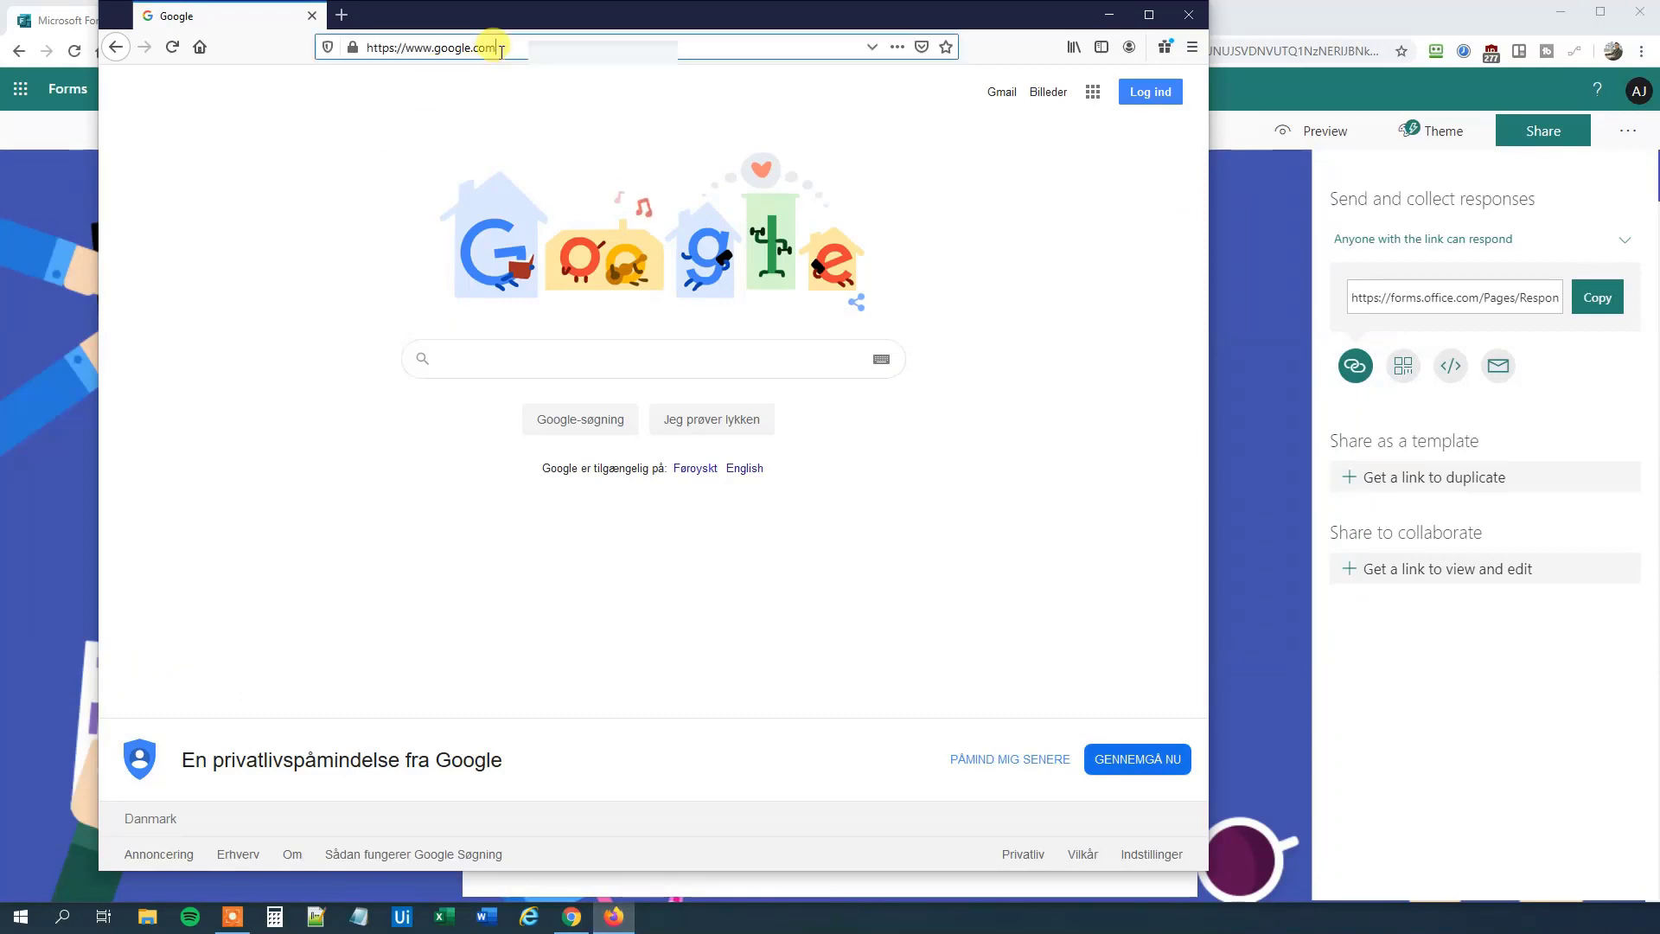
key("ctrl+v")
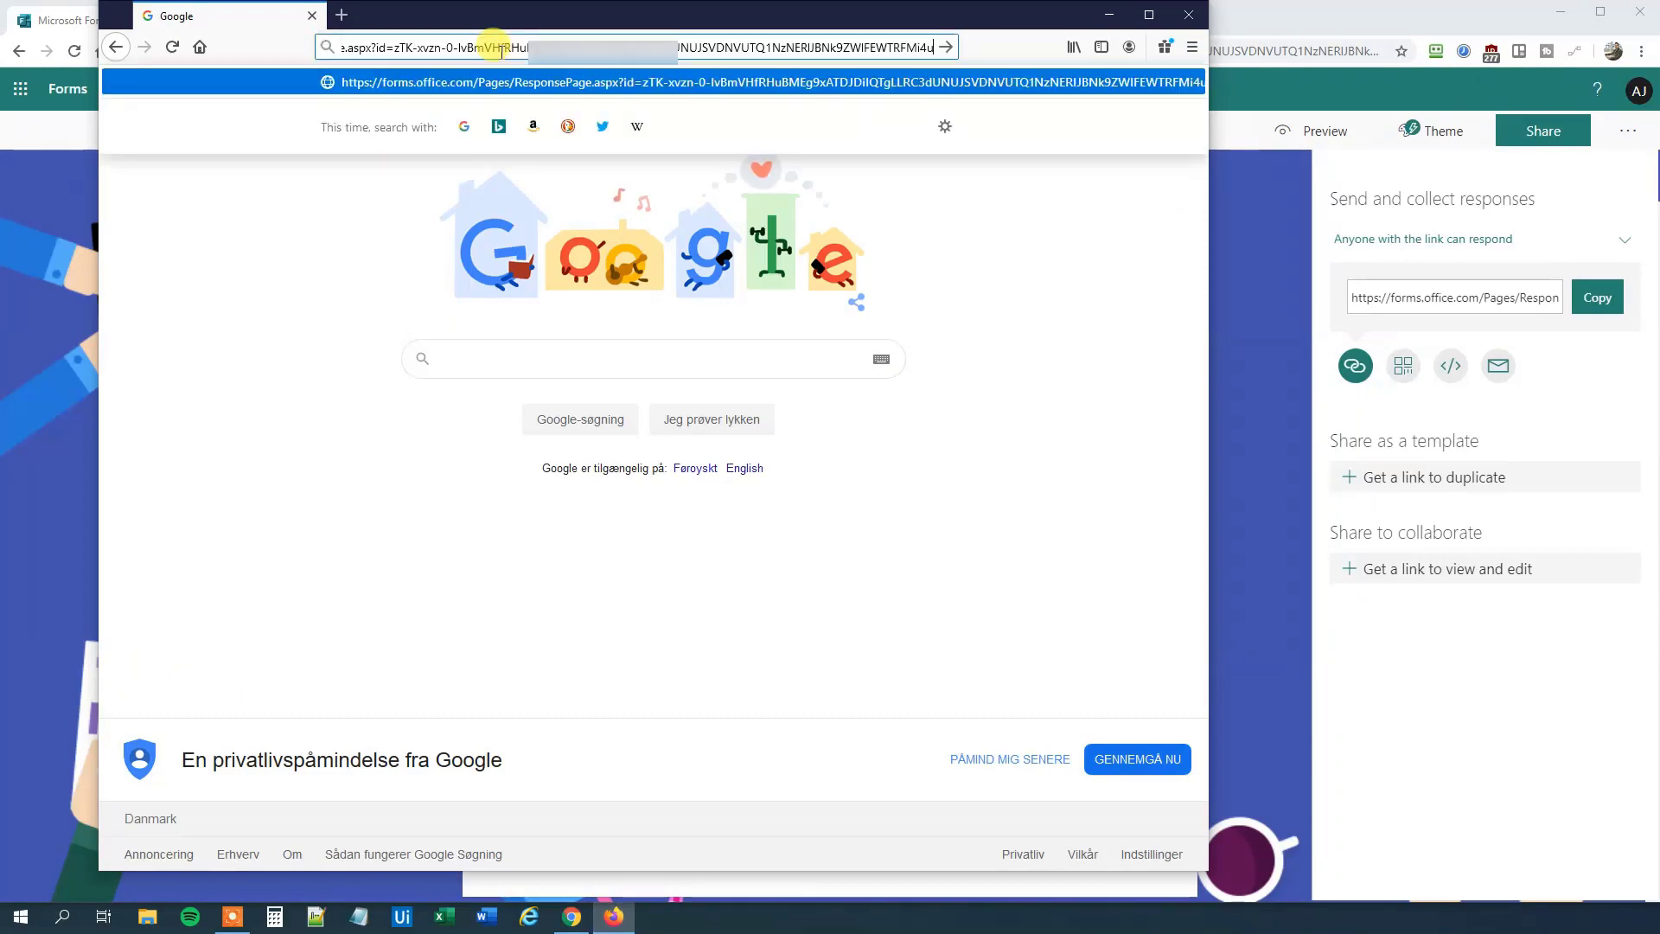
key("Return")
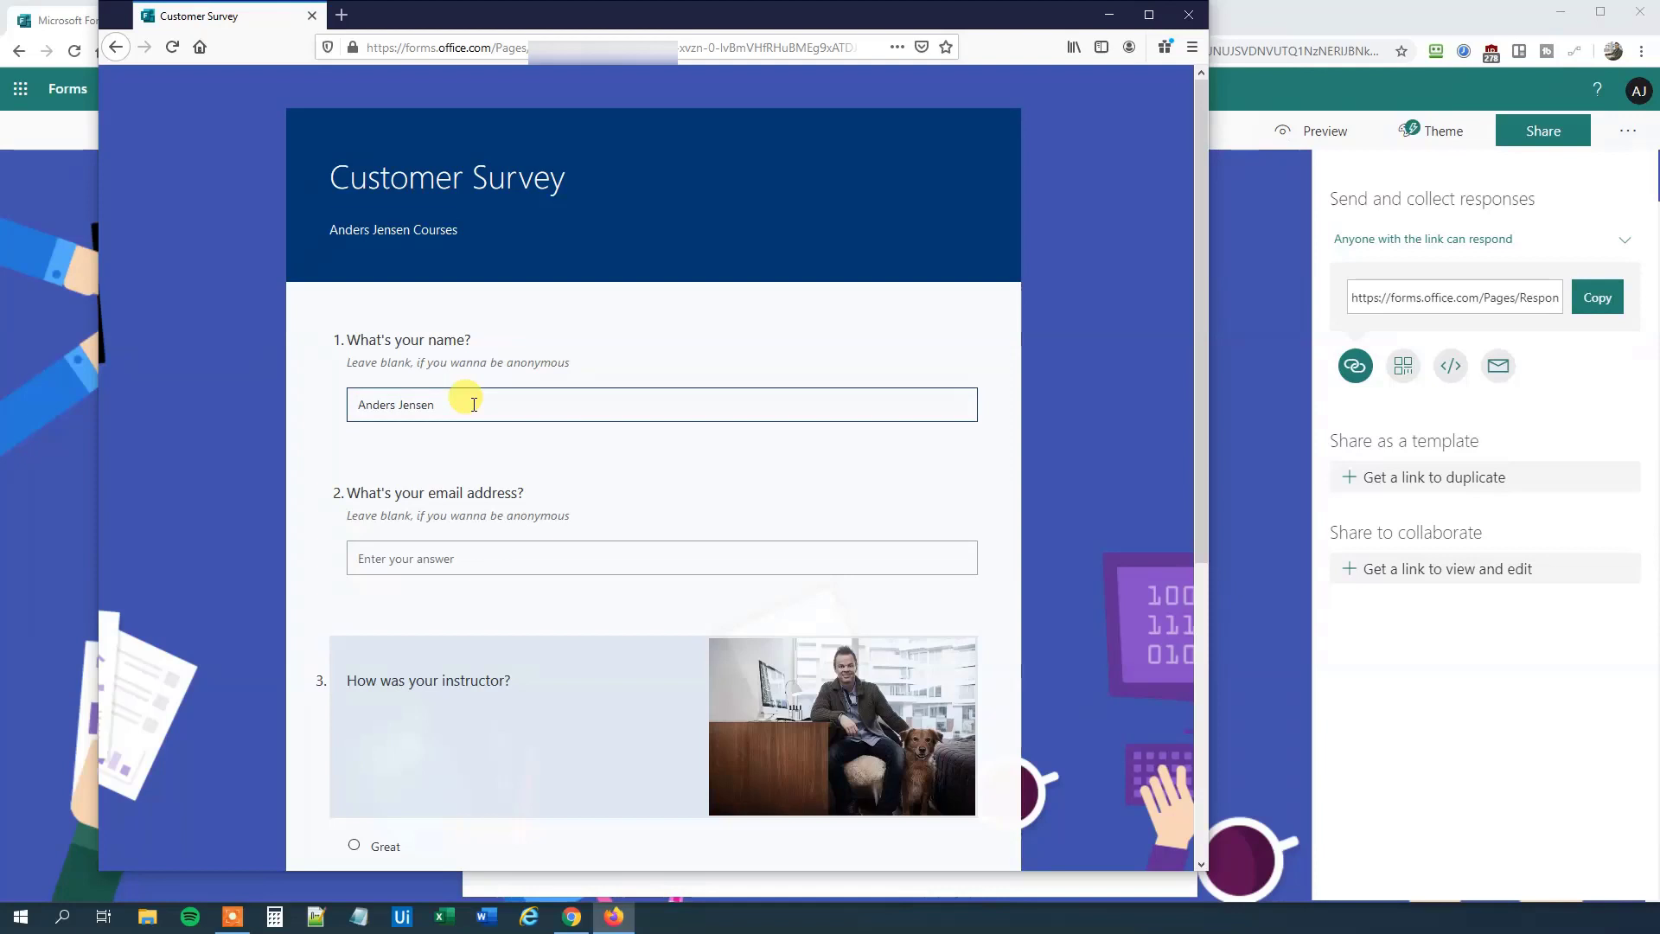
Answer the instructor question Great, give five stars, and submit the response.
left_click(429, 558)
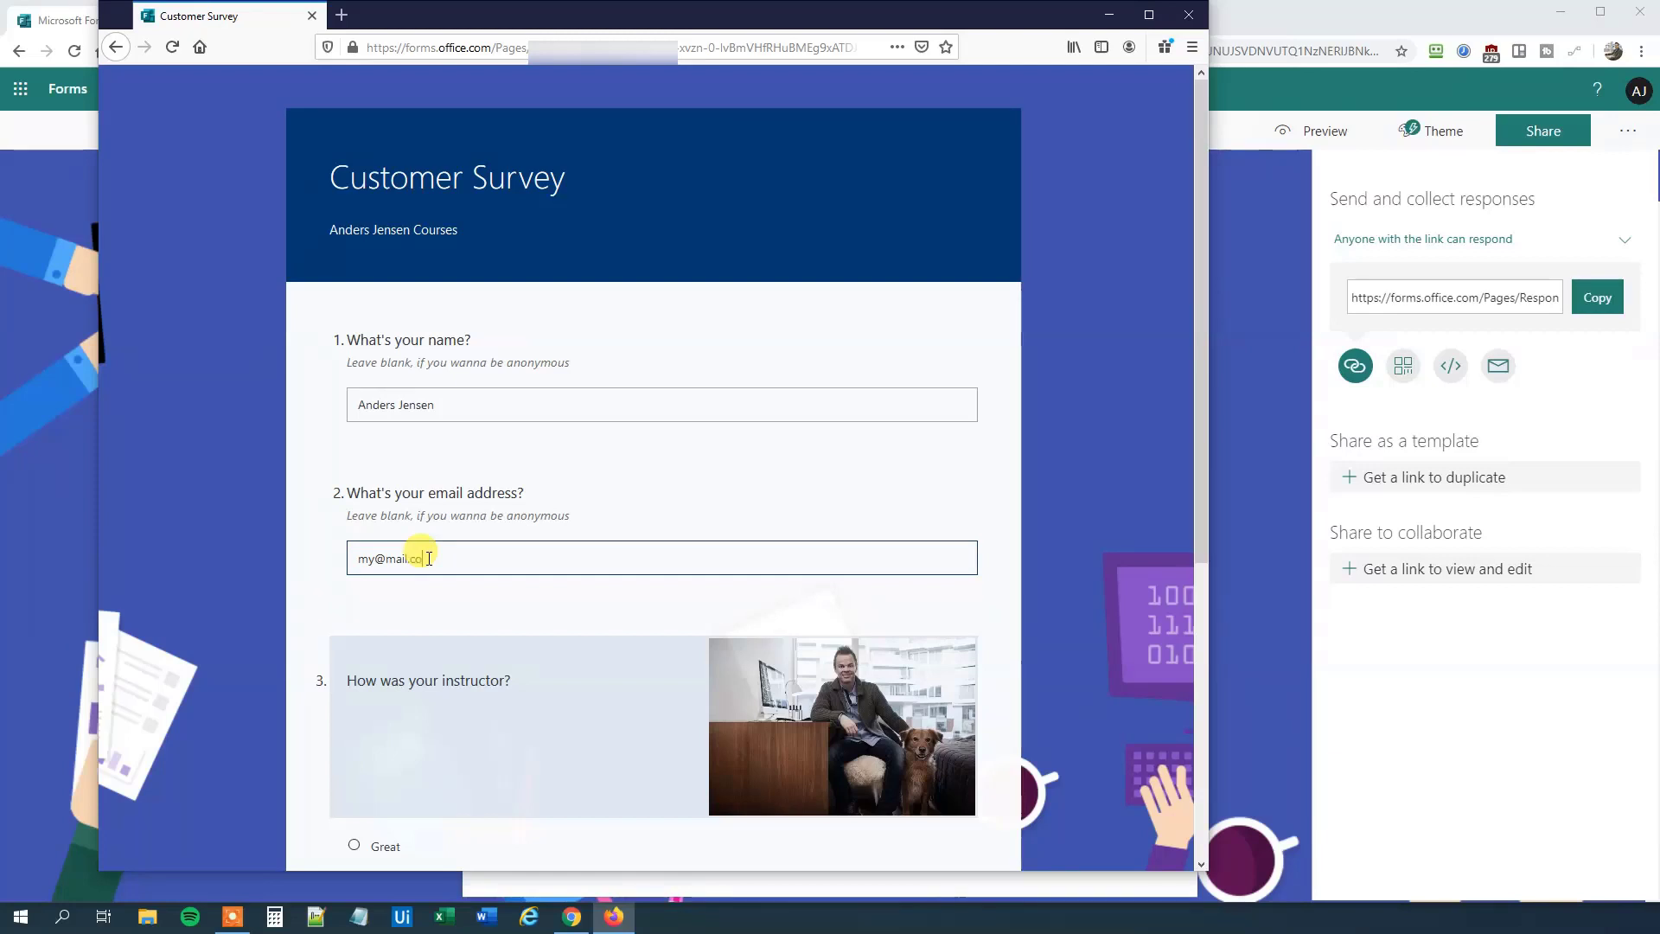
scroll(453, 625, "down", 2)
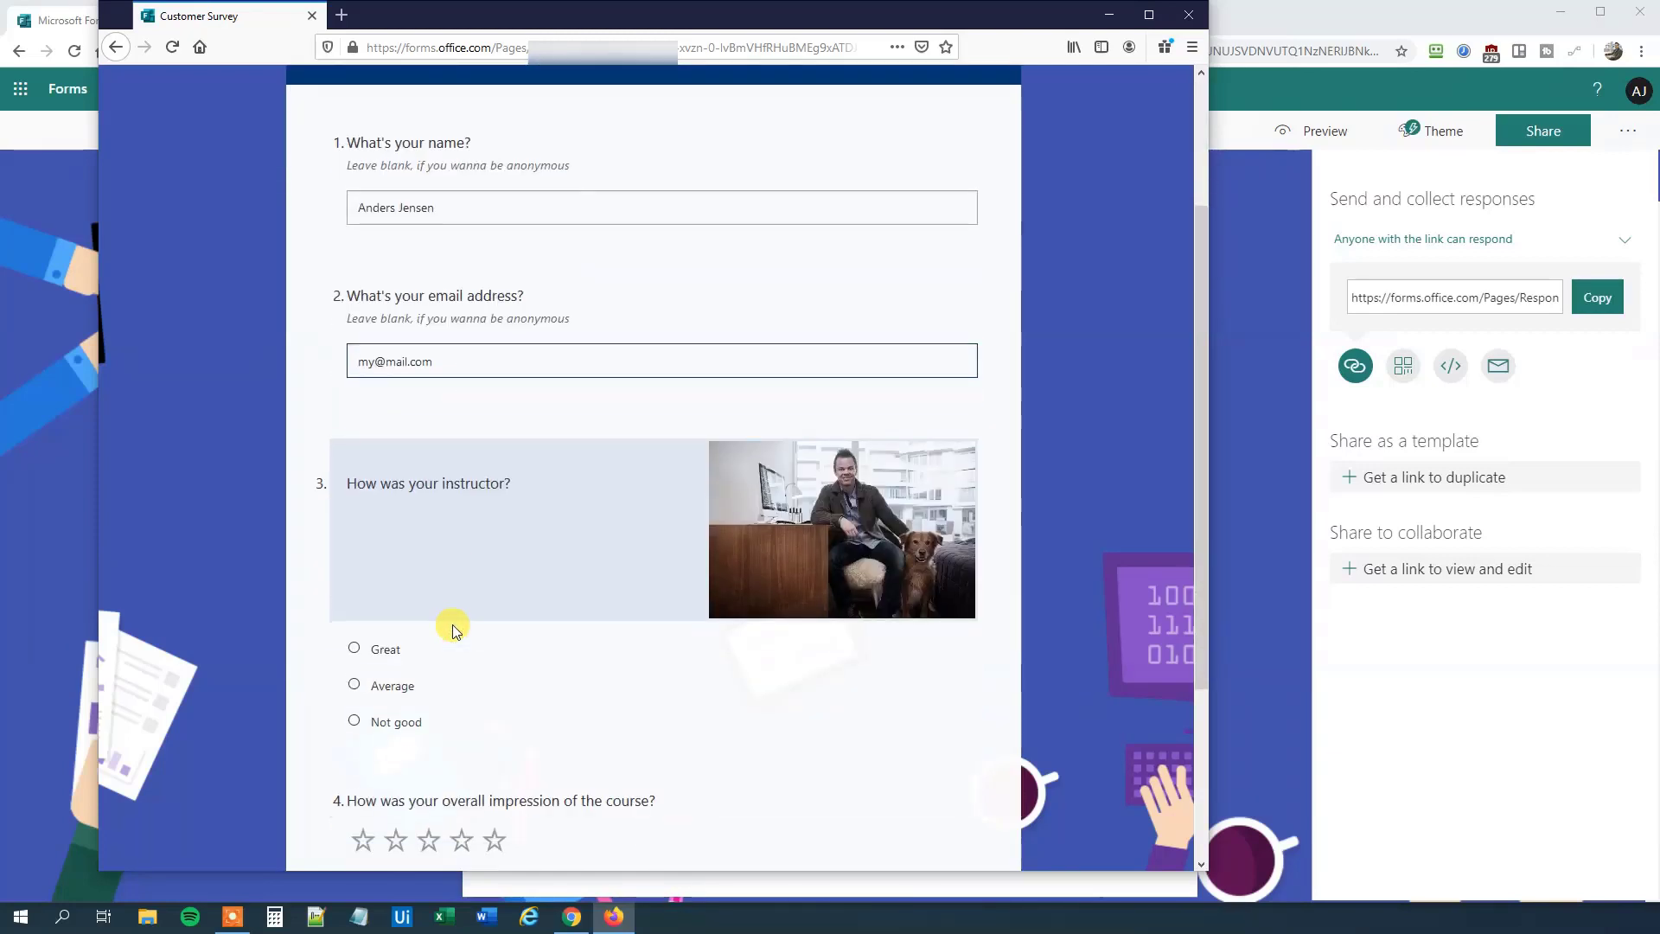
left_click(357, 649)
scroll(490, 721, "down", 1)
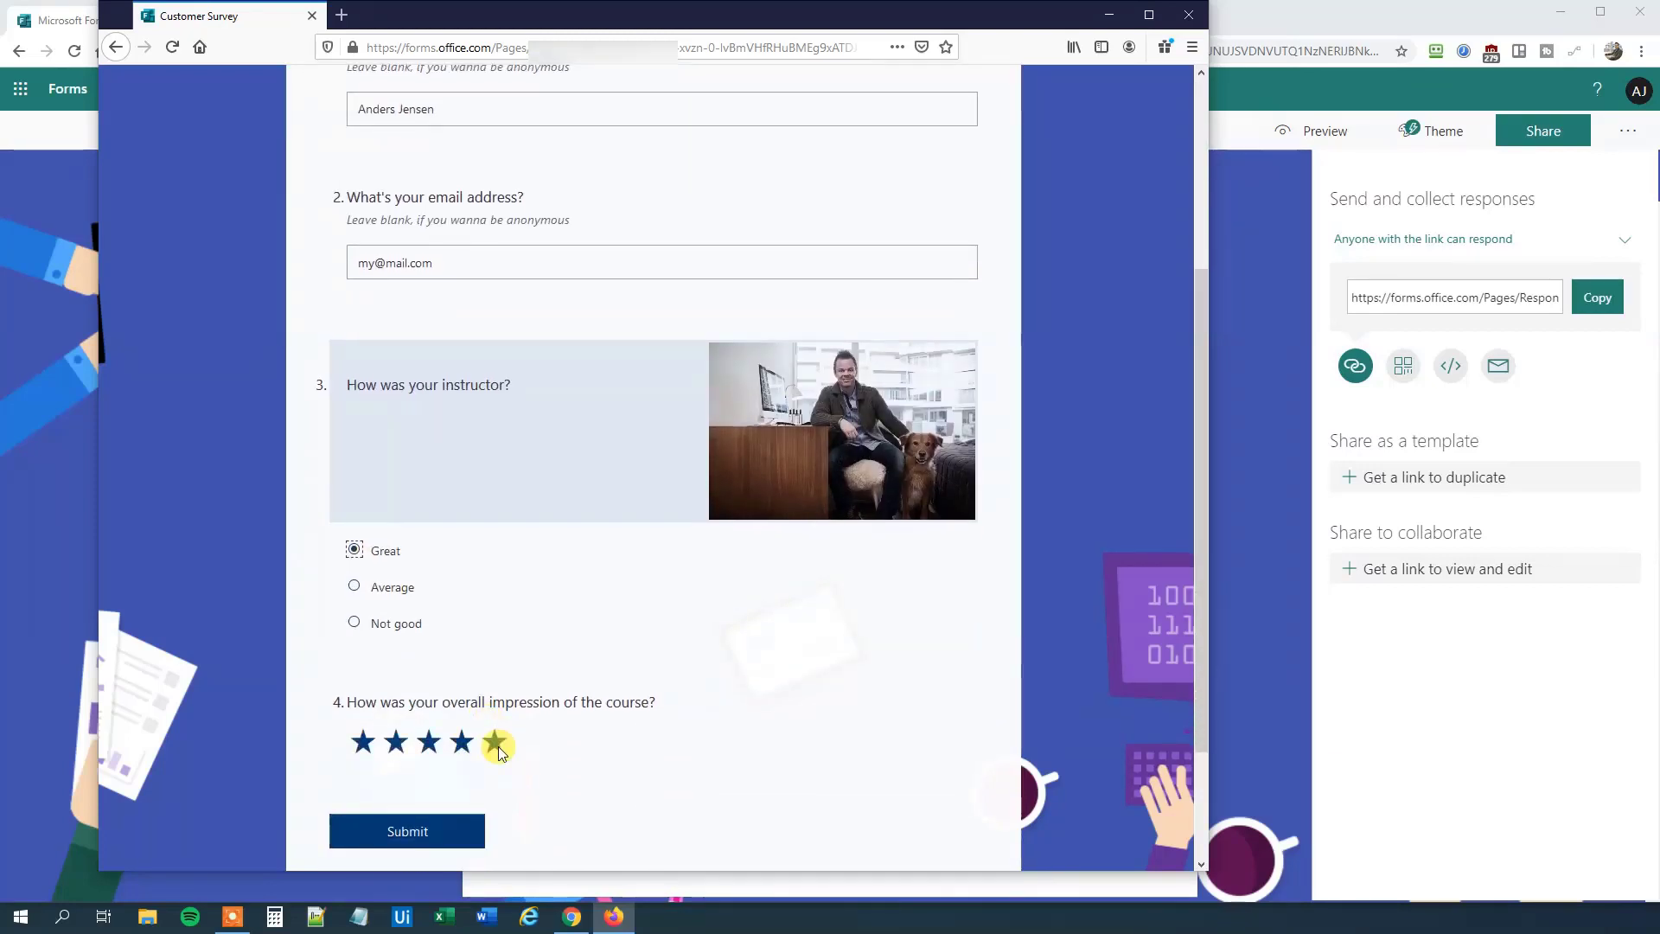
left_click(498, 746)
left_click(431, 833)
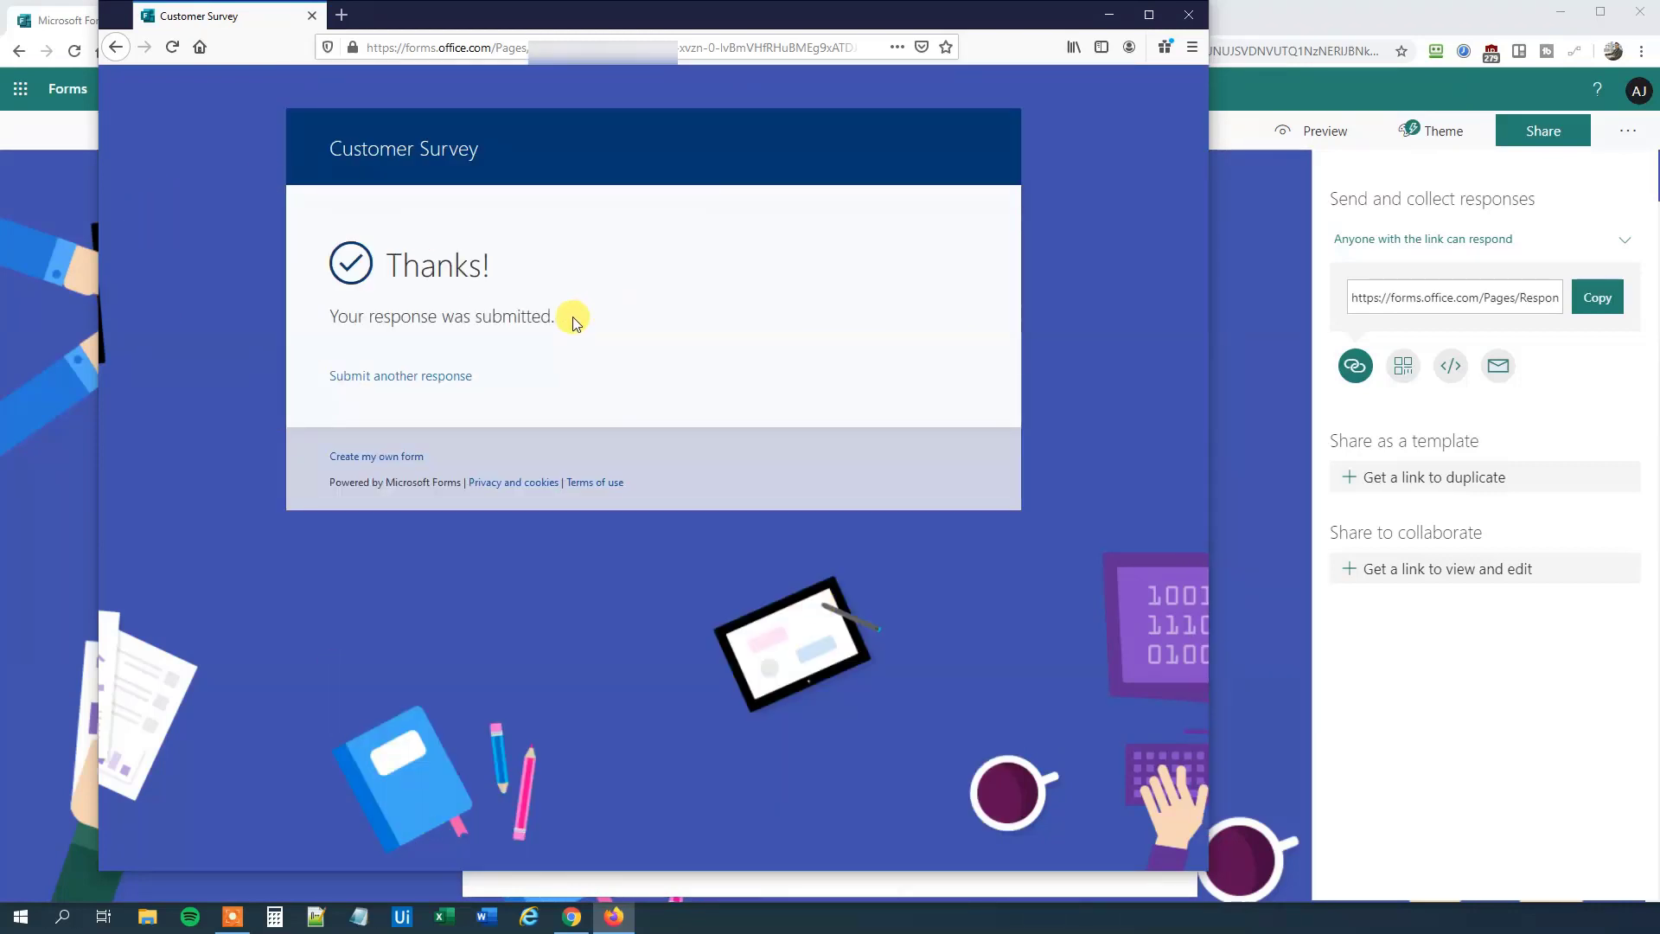
Submit another response with a name and email, instructor rated Average and the course four stars.
left_click(419, 378)
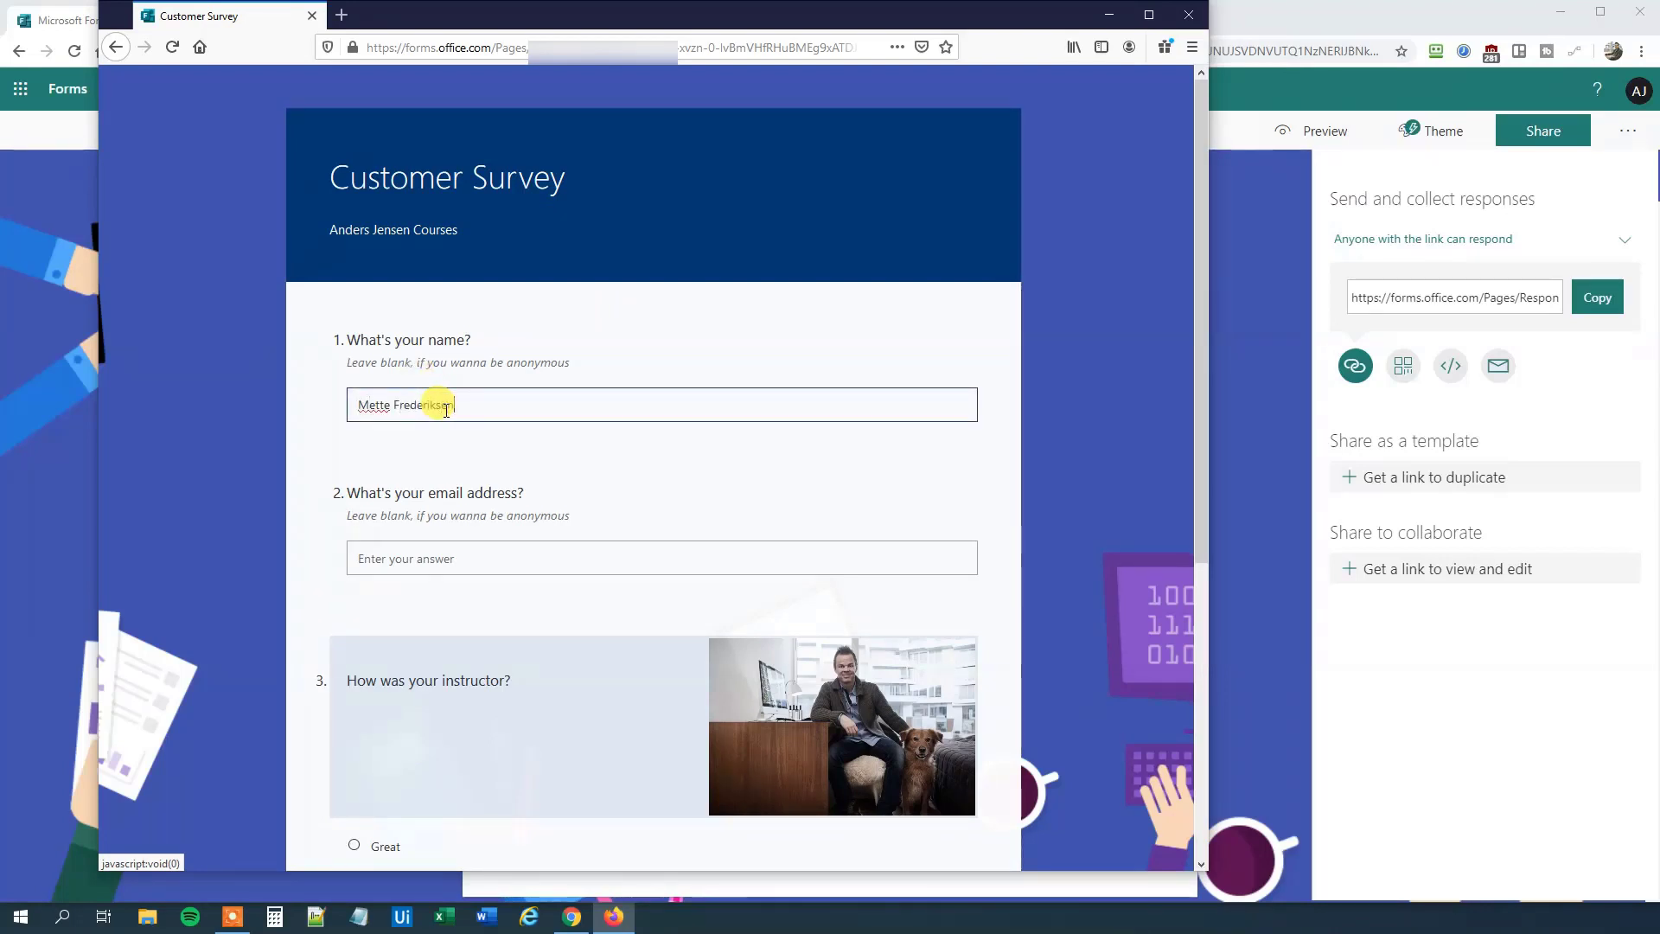
left_click(463, 555)
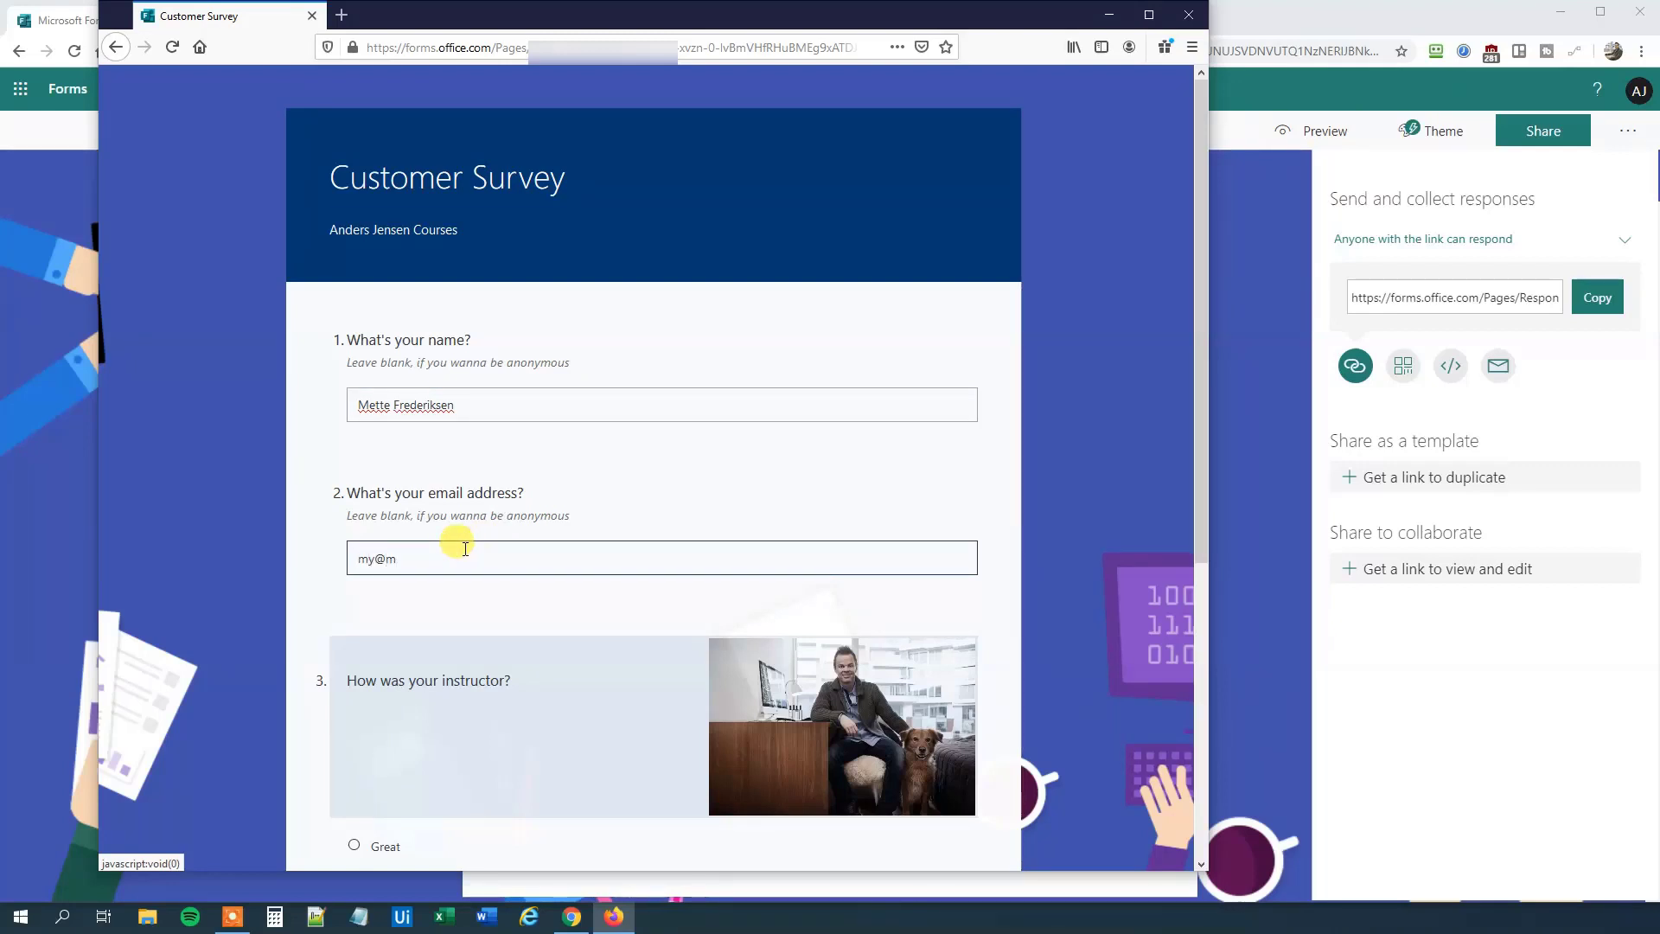
scroll(465, 549, "down", 3)
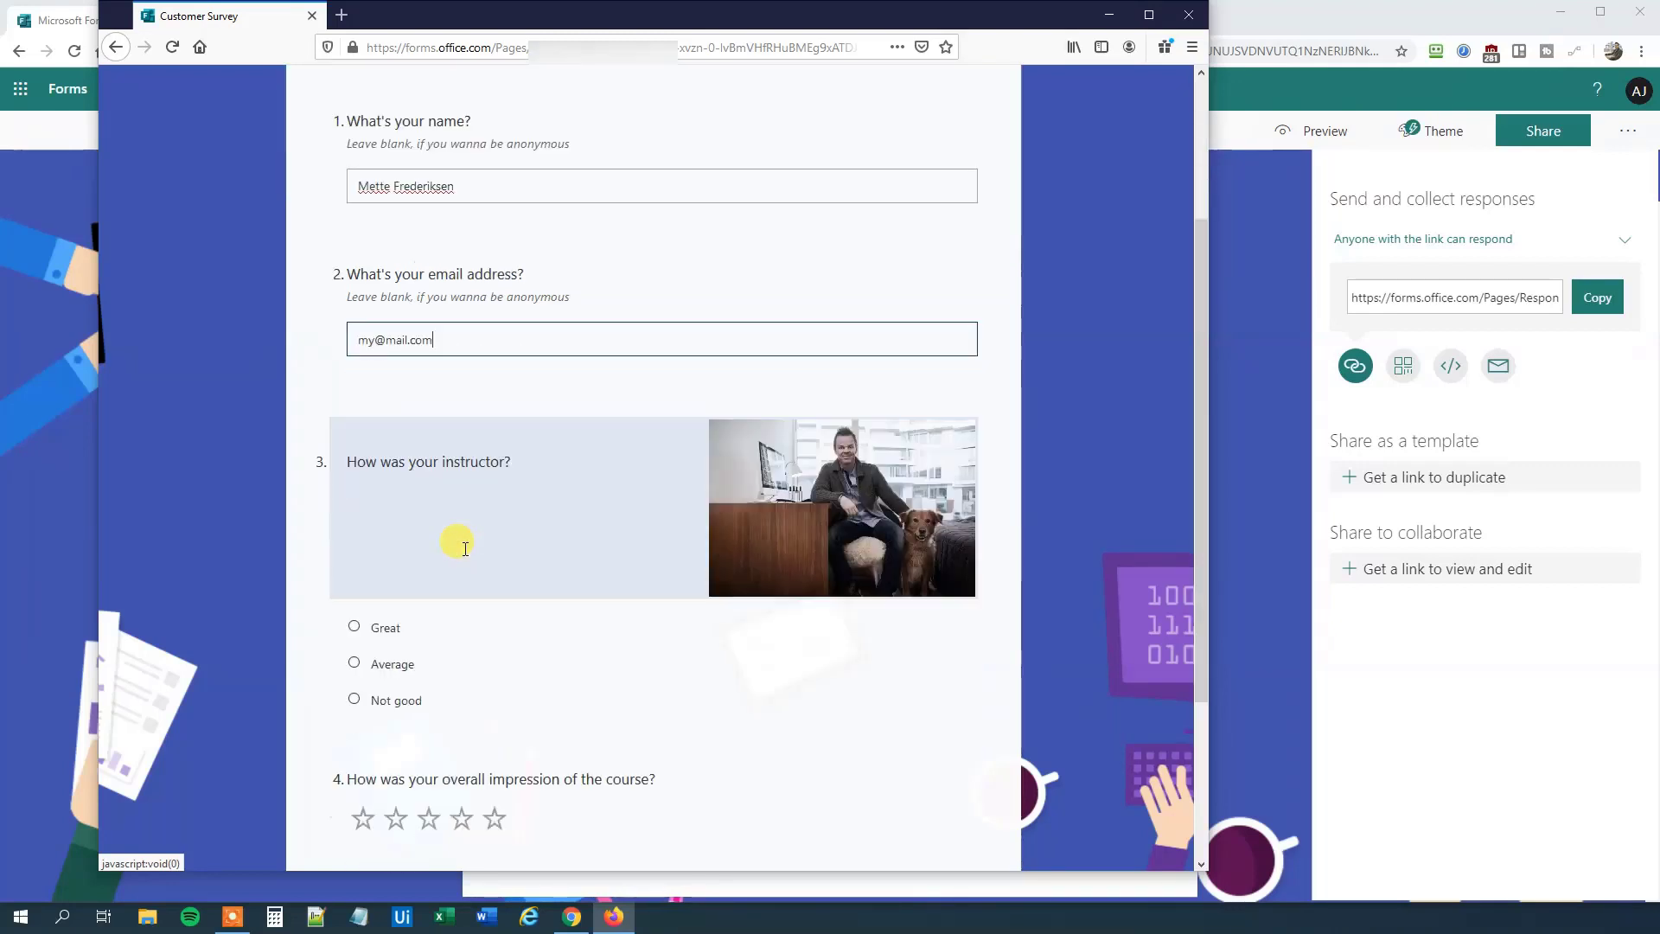
left_click(353, 586)
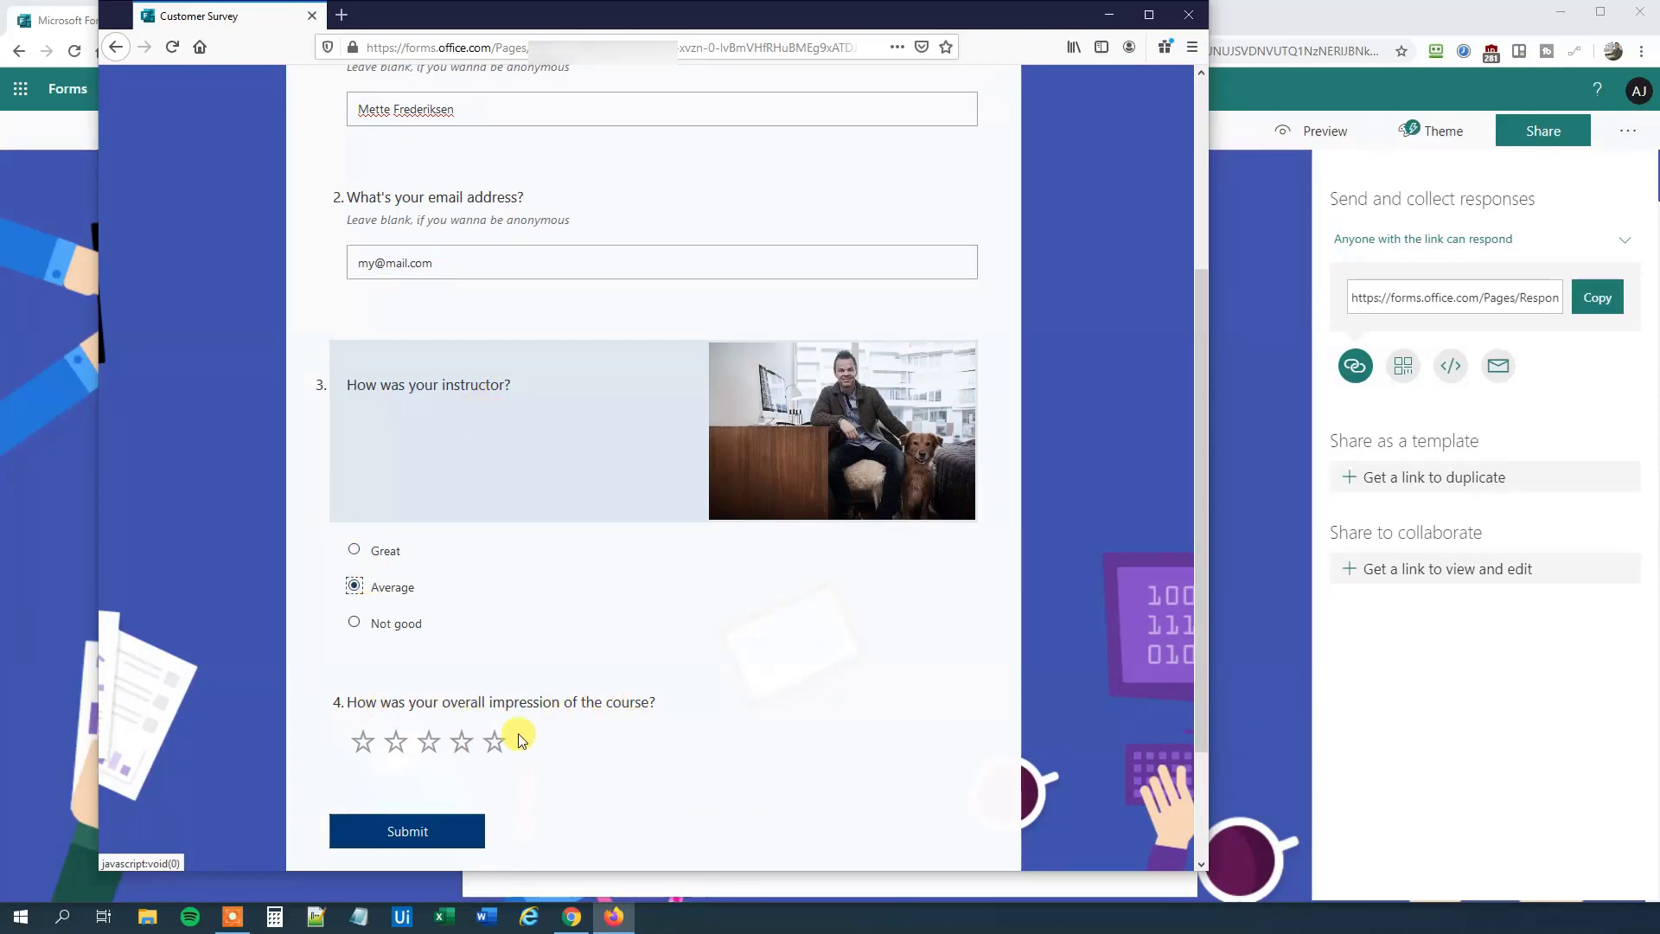
left_click(461, 742)
left_click(420, 829)
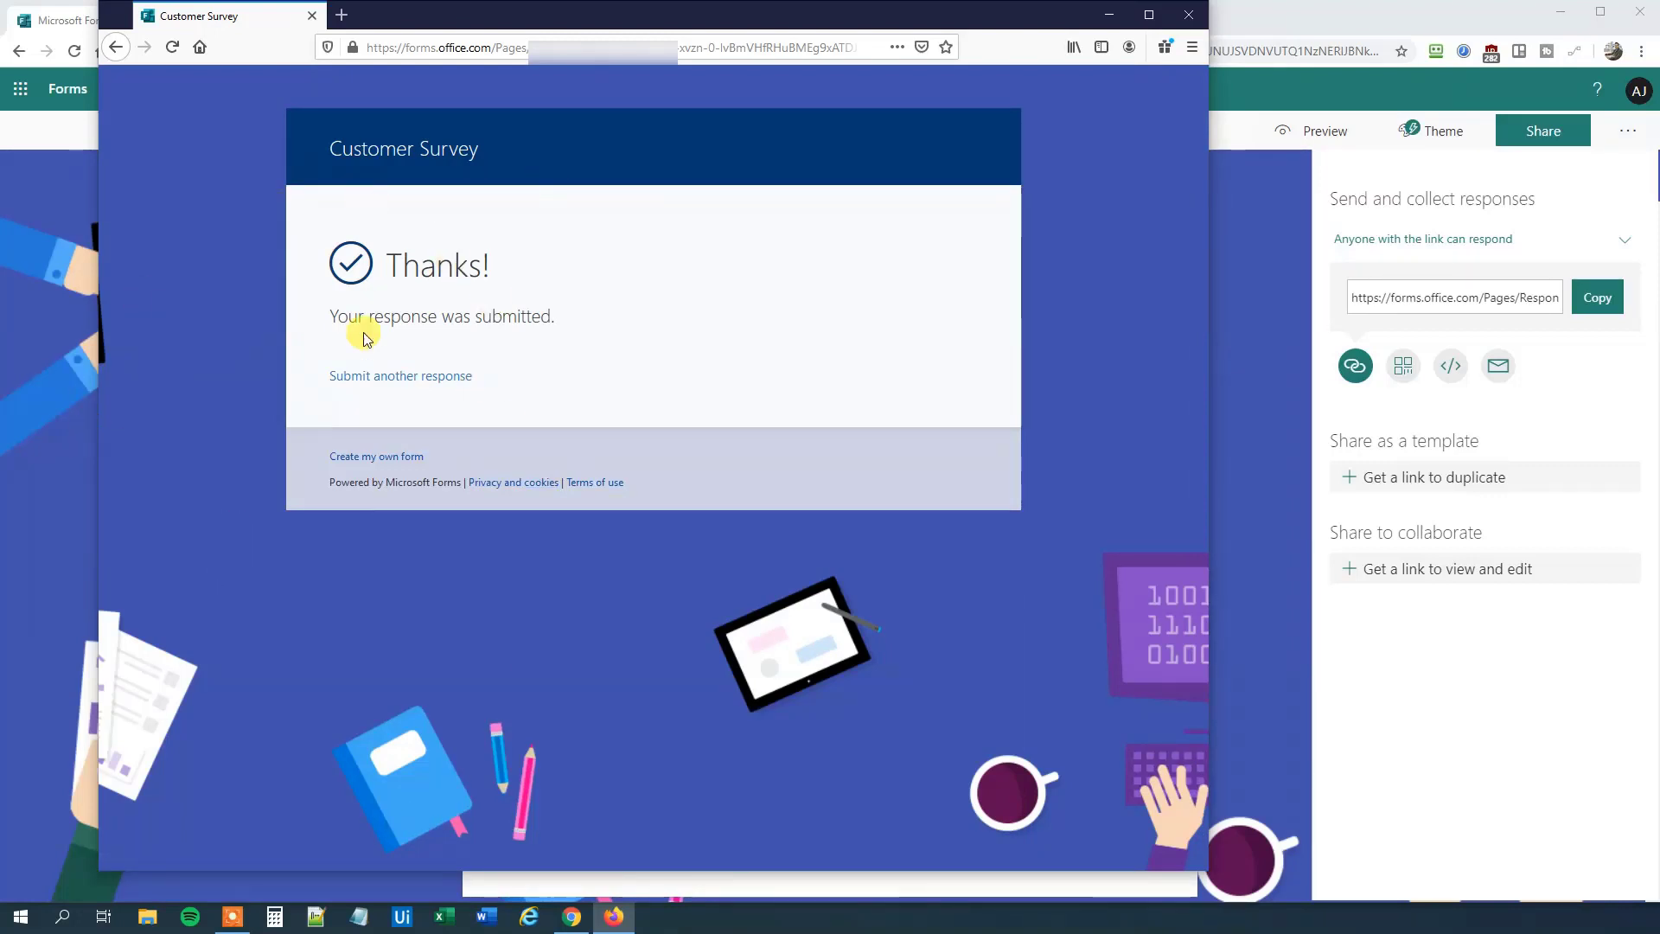
Review the Responses summary charts (2 responses, 4.50 average stars) and export them with Open in Excel.
left_click(1278, 26)
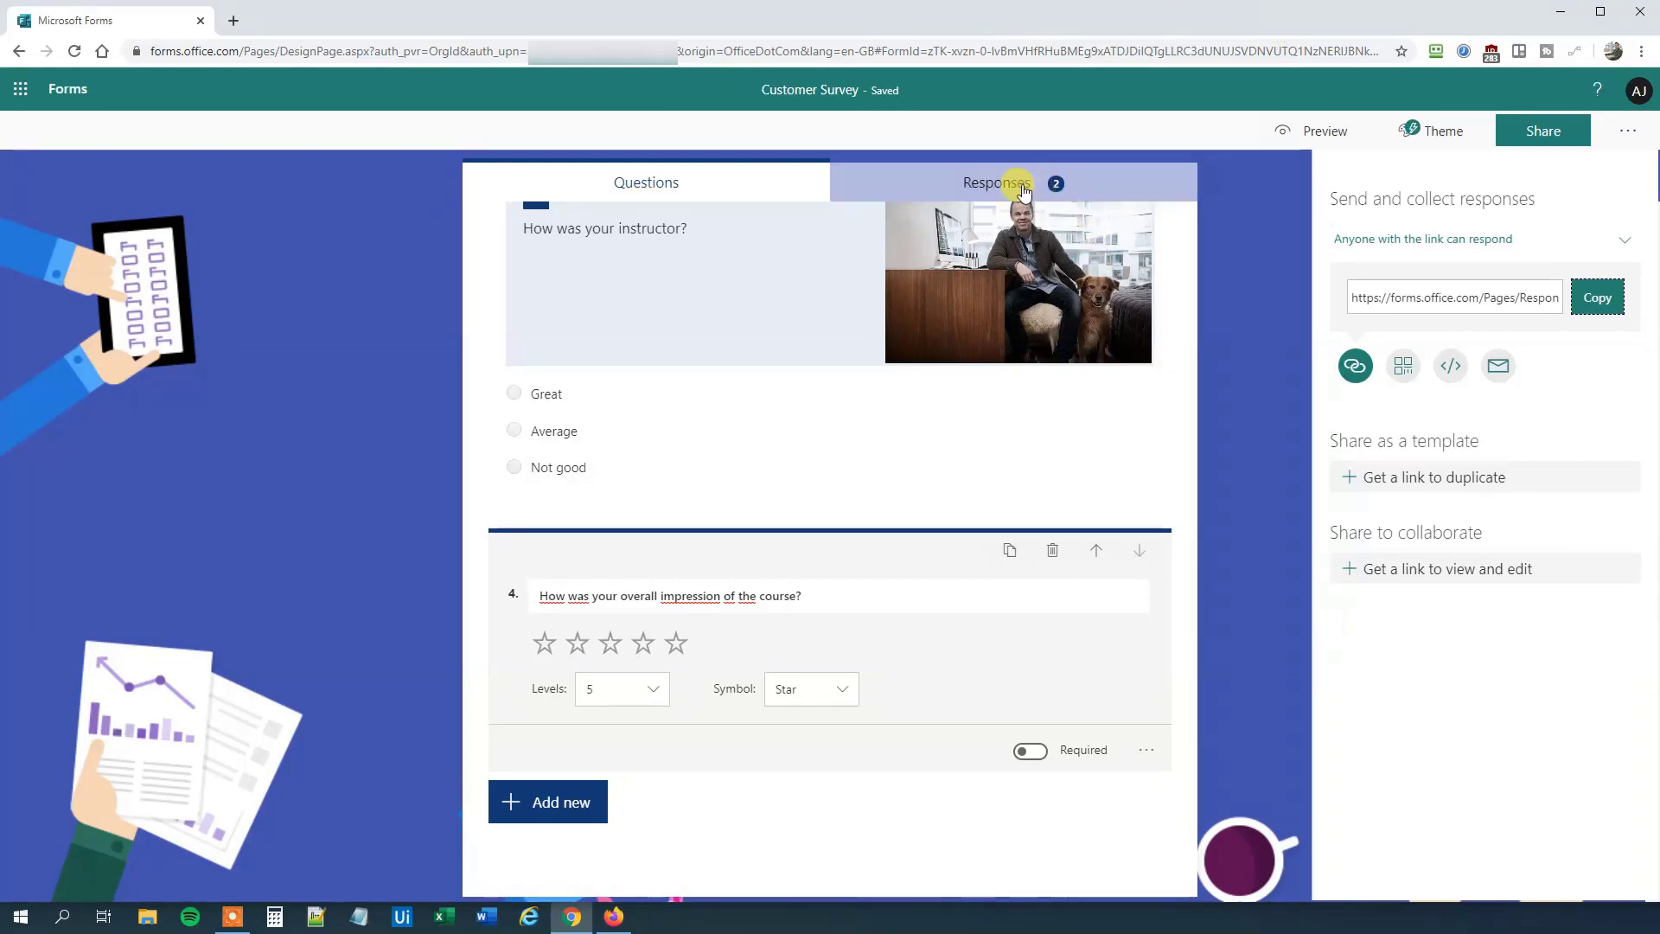
left_click(1057, 183)
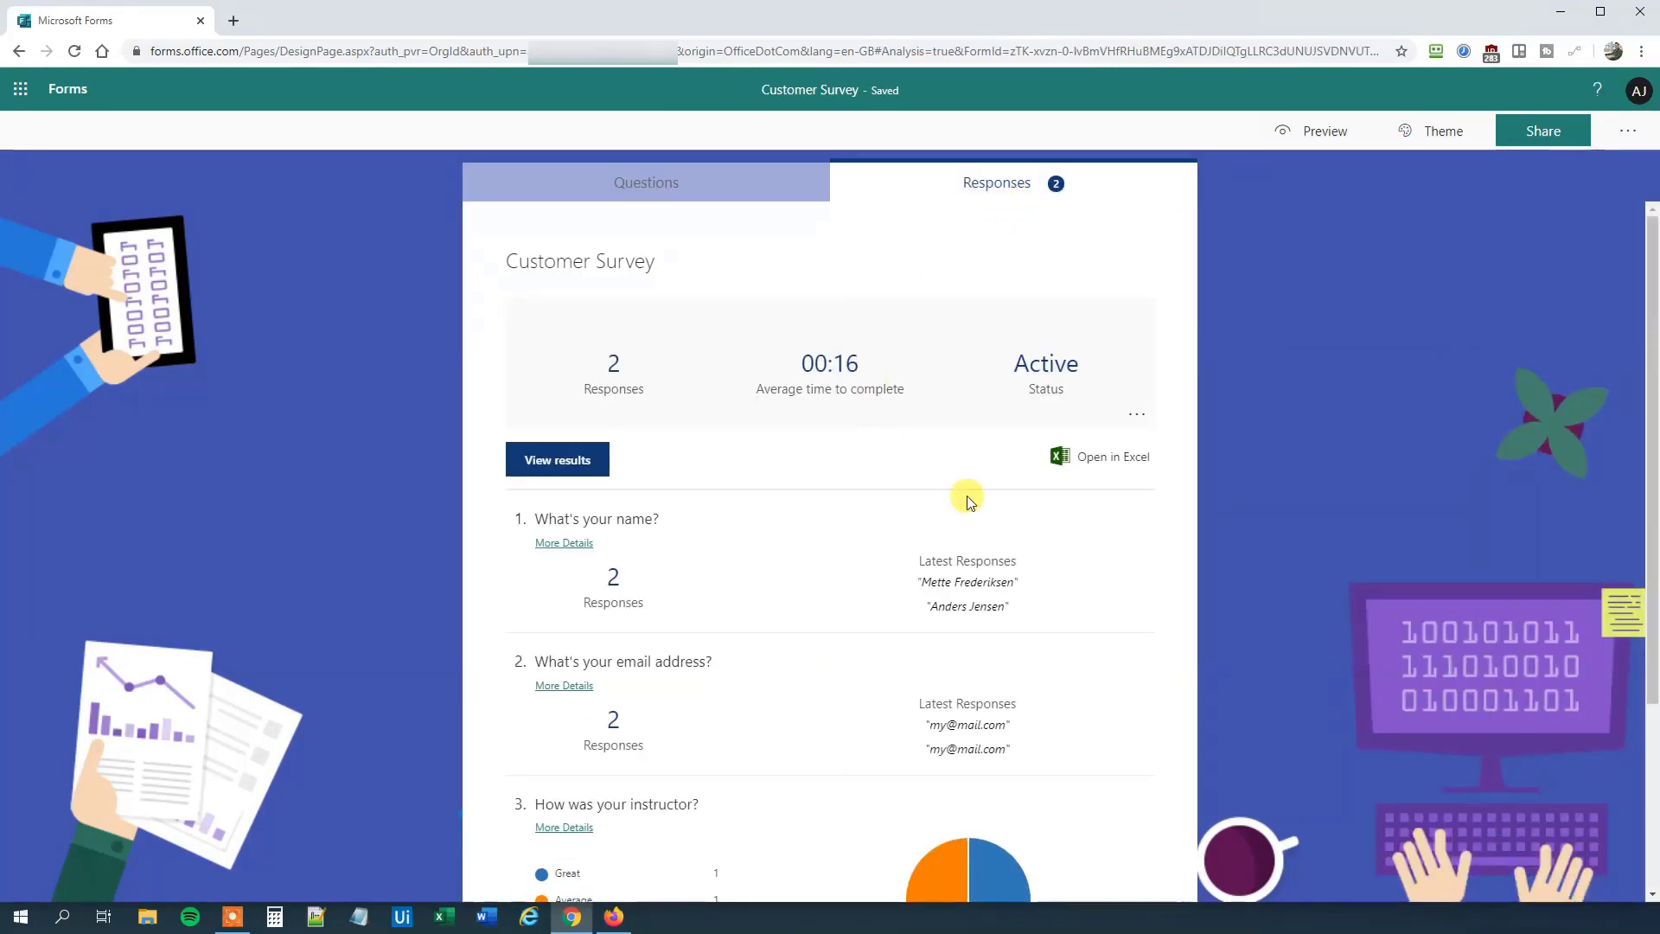
scroll(823, 485, "down", 2)
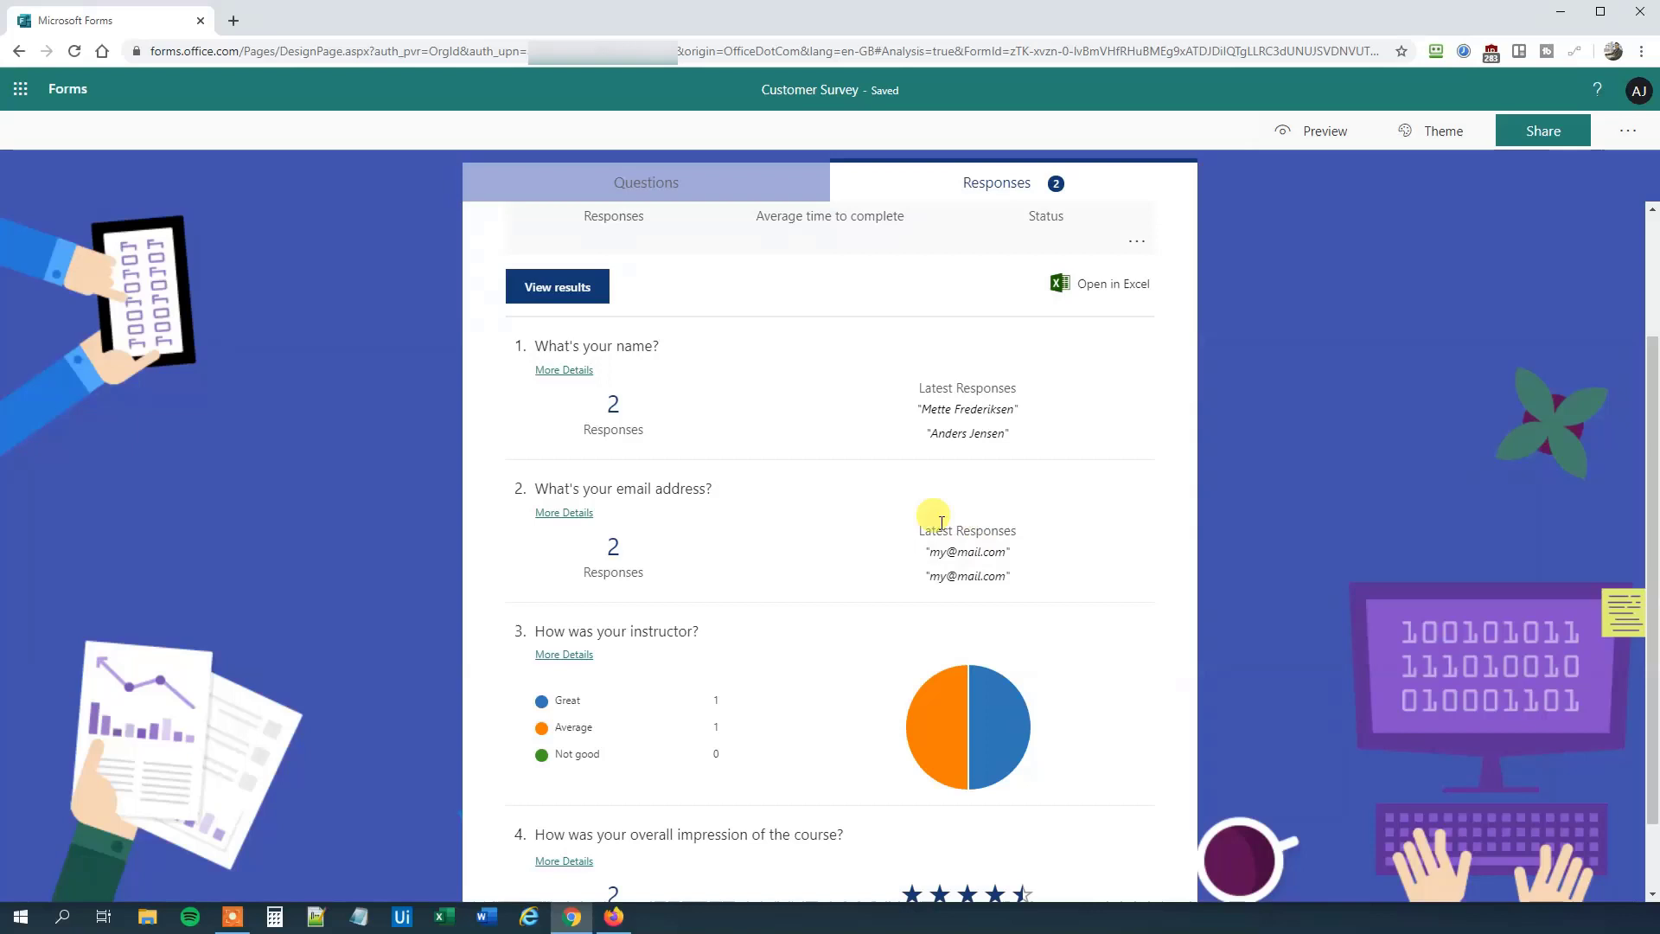
scroll(956, 558, "down", 1)
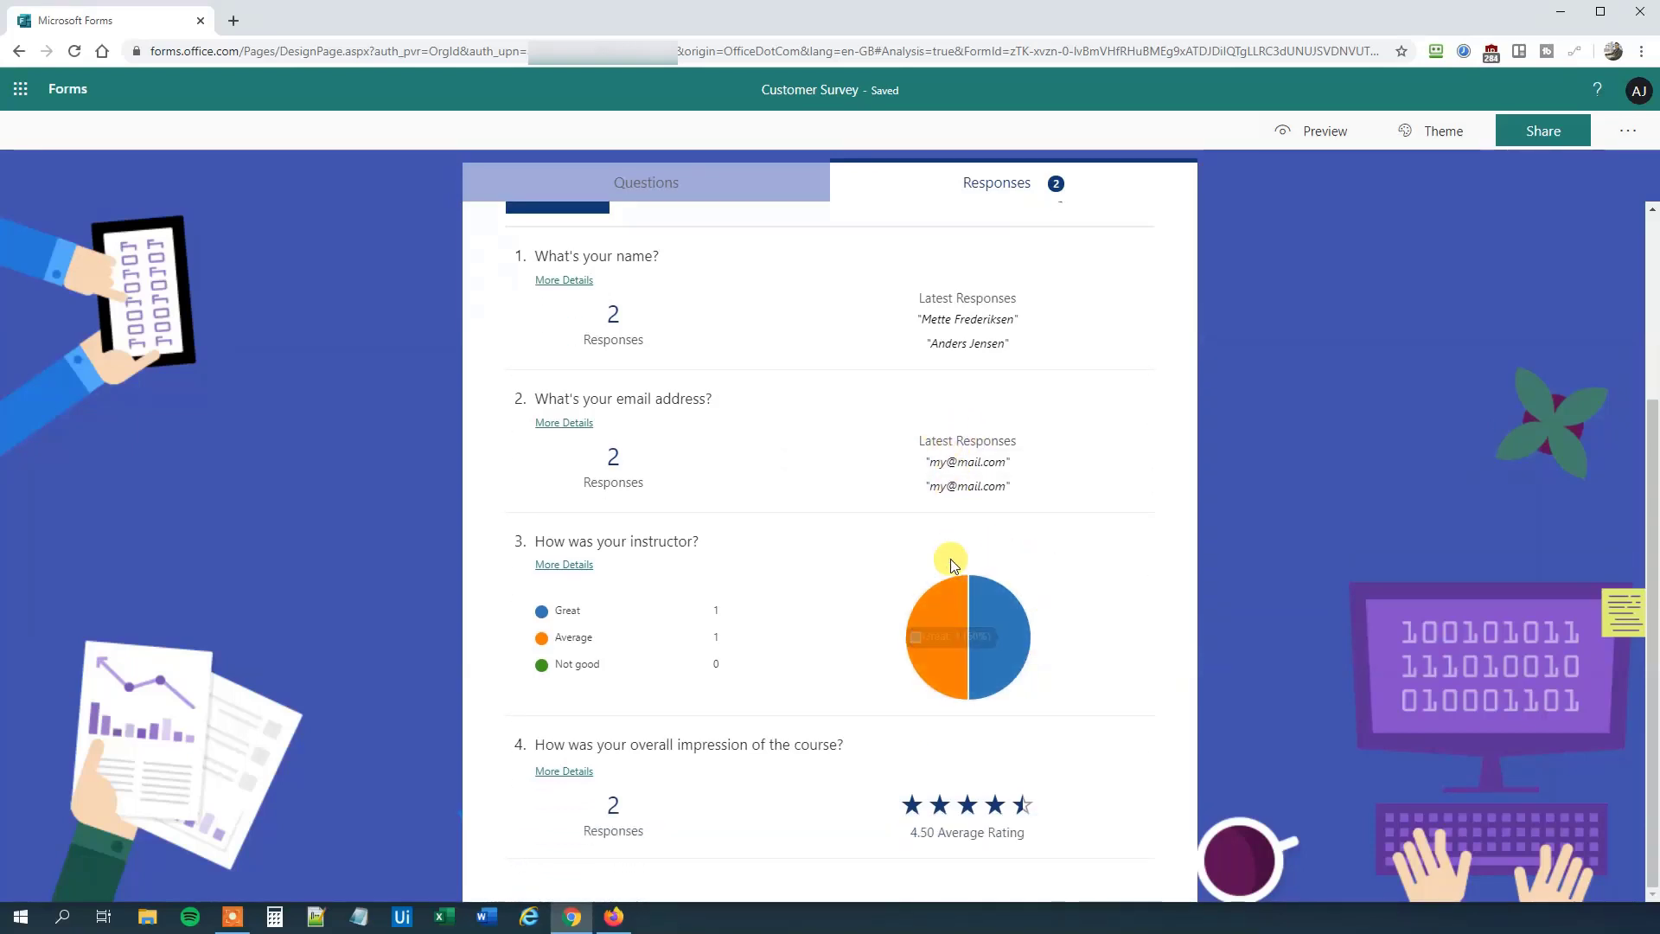
mouse_move(941, 619)
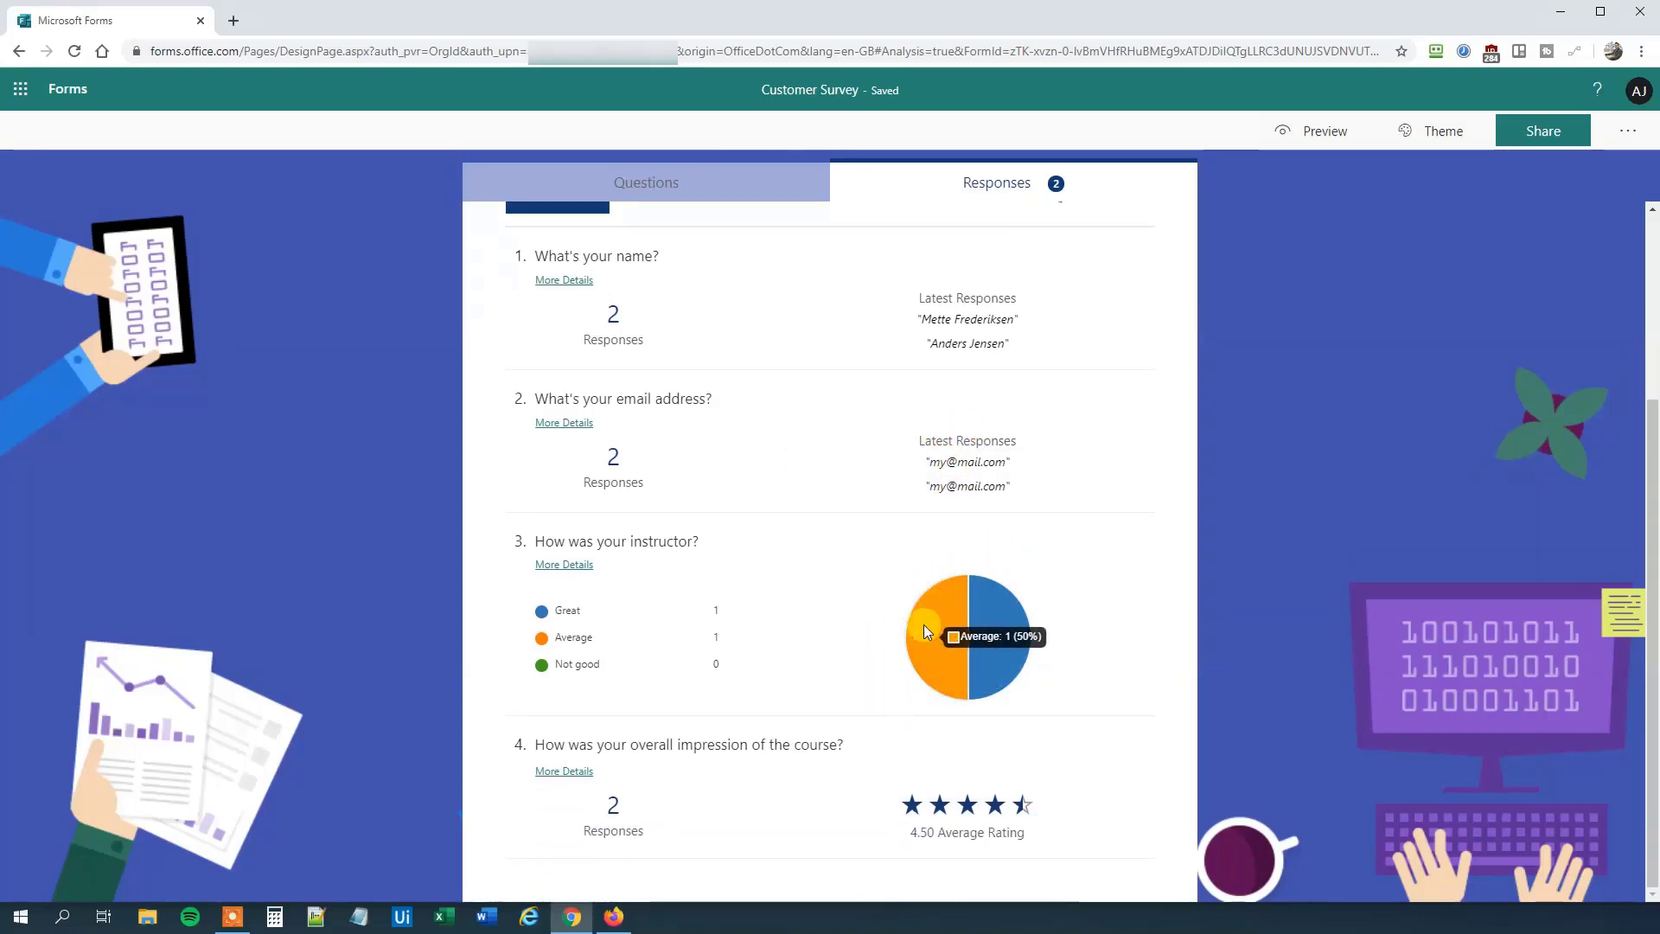
mouse_move(583, 609)
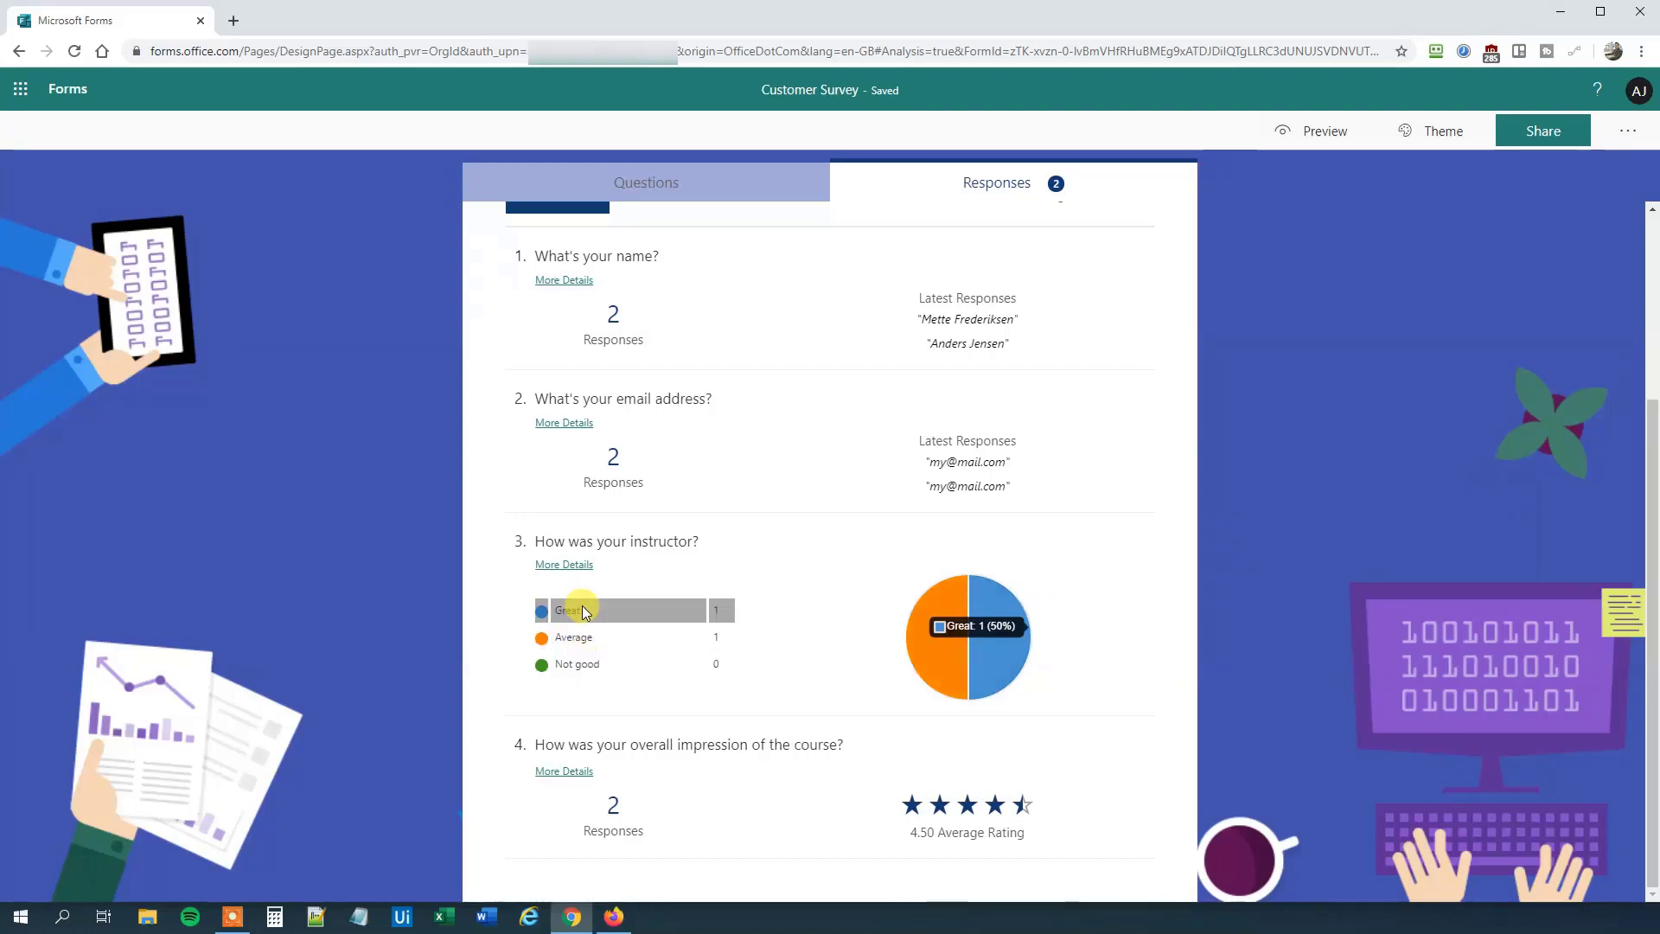
mouse_move(943, 663)
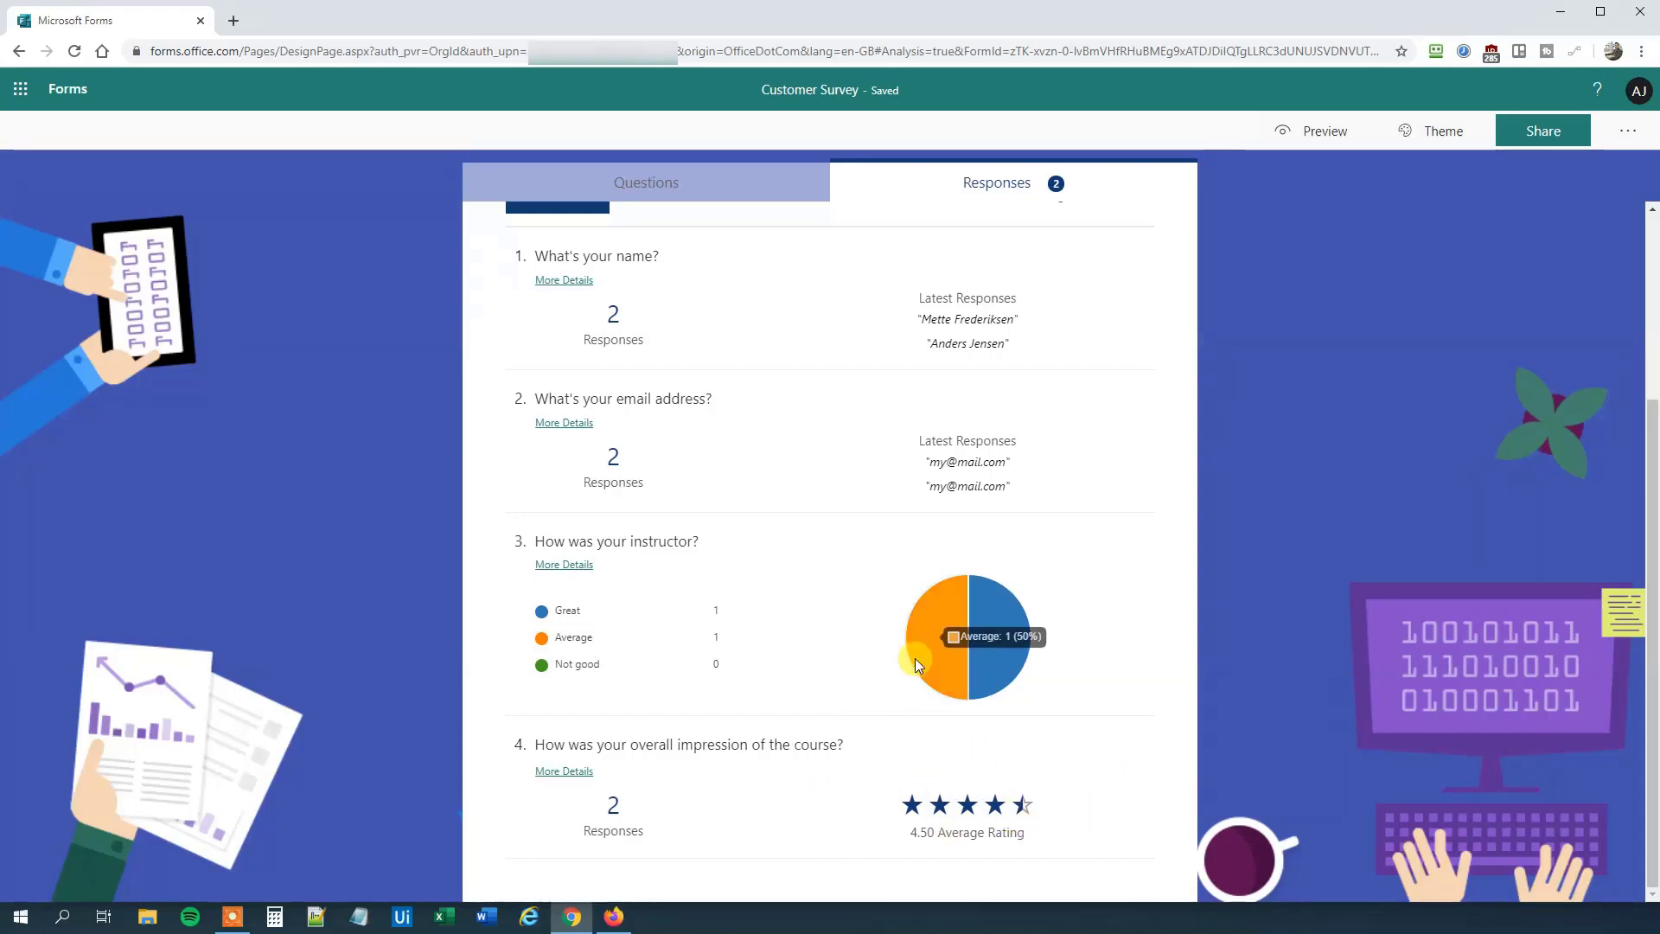
scroll(833, 593, "up", 2)
scroll(830, 604, "down", 2)
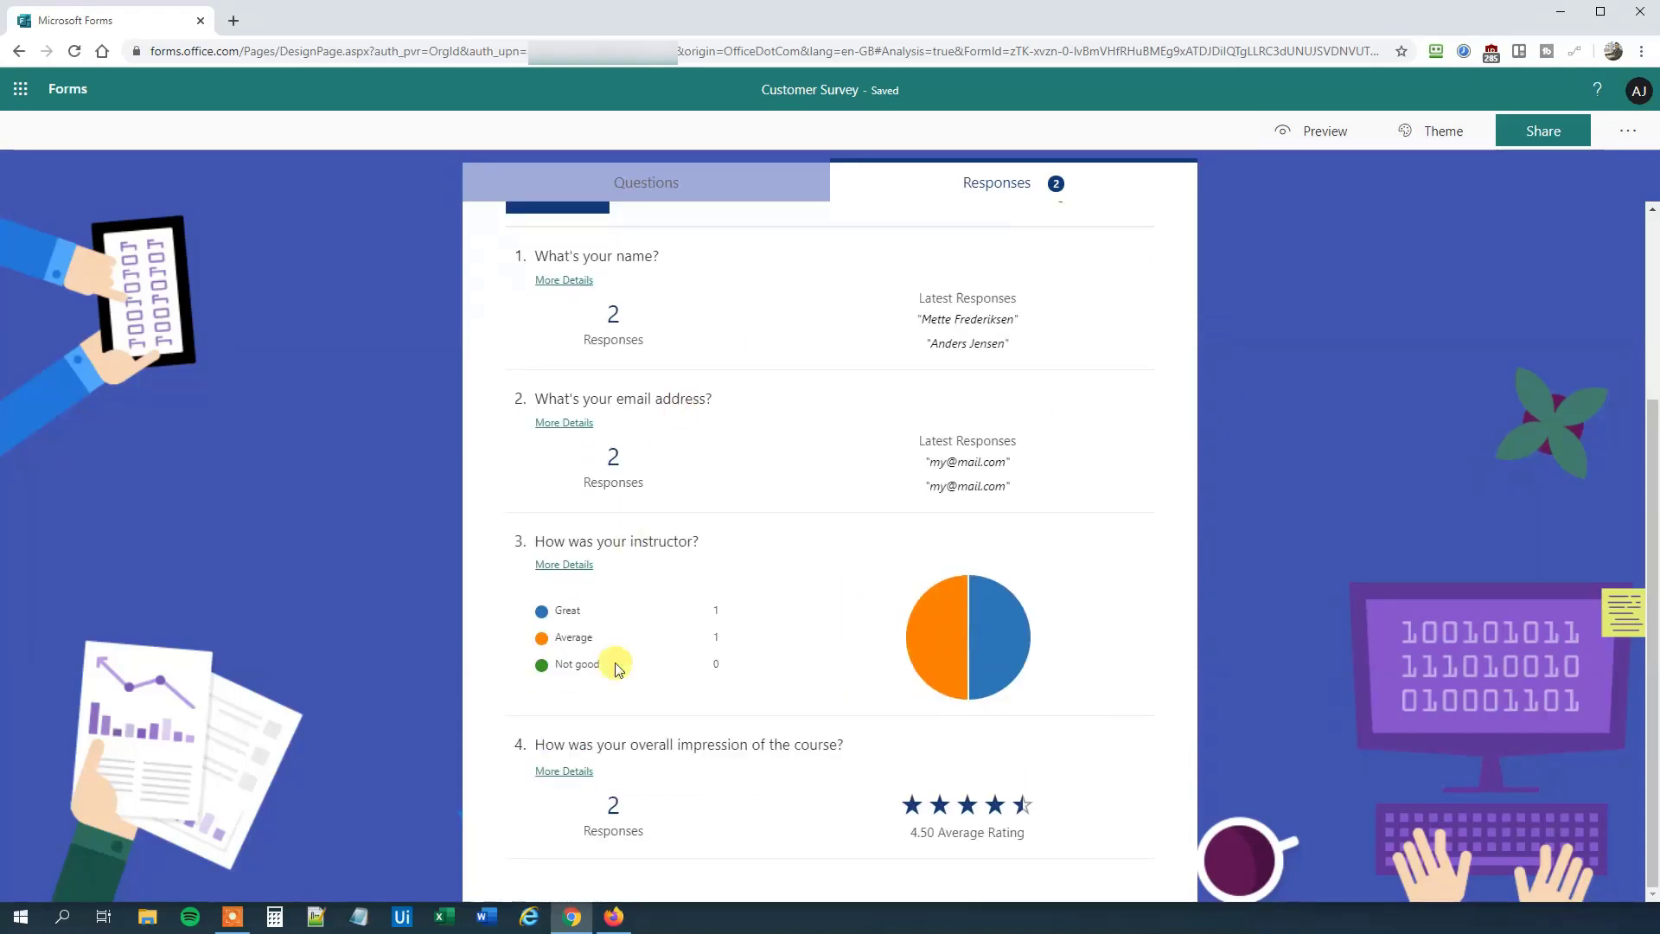
scroll(1040, 495, "up", 3)
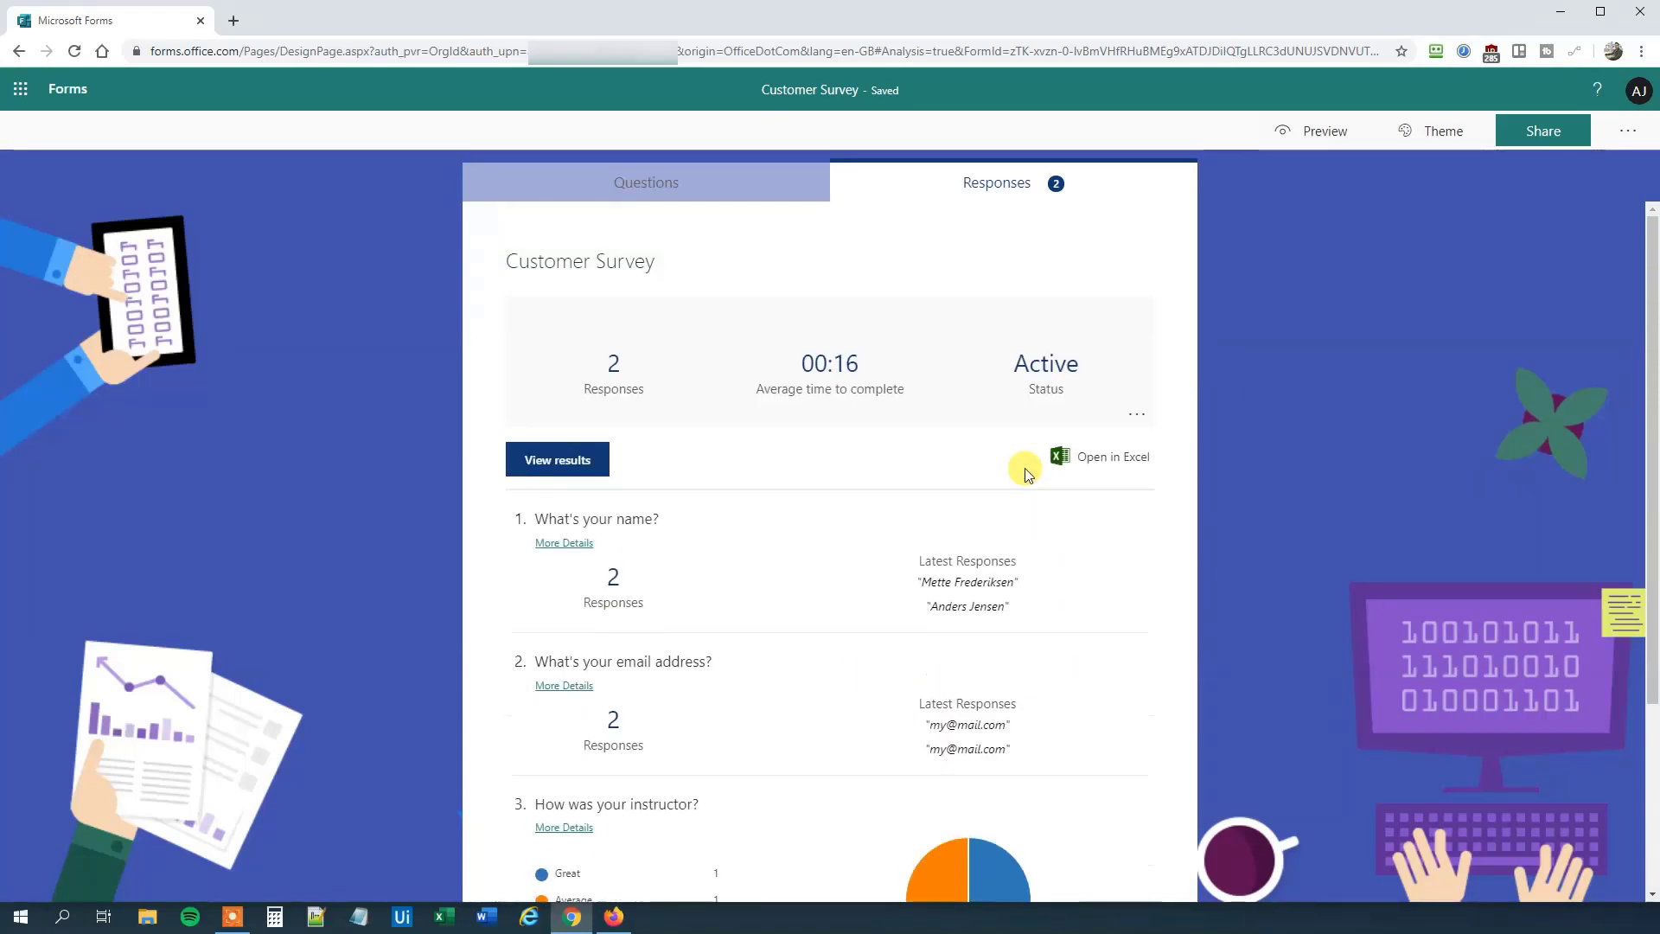
left_click(1112, 461)
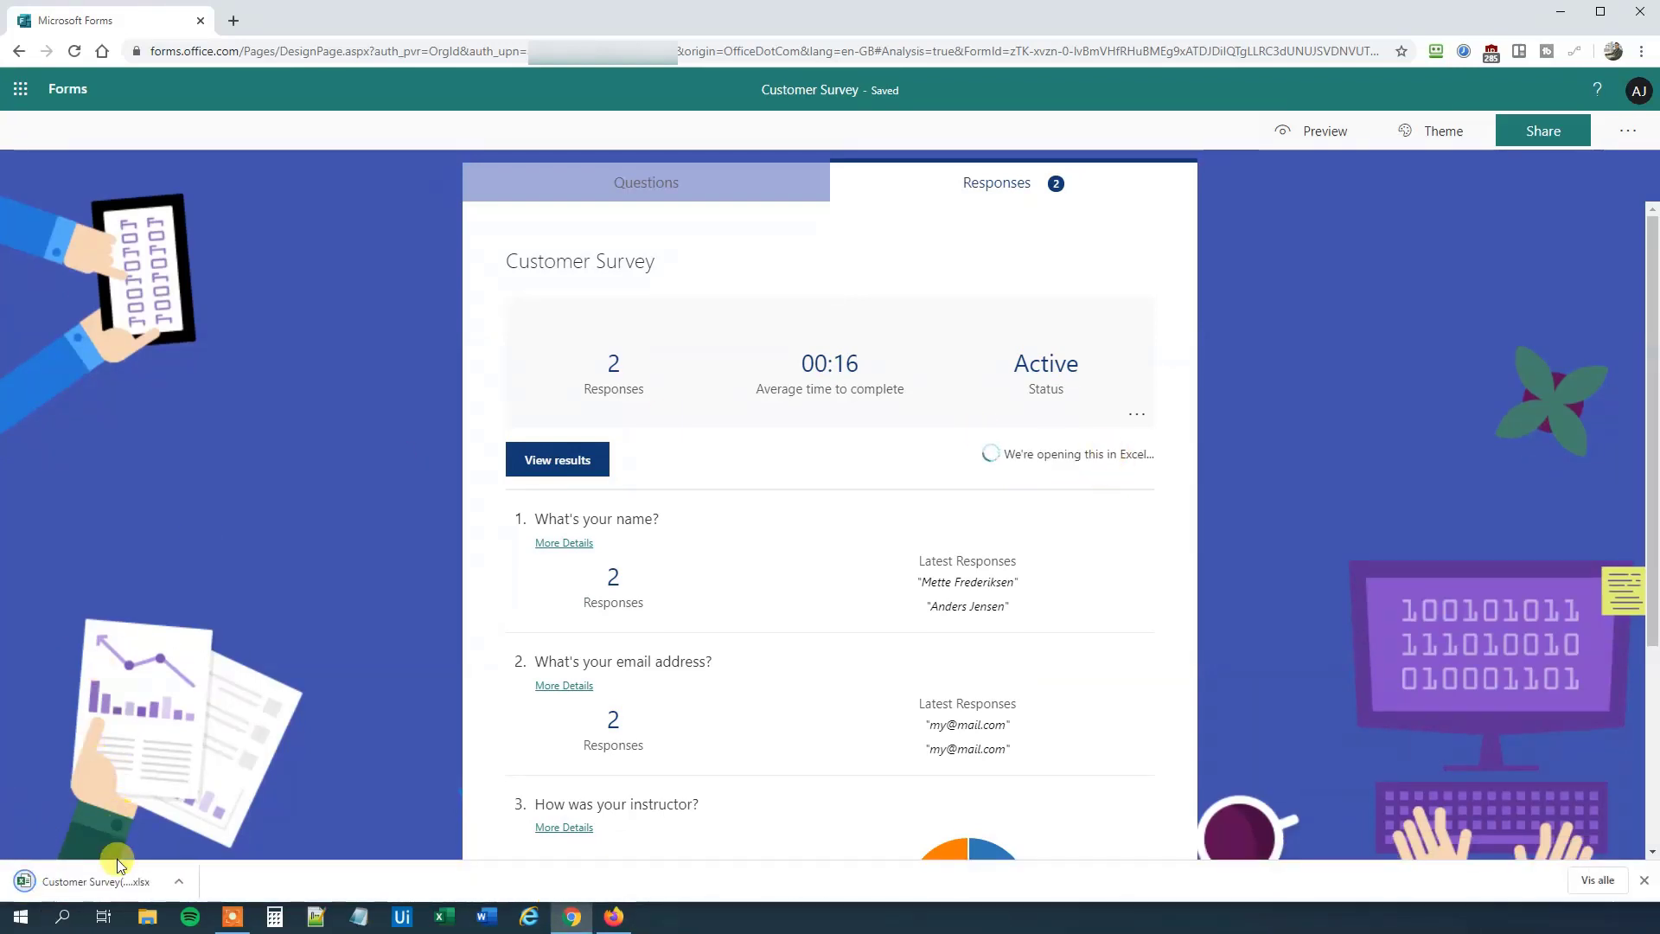
Open the downloaded Customer Survey .xlsx in Excel and place its window over the browser.
left_click(111, 884)
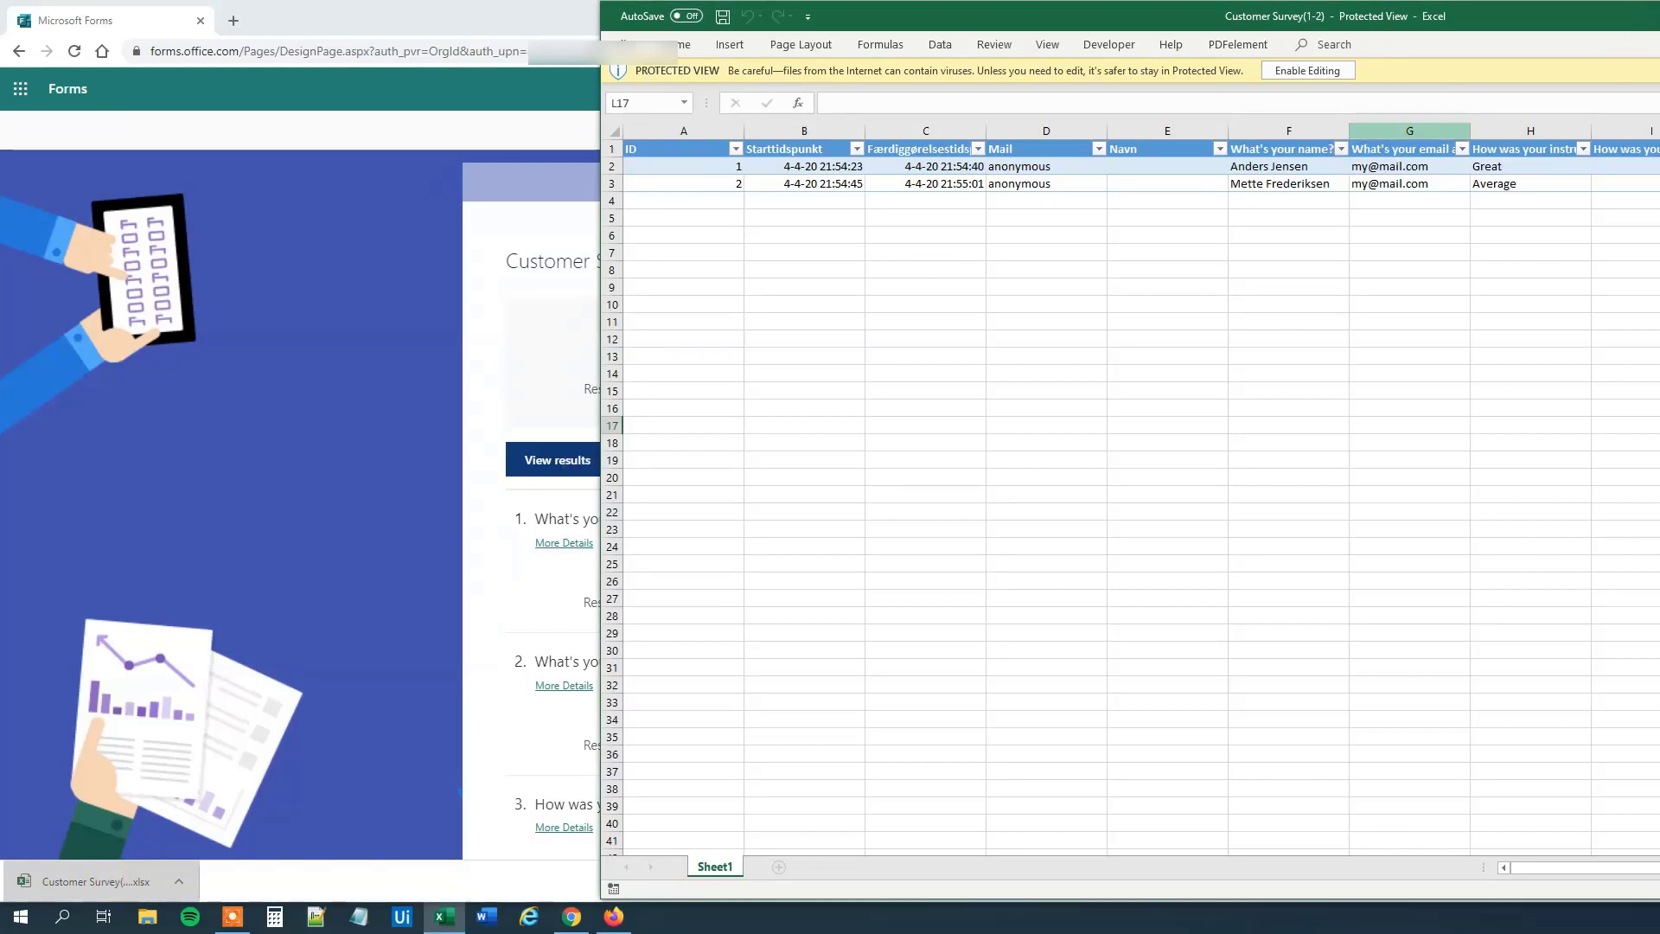
left_click_drag(1643, 17, 1200, 74)
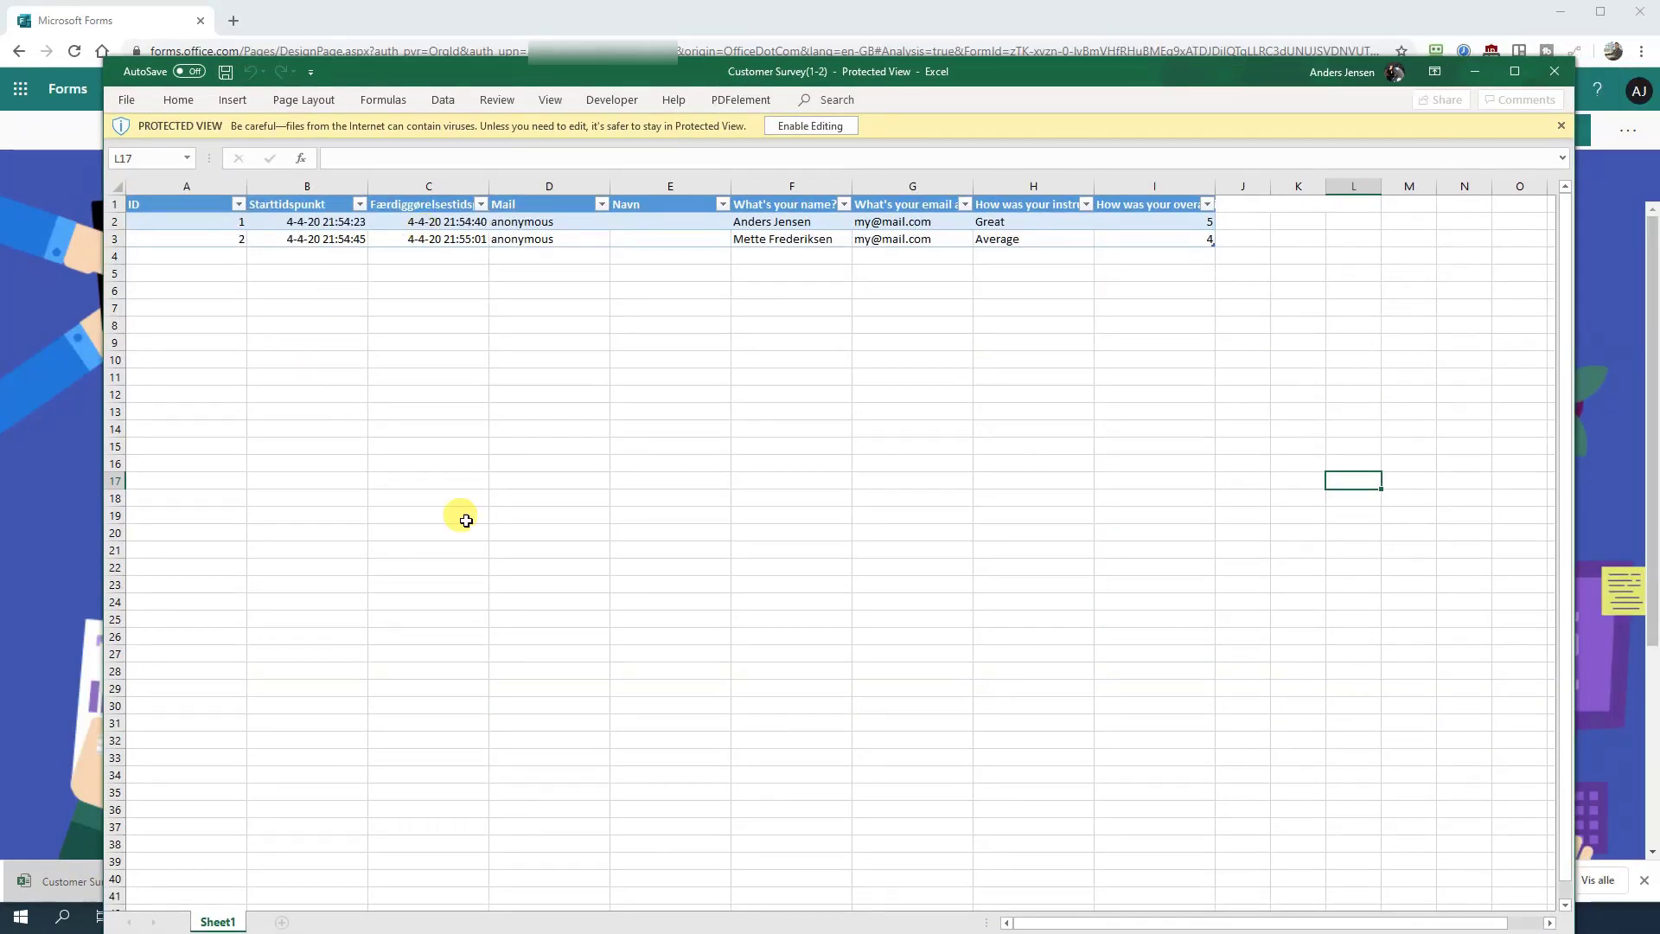